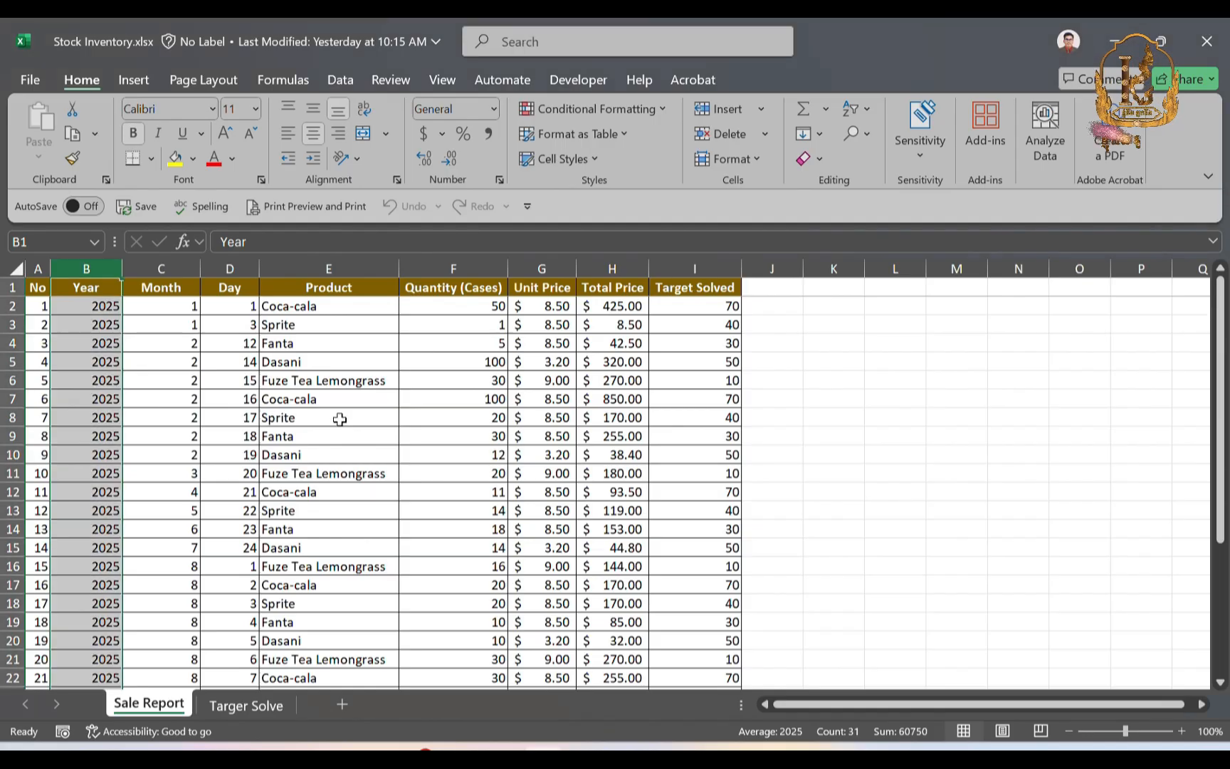
Examine the Year, Month and Day columns on the Sale Report sheet of the Stock Inventory workbook.
left_click(236, 267)
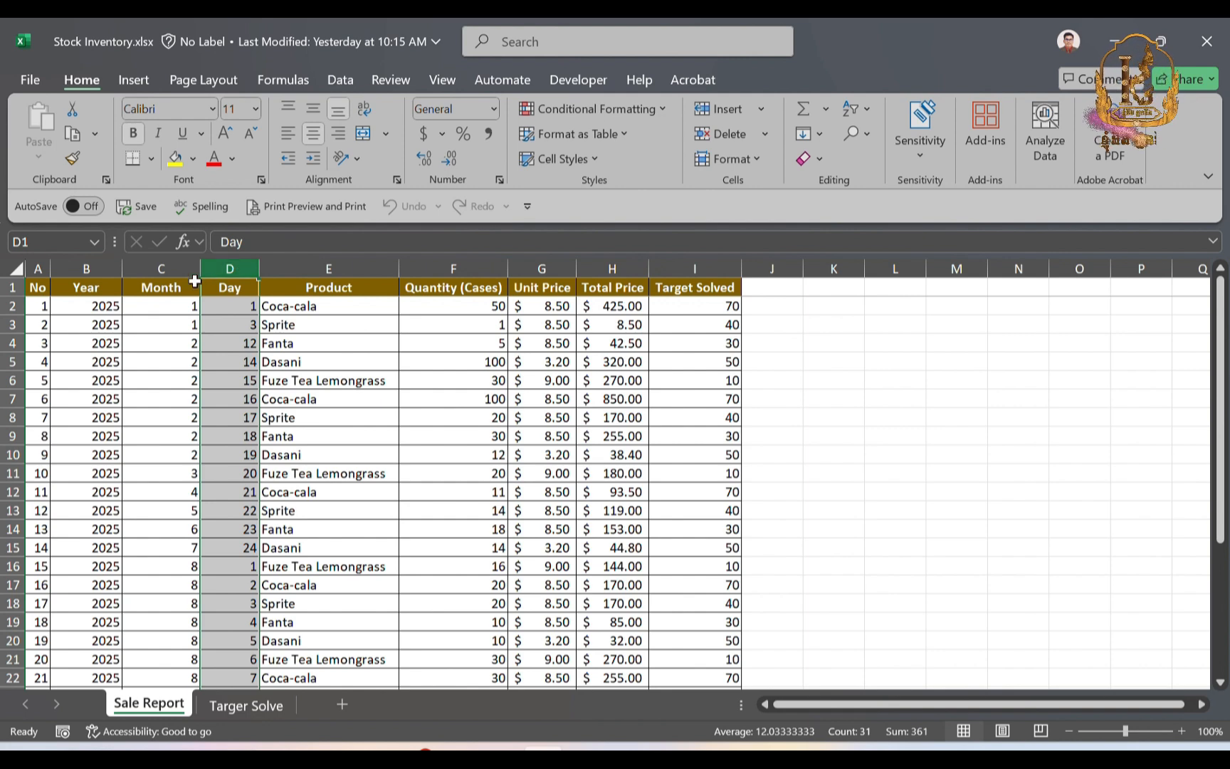
left_click(175, 268)
left_click(103, 268)
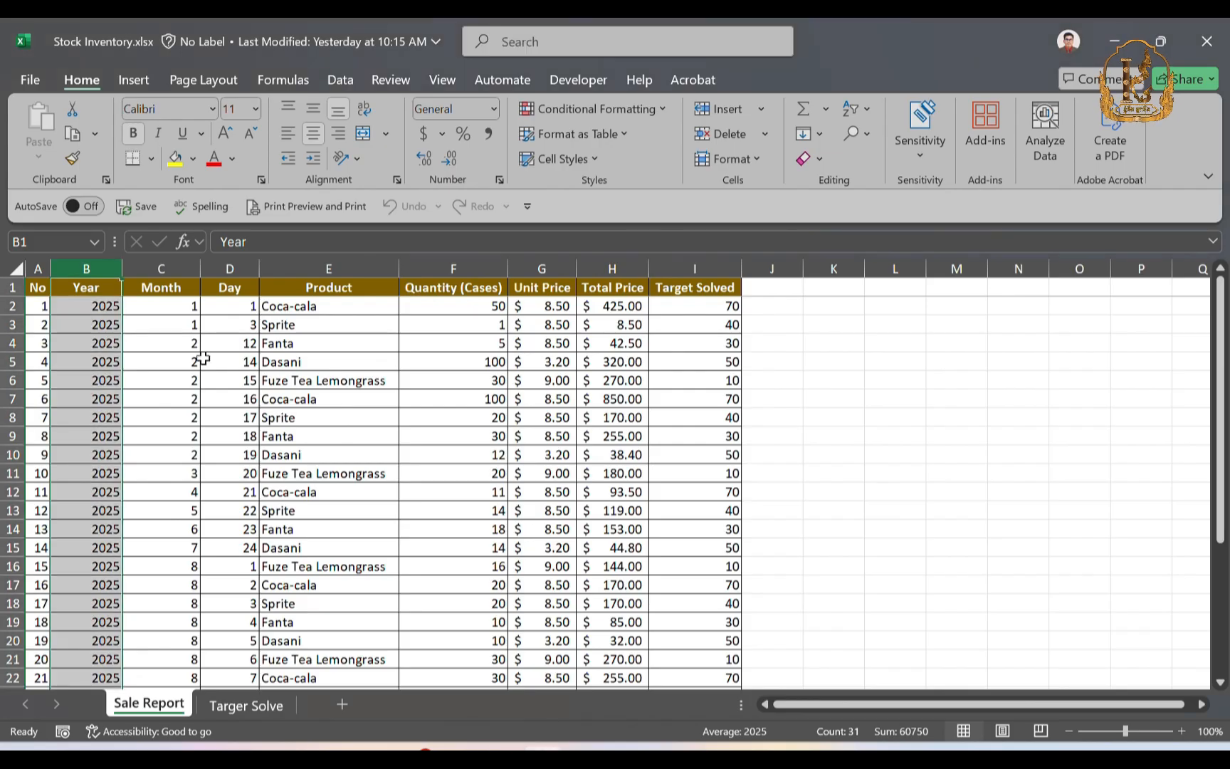
left_click(223, 270)
left_click(161, 269)
left_click(39, 270)
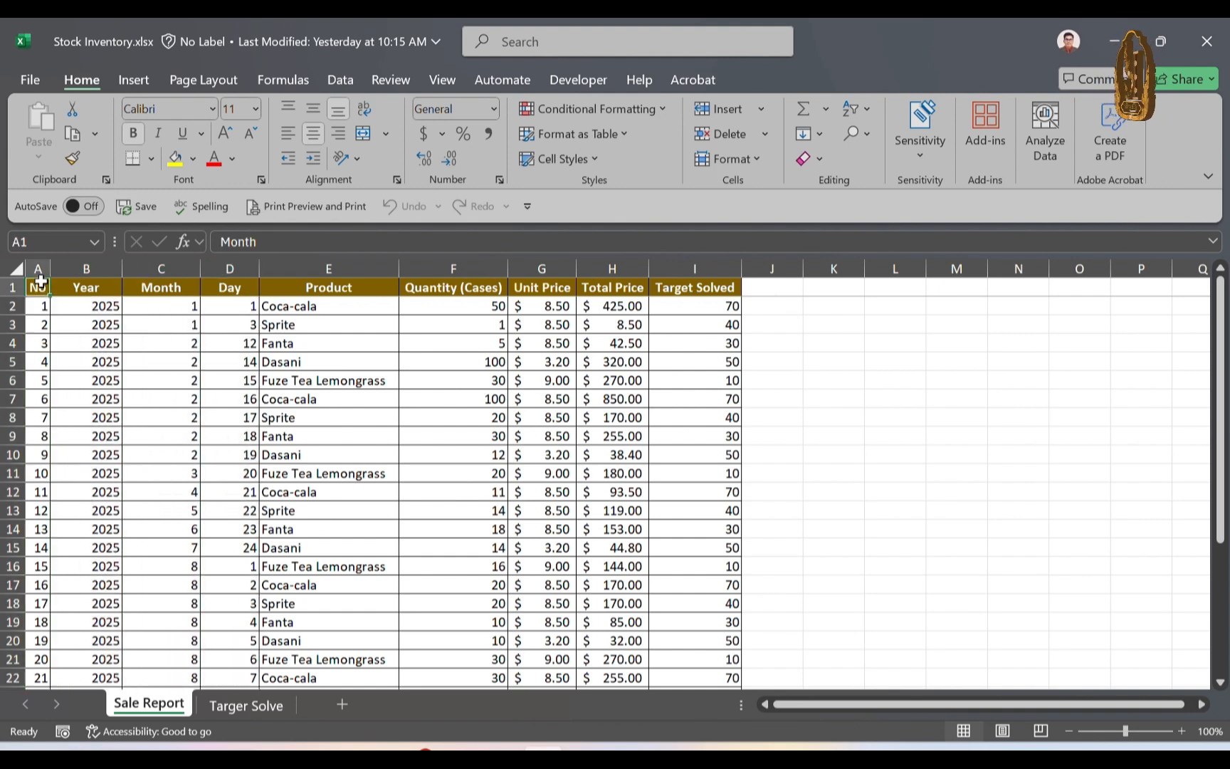
left_click(82, 269)
left_click_drag(93, 270, 224, 274)
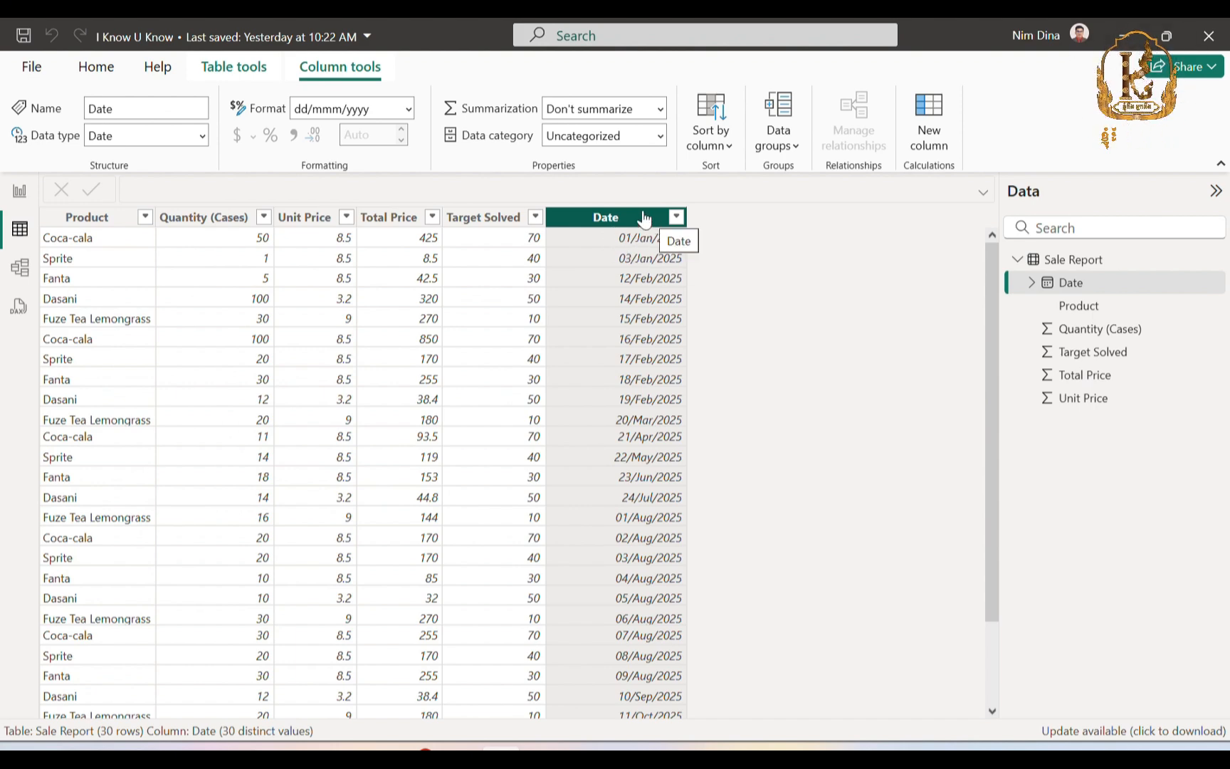
Delete the existing Sale Report table from the data model in Power BI Desktop.
left_click(19, 191)
left_click(1138, 262)
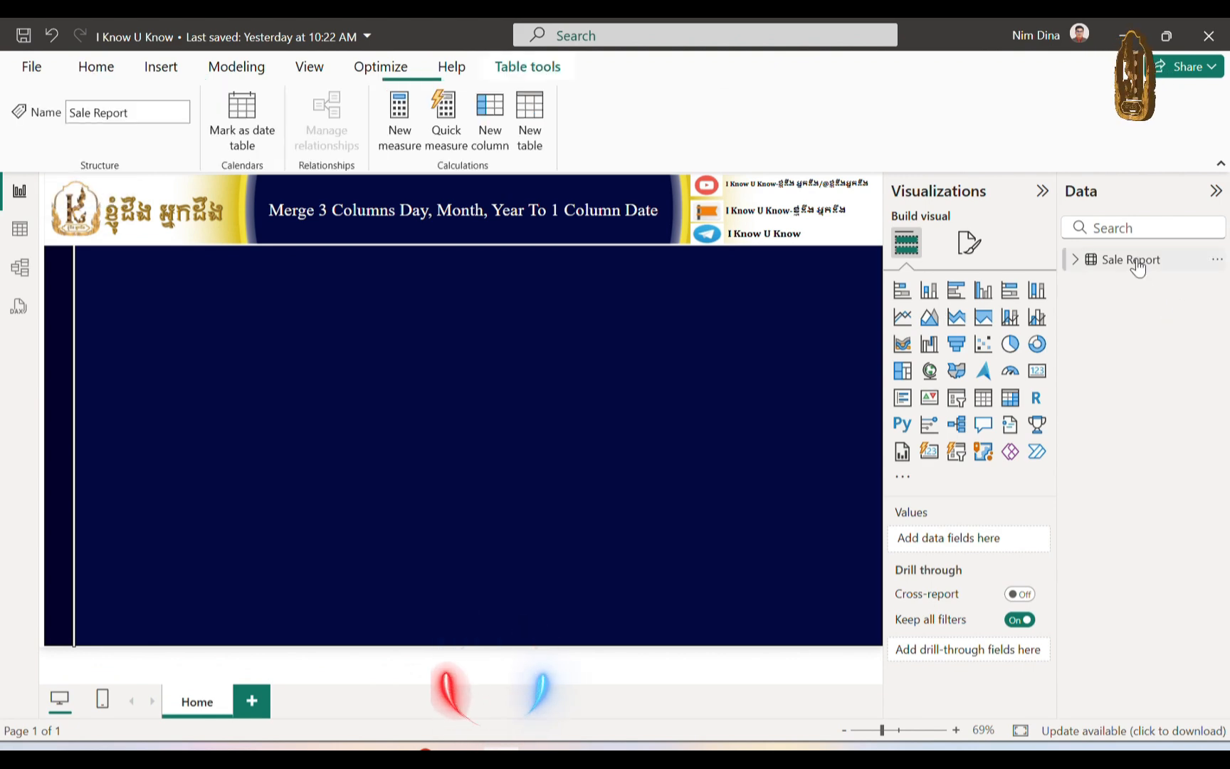
left_click(1218, 263)
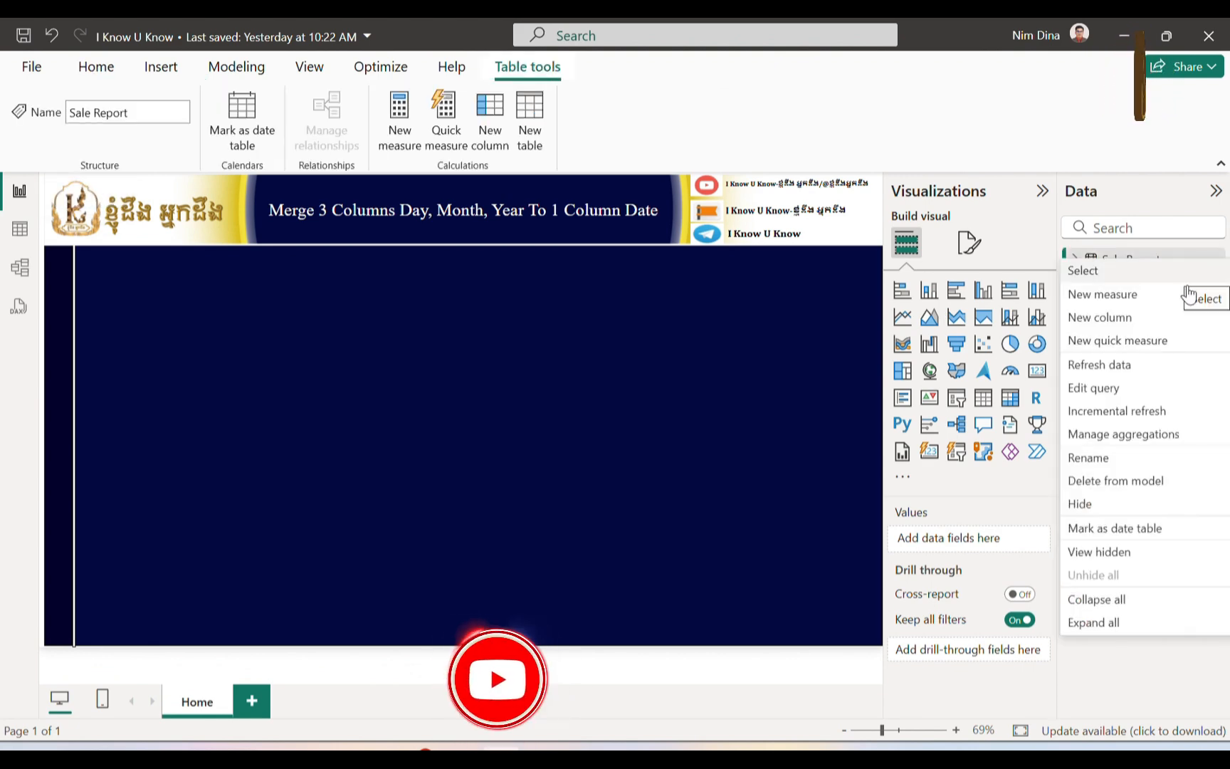
left_click(1132, 482)
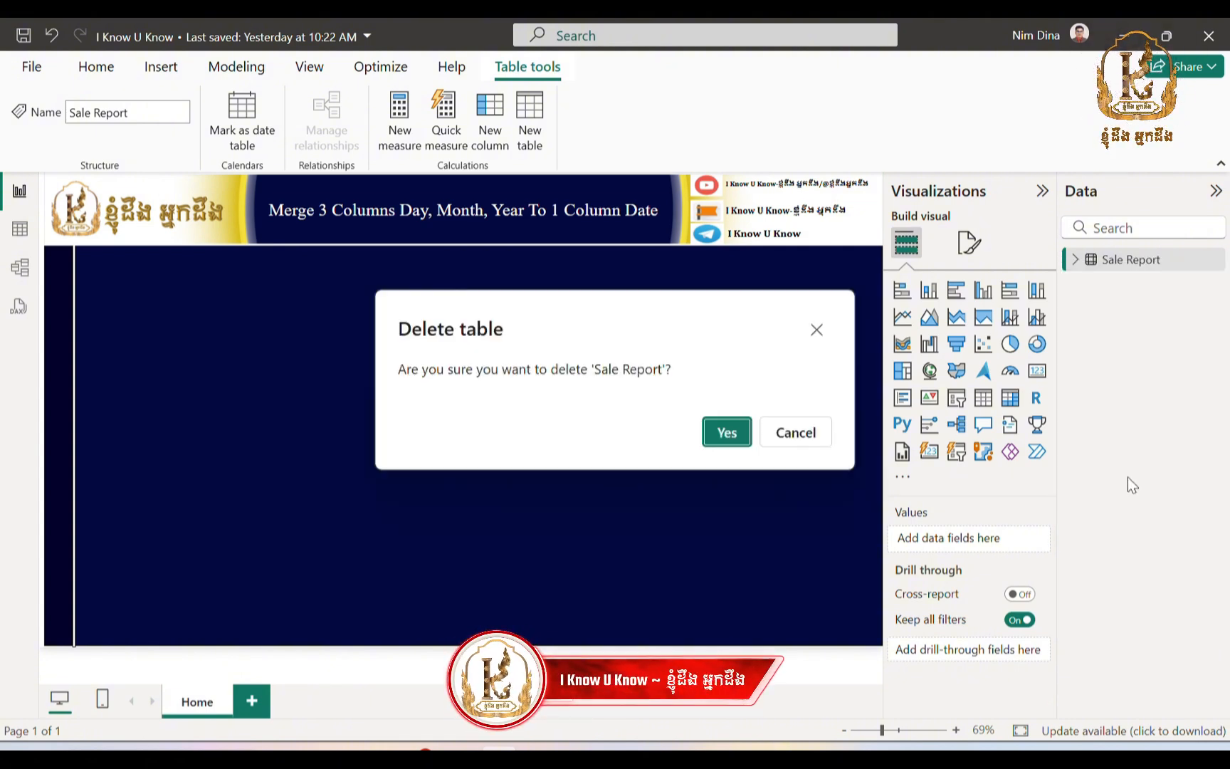
left_click(733, 431)
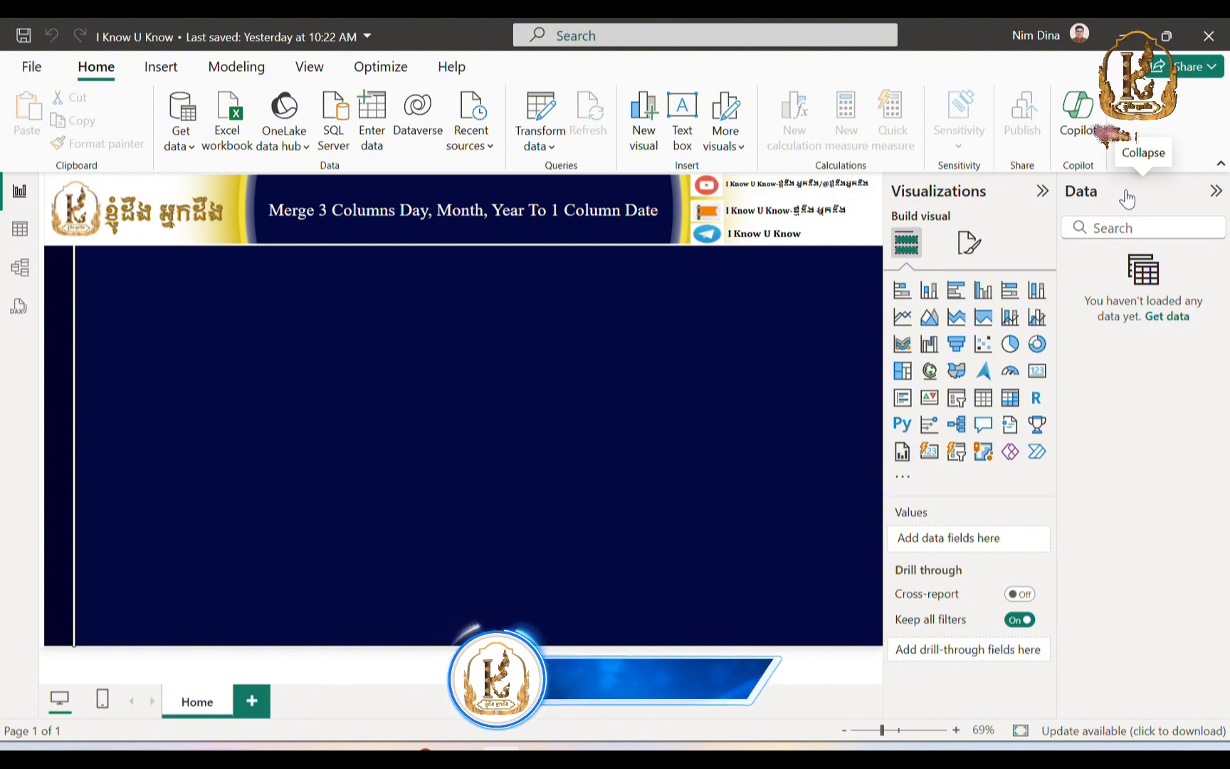
Import the Sale Report sheet from the Stock Inventory.xlsx Excel workbook and open it for transformation in Power Query Editor.
left_click(1170, 318)
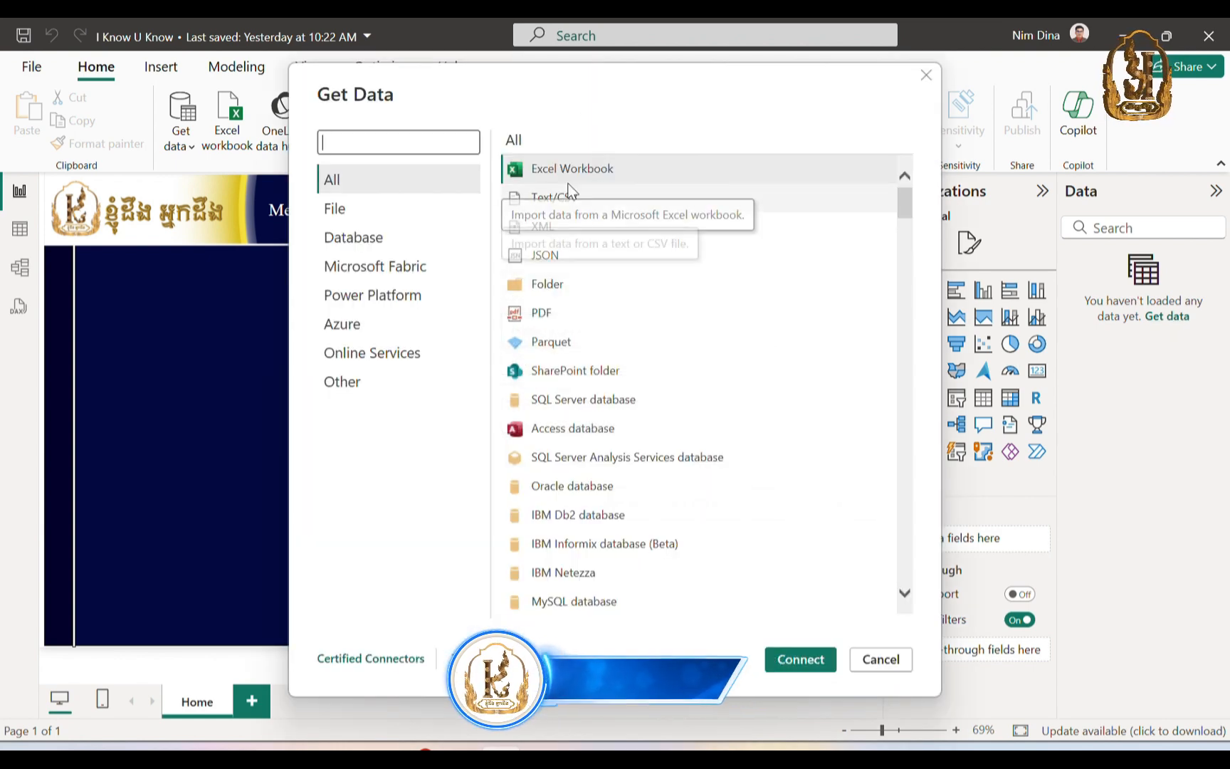
left_click(591, 168)
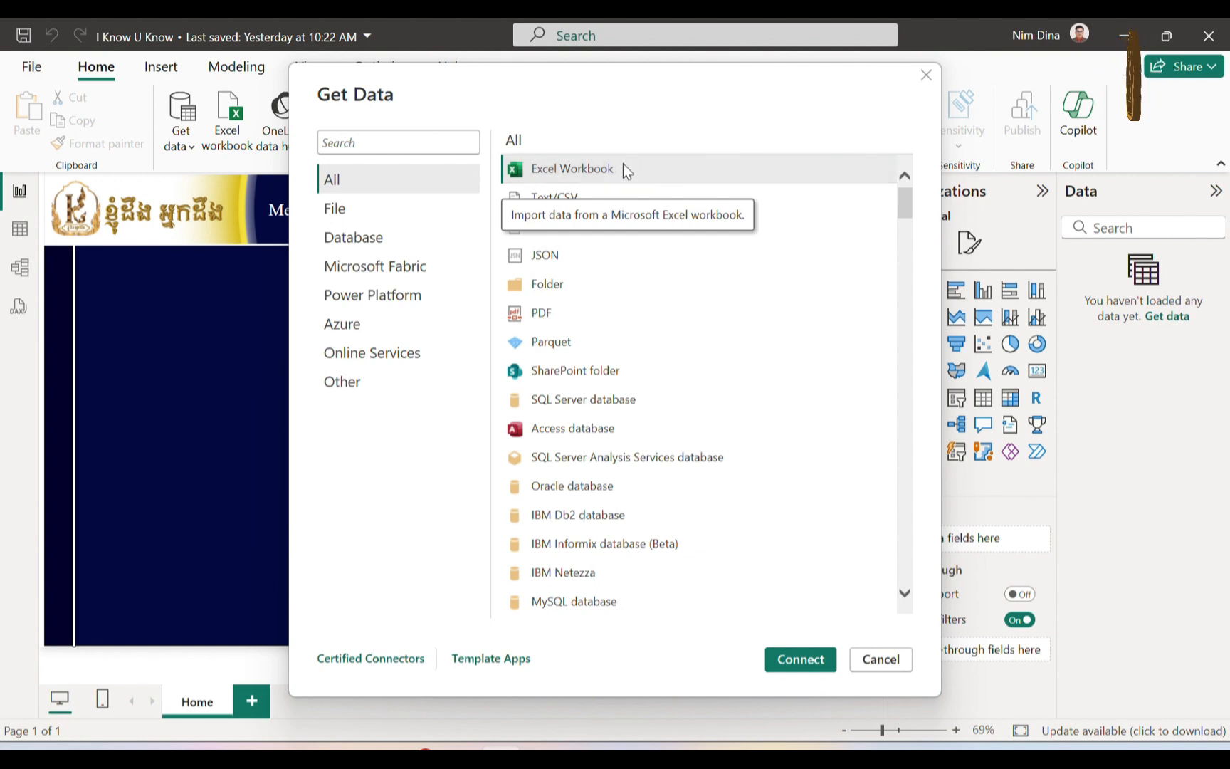
left_click(801, 661)
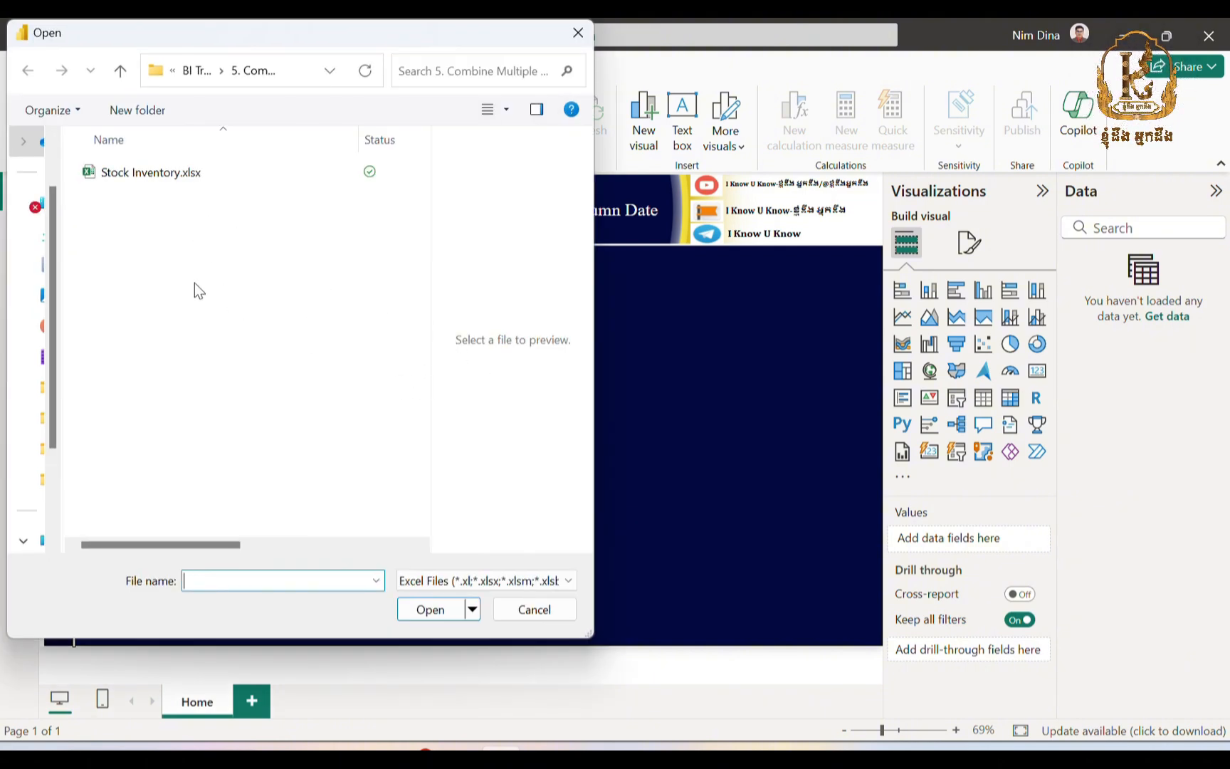
left_click(160, 173)
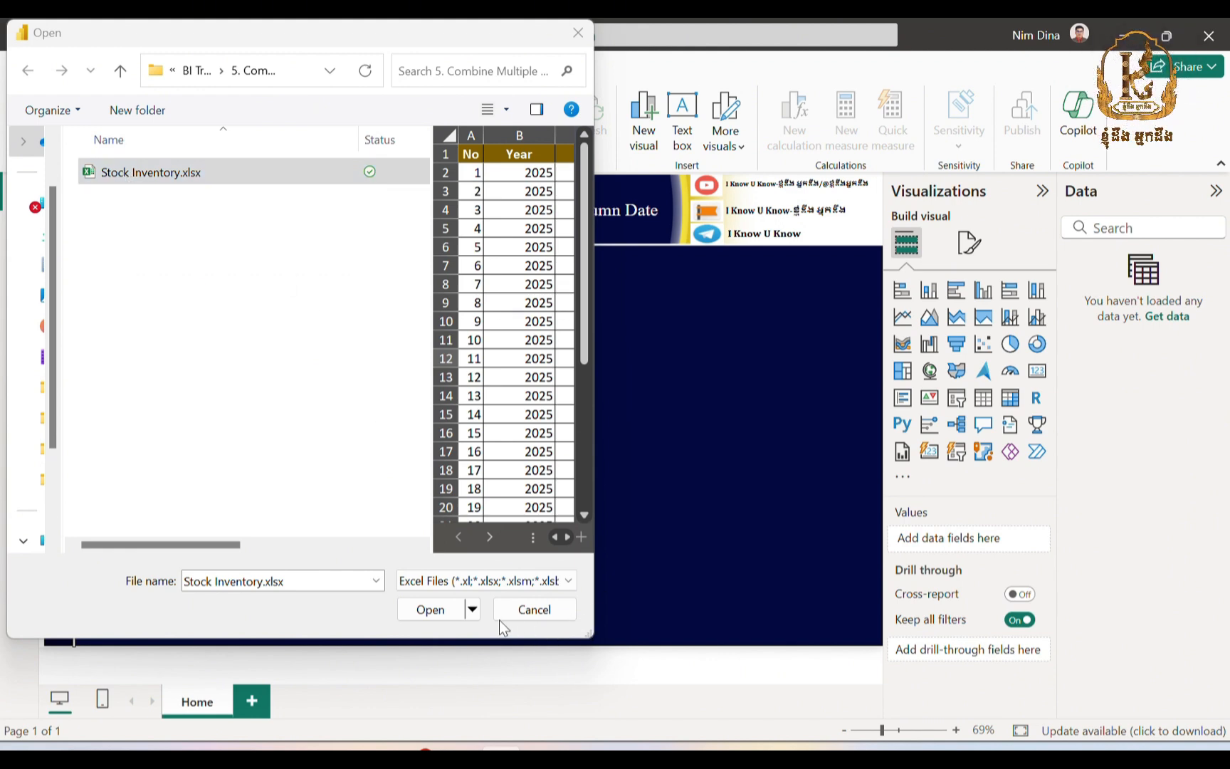
left_click(430, 609)
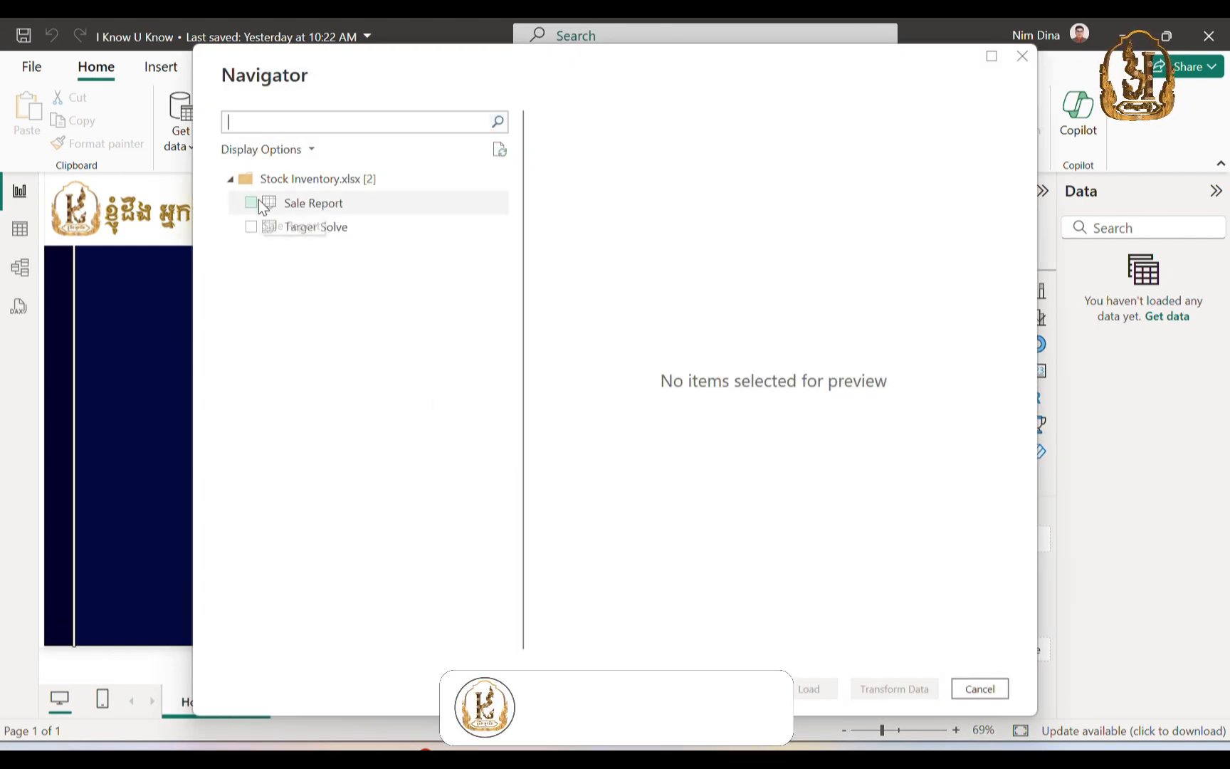
left_click(251, 203)
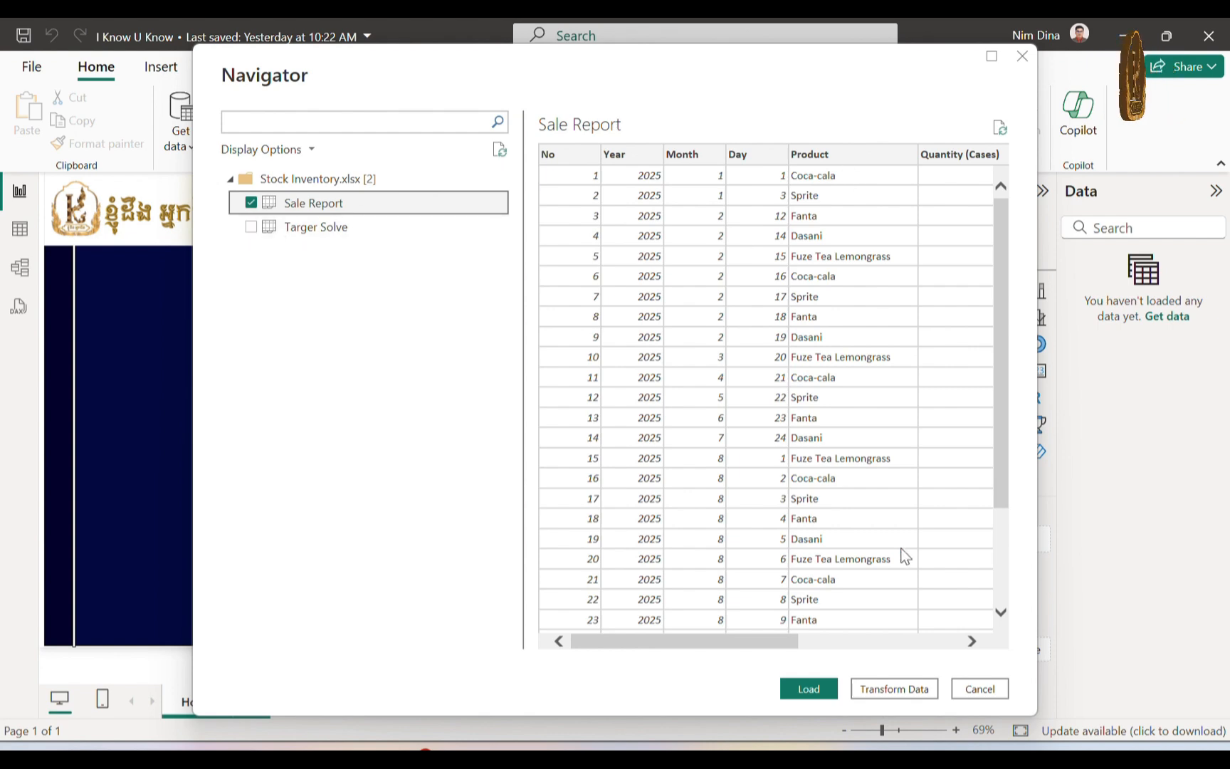
left_click(891, 688)
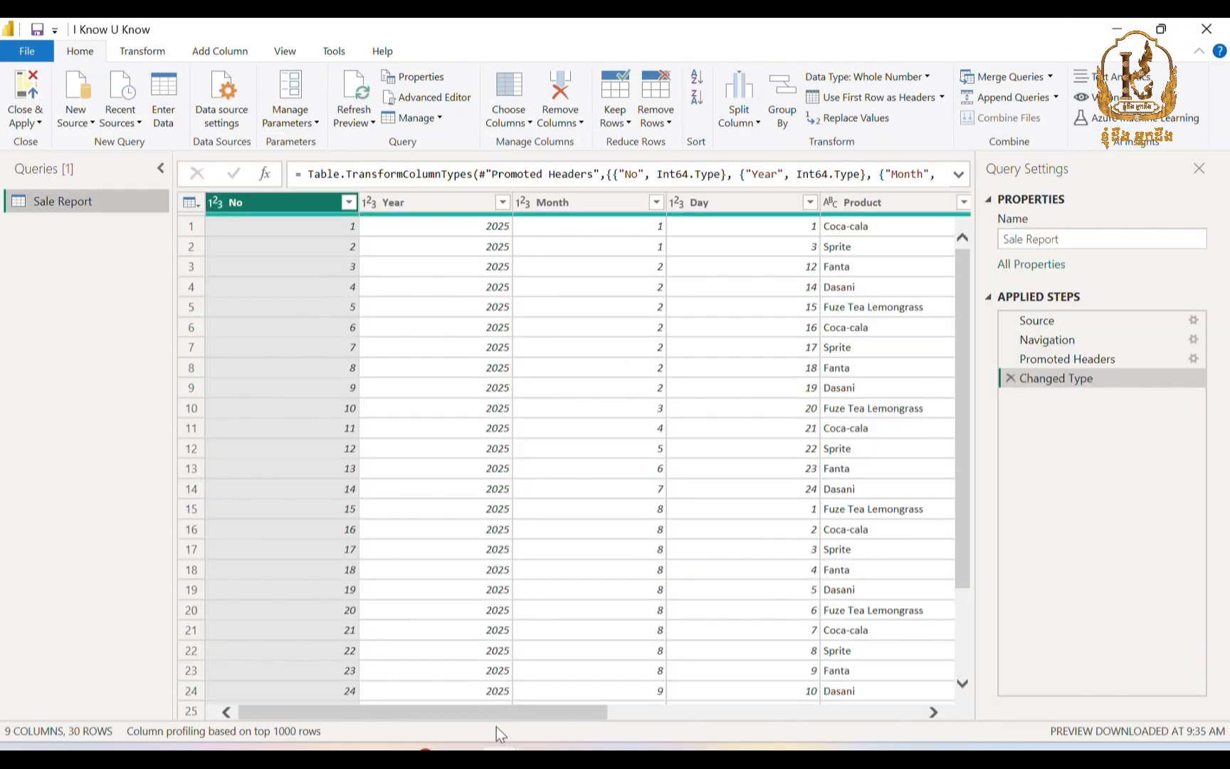
Remove the No column from the Sale Report query.
left_click_drag(506, 712, 448, 725)
left_click(426, 201)
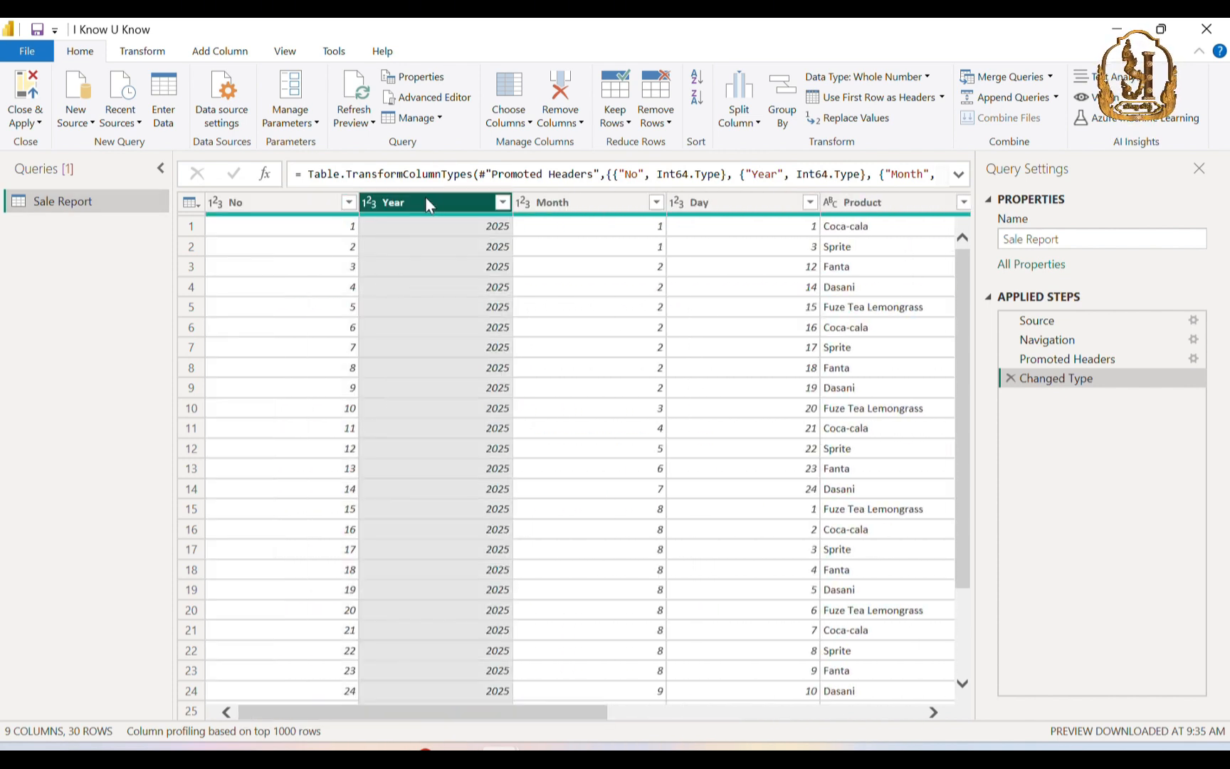
left_click(560, 196)
left_click(446, 205)
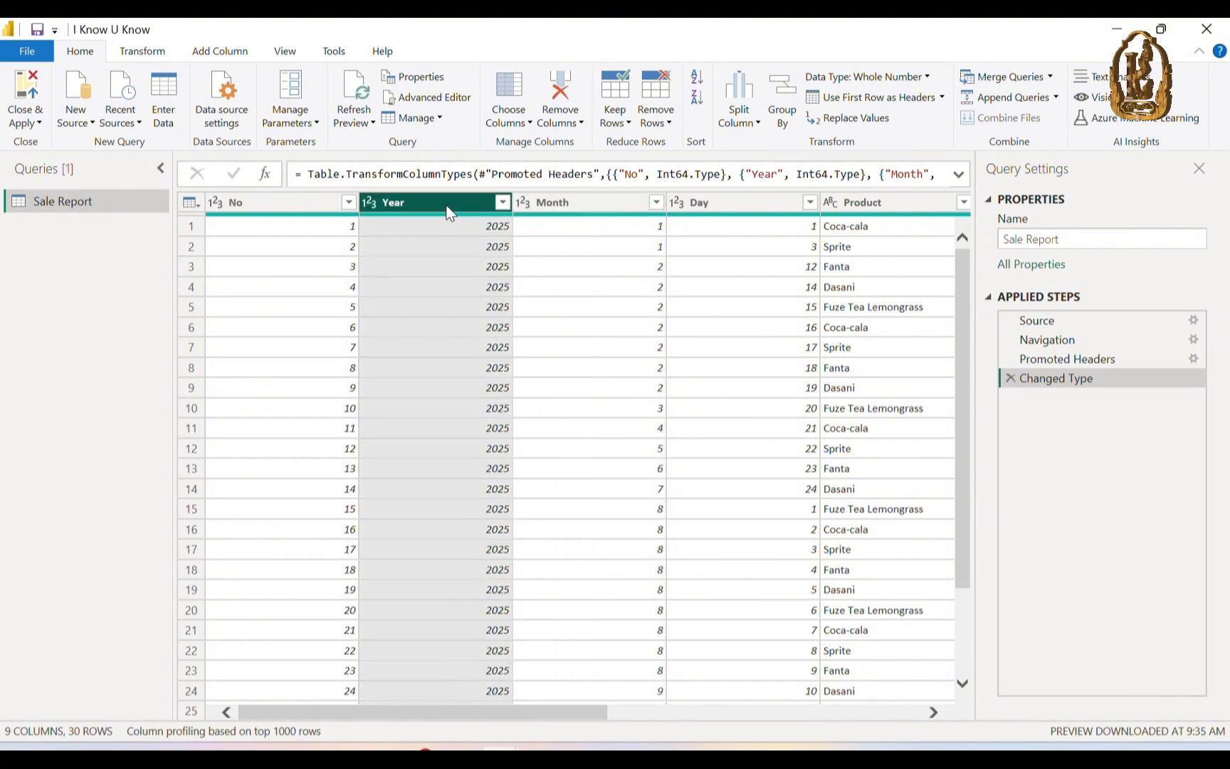
left_click(589, 200)
left_click(734, 204)
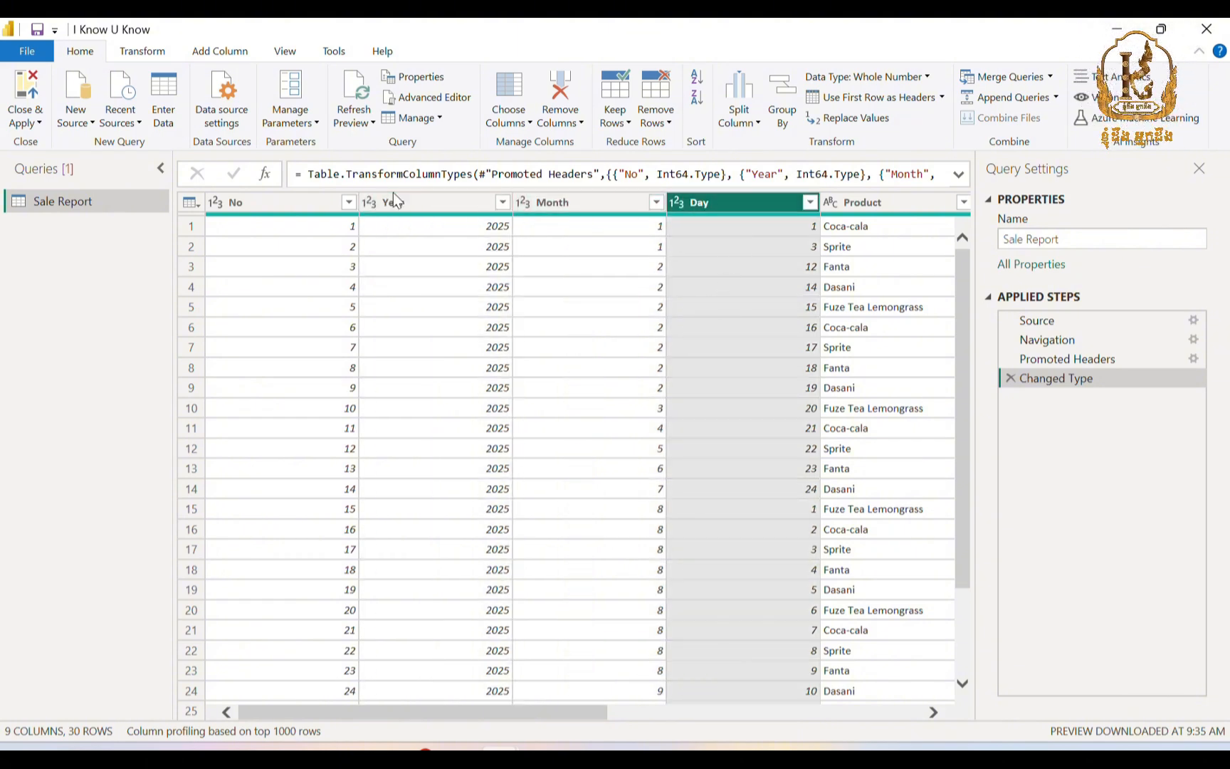
left_click(255, 203)
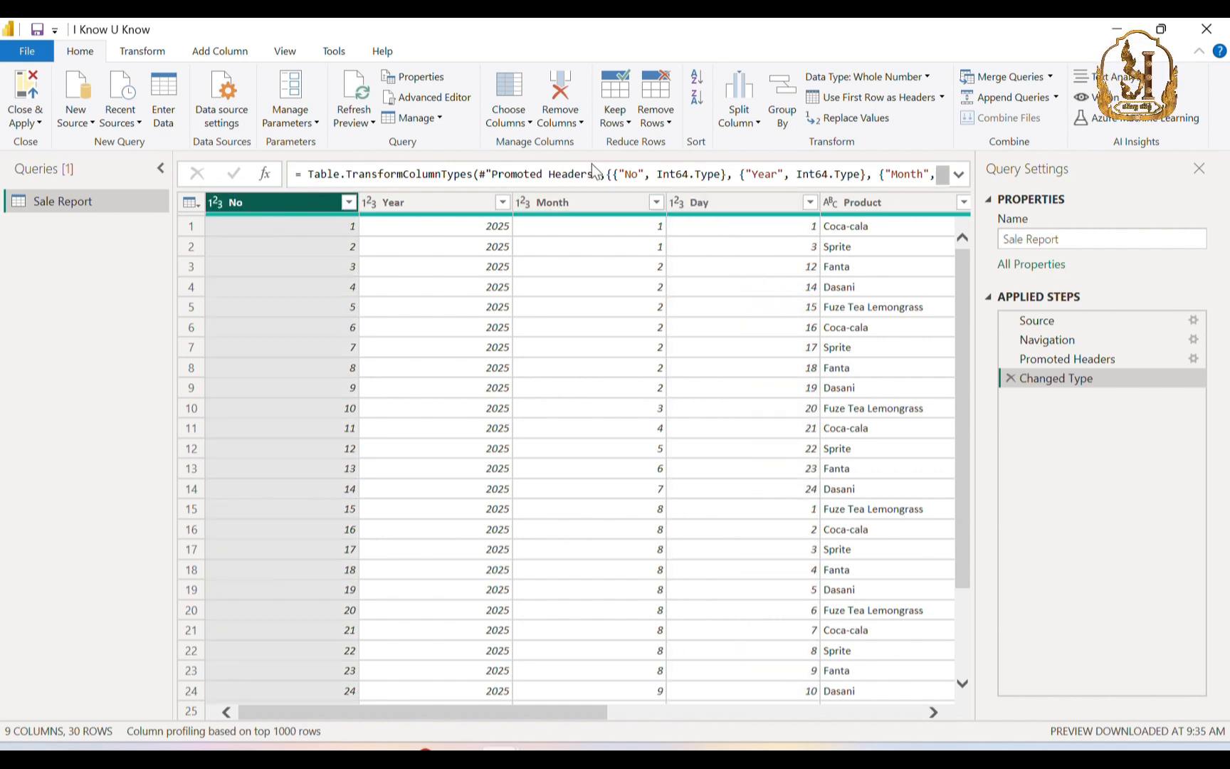
left_click(562, 89)
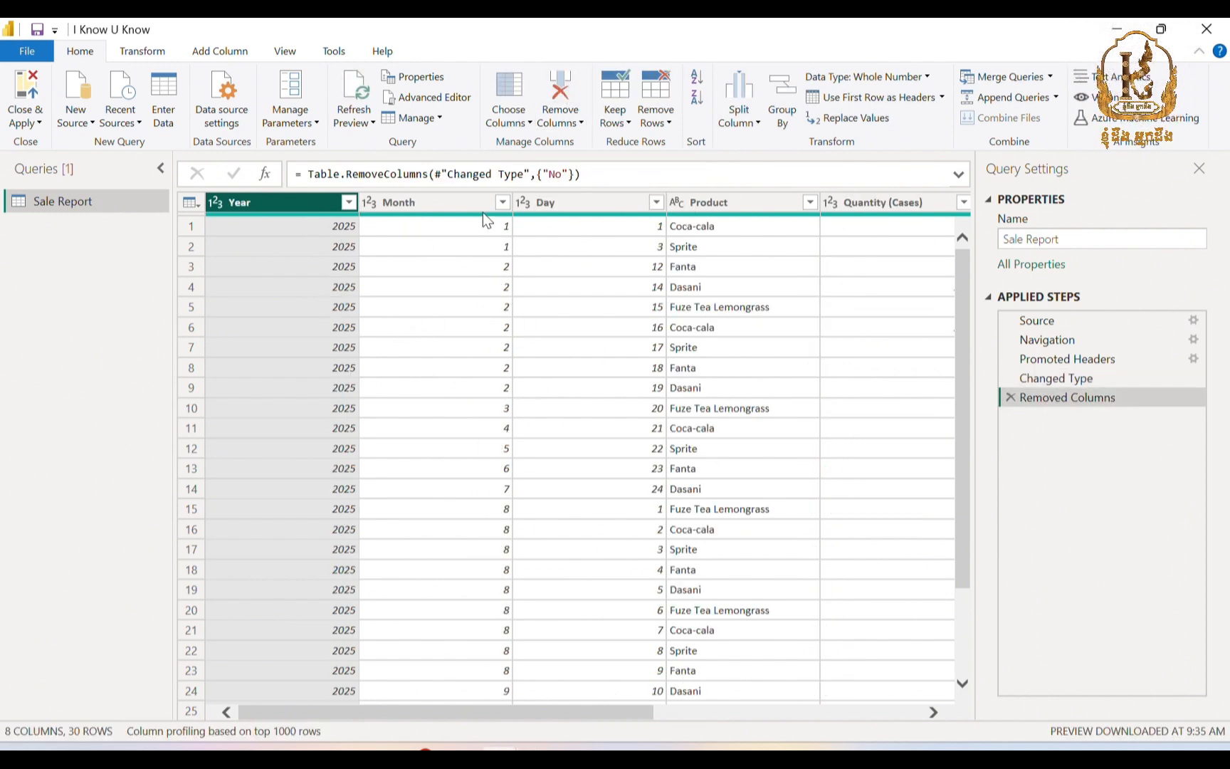
Apply the query changes and load the Sale Report table into the Power BI model.
left_click(398, 207)
left_click(560, 203)
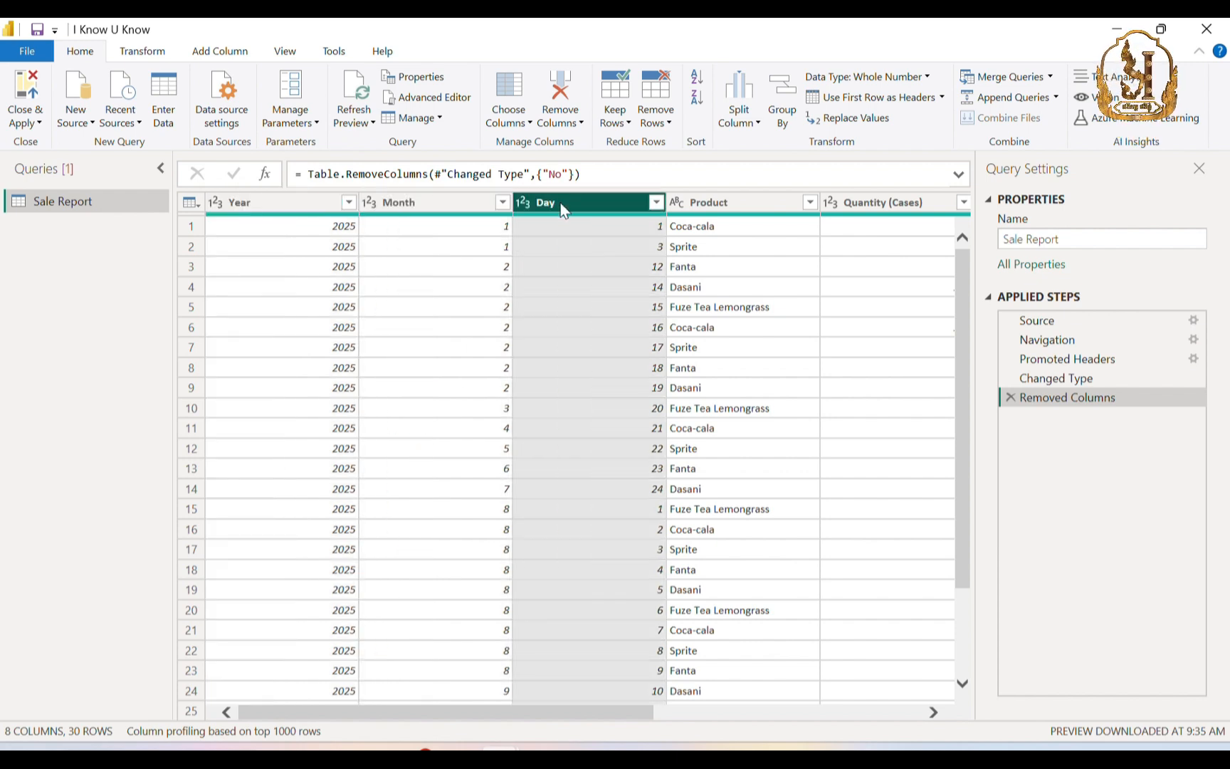
left_click(740, 204)
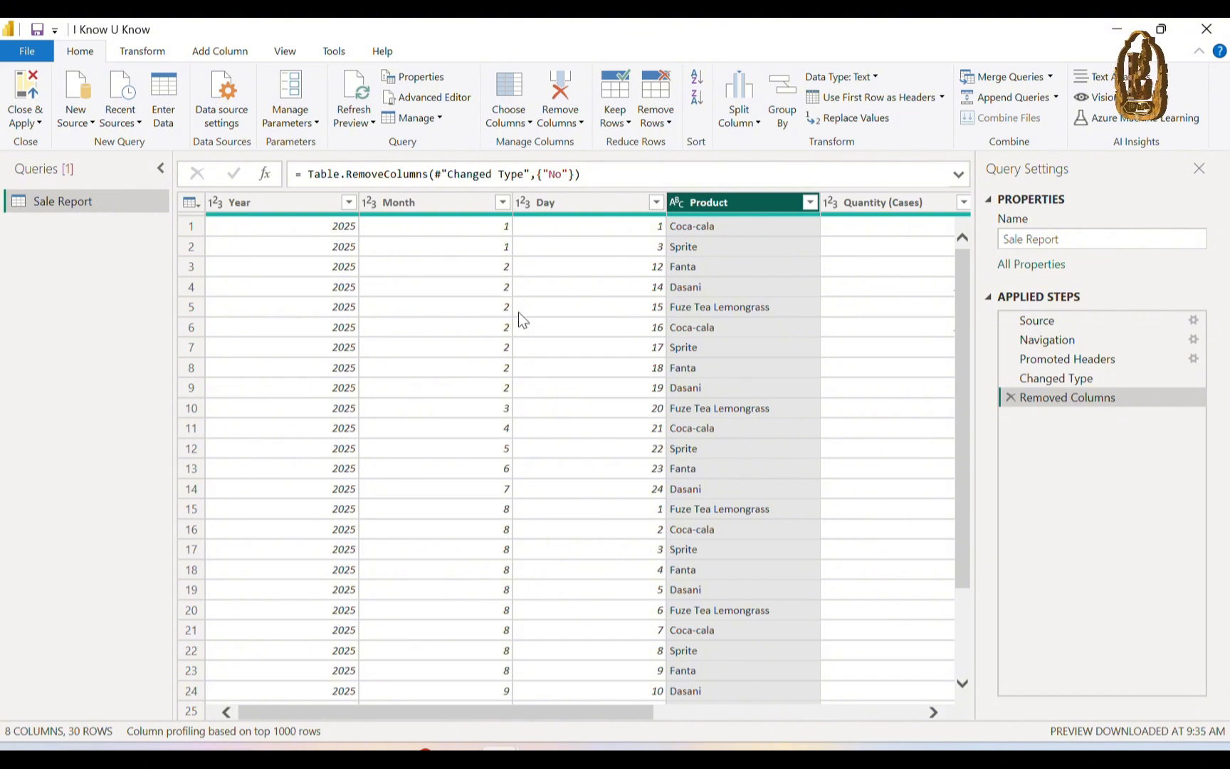
left_click_drag(508, 714, 414, 724)
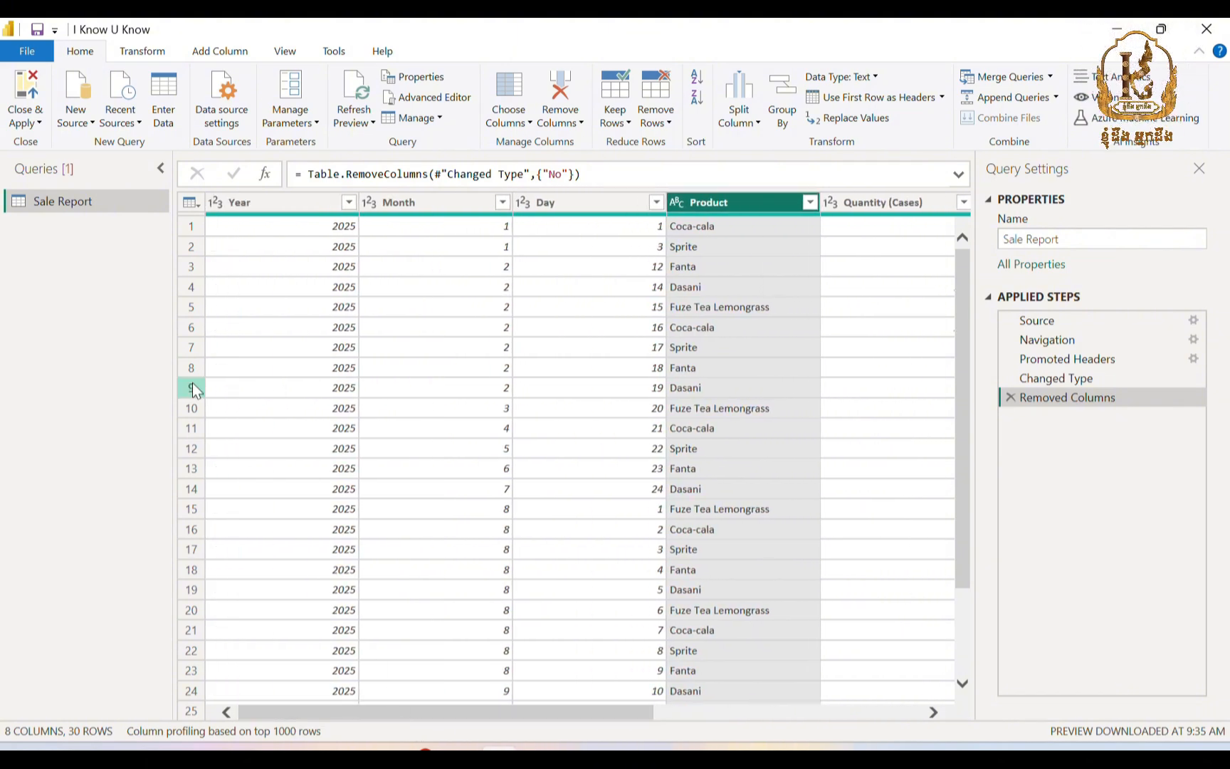
left_click(23, 97)
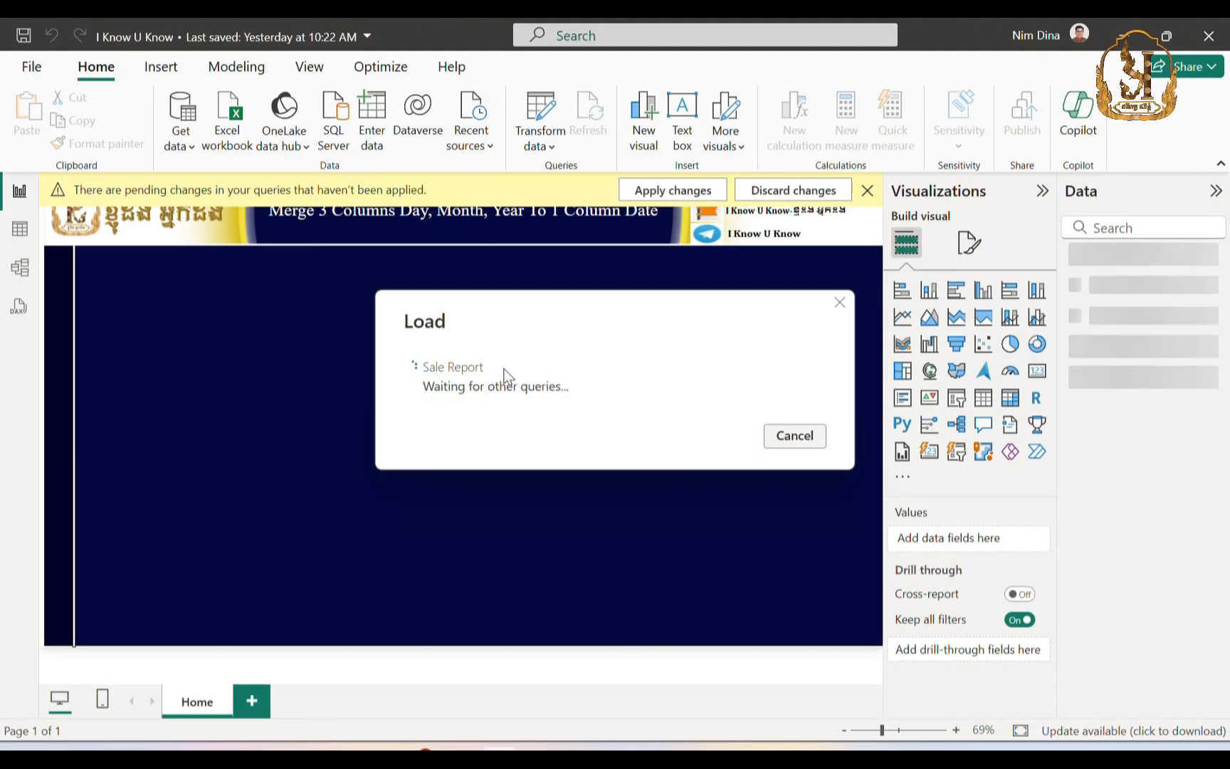
Review the Year, Month and Day columns of the loaded Sale Report table in table view and return to the report page.
left_click(21, 229)
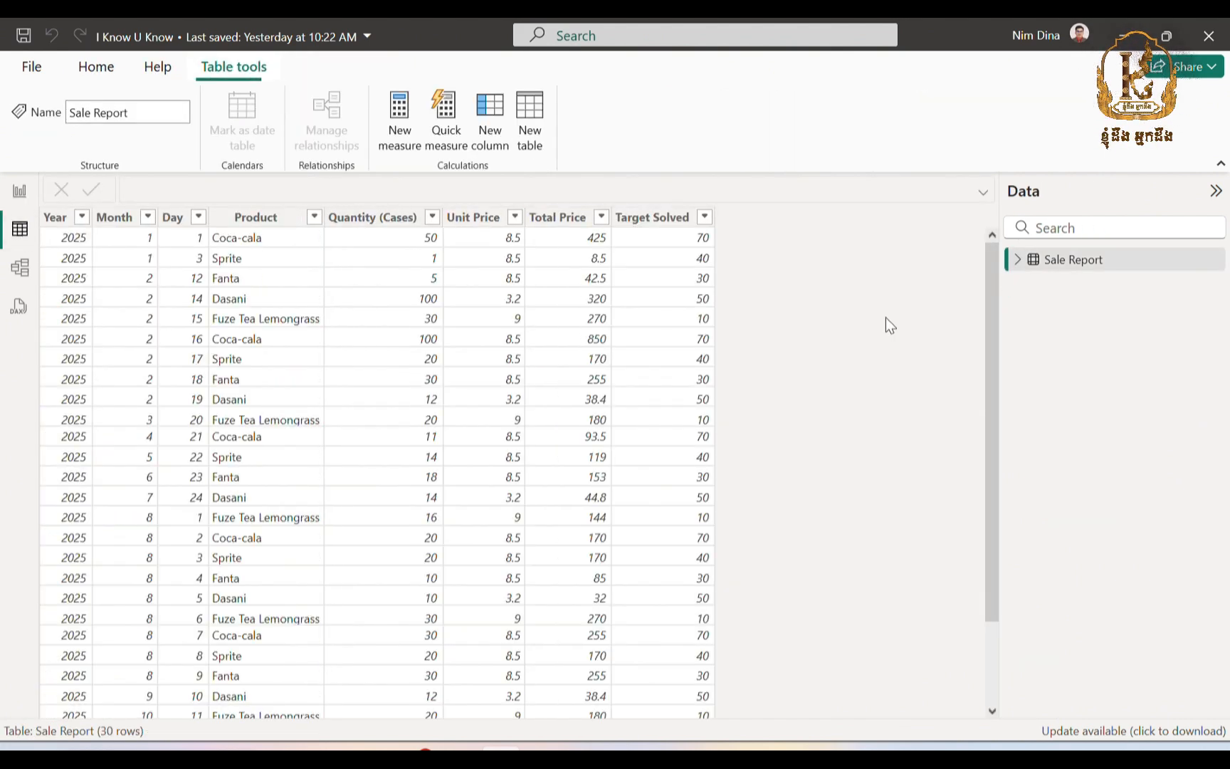
left_click(54, 218)
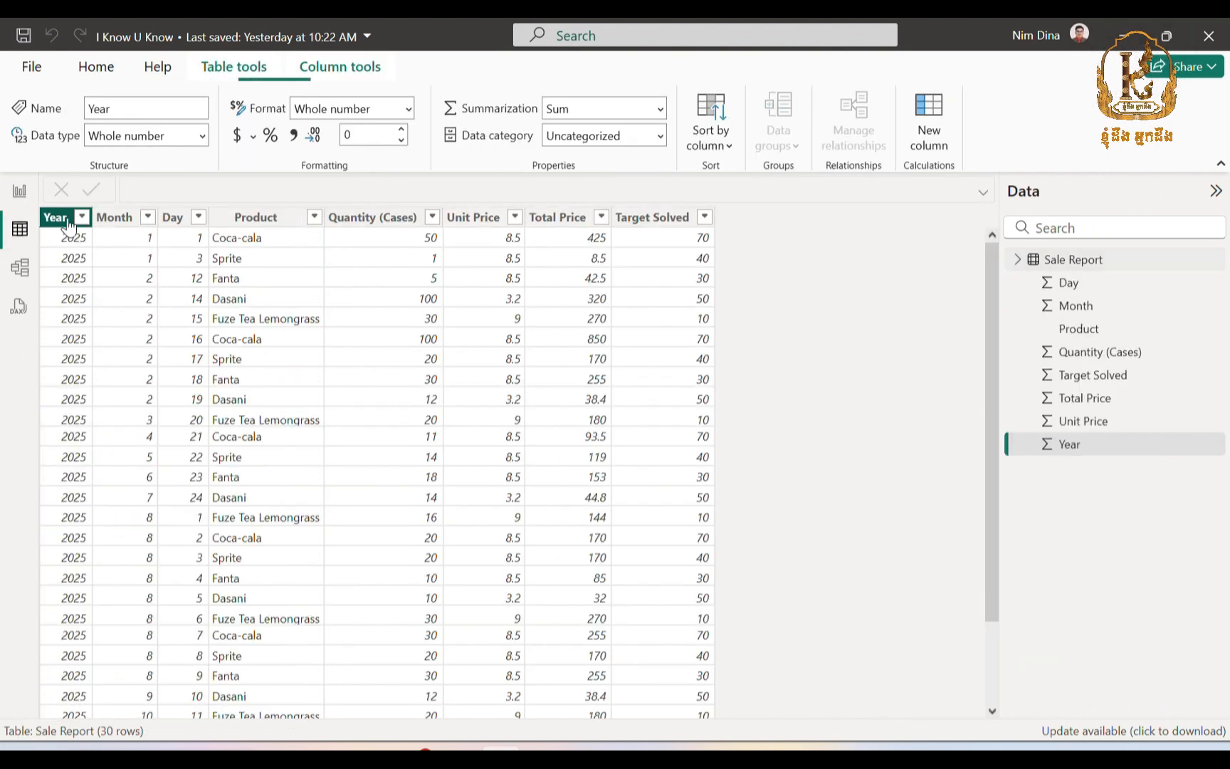
left_click(114, 218)
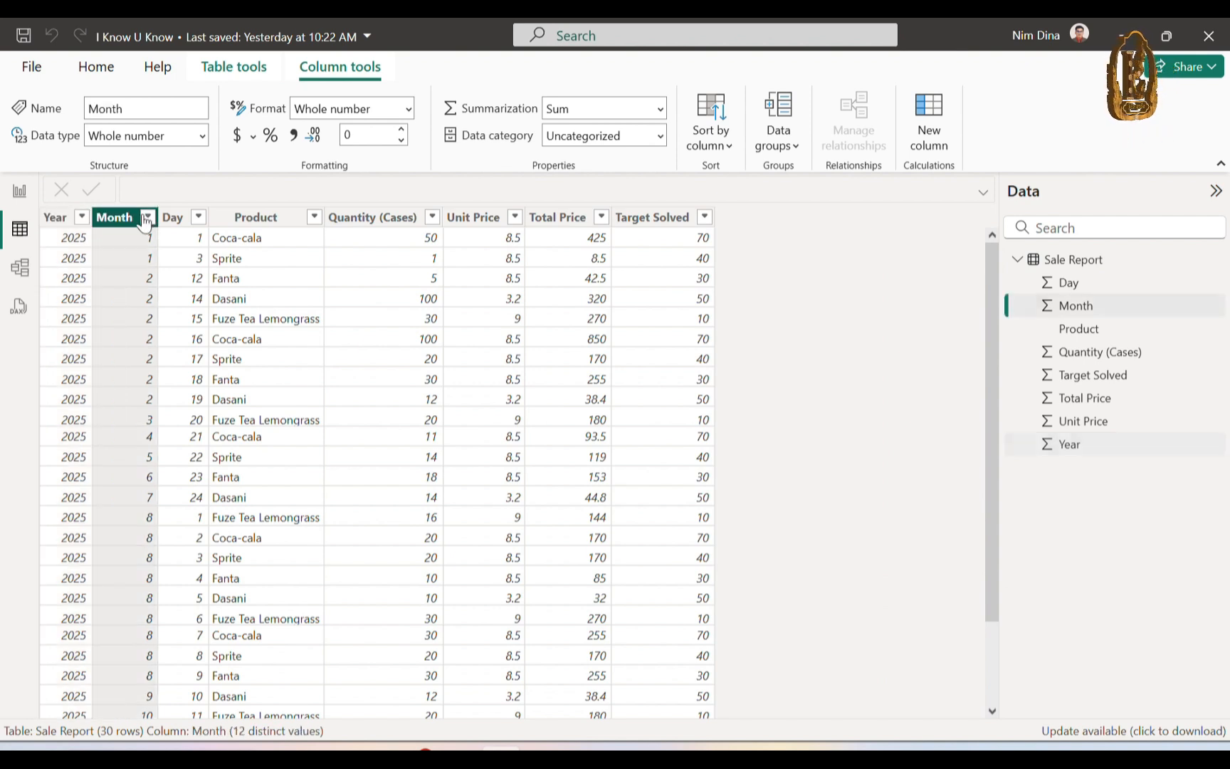
left_click(175, 219)
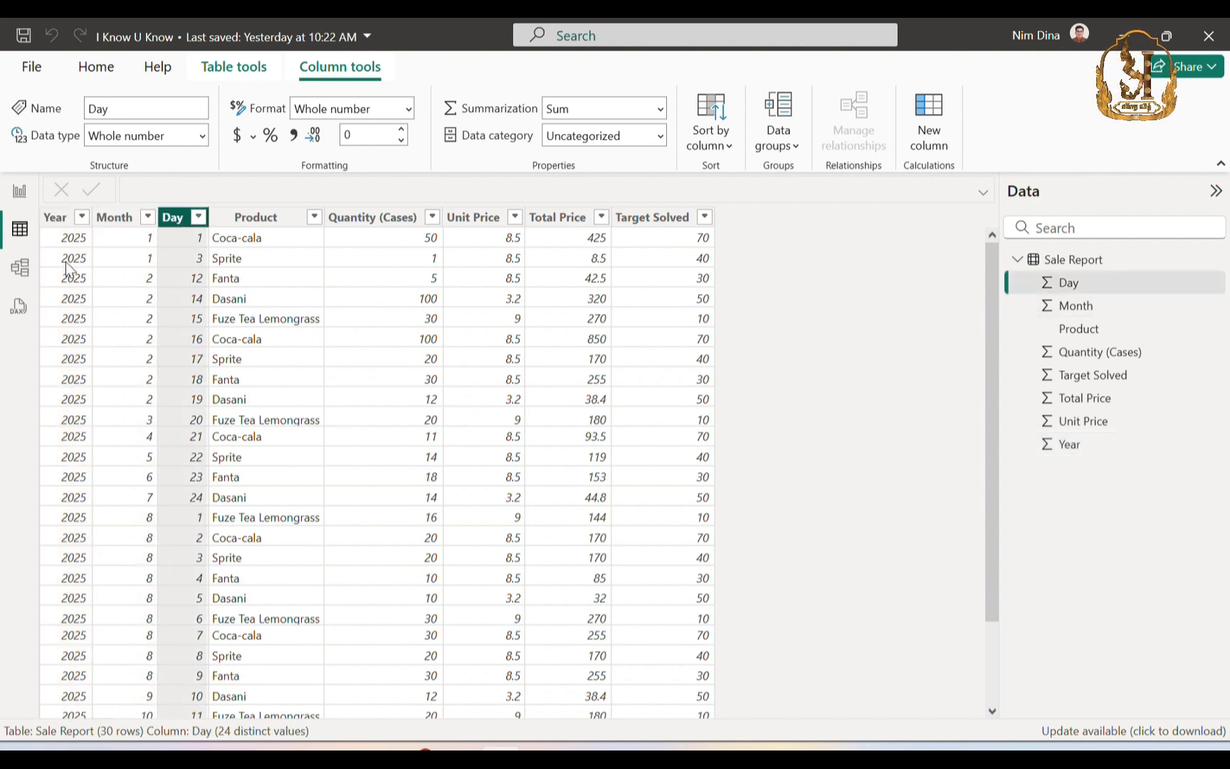
left_click(55, 218)
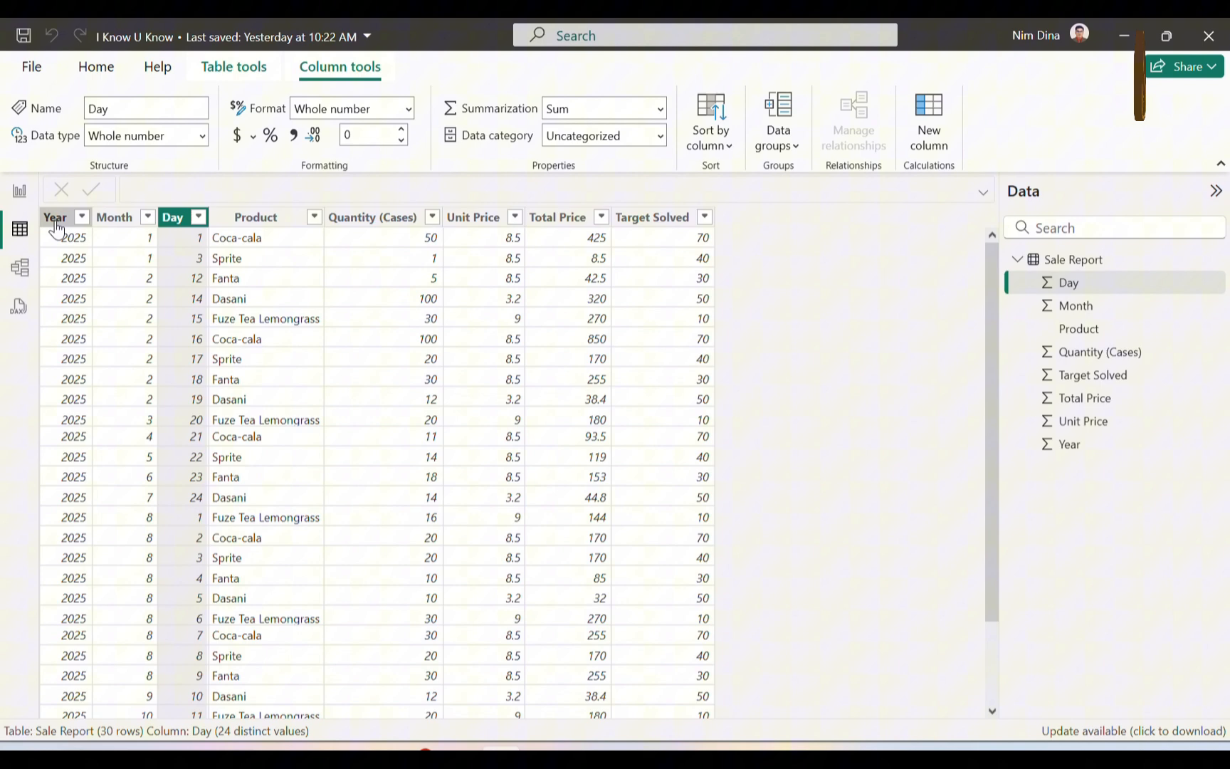
left_click(112, 218)
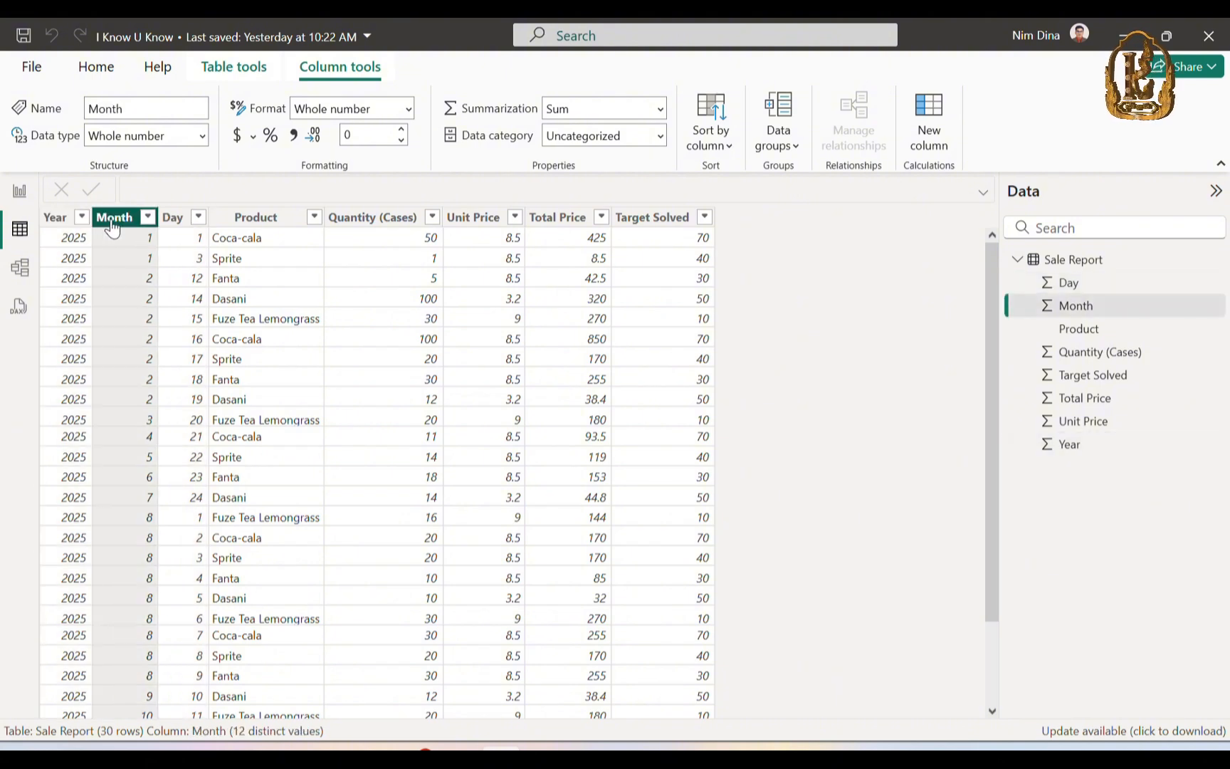
left_click(19, 199)
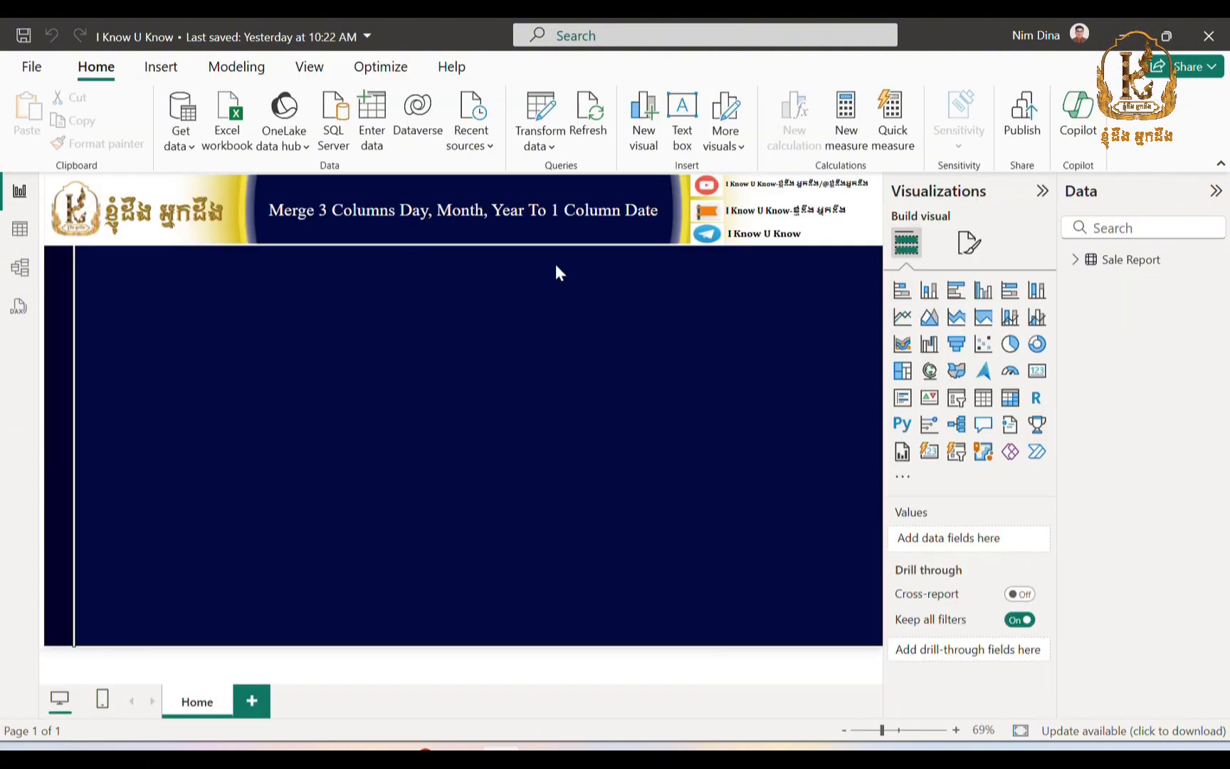
Reopen the Sale Report query in Power Query Editor and go through its Year, Month and Day columns.
left_click(543, 114)
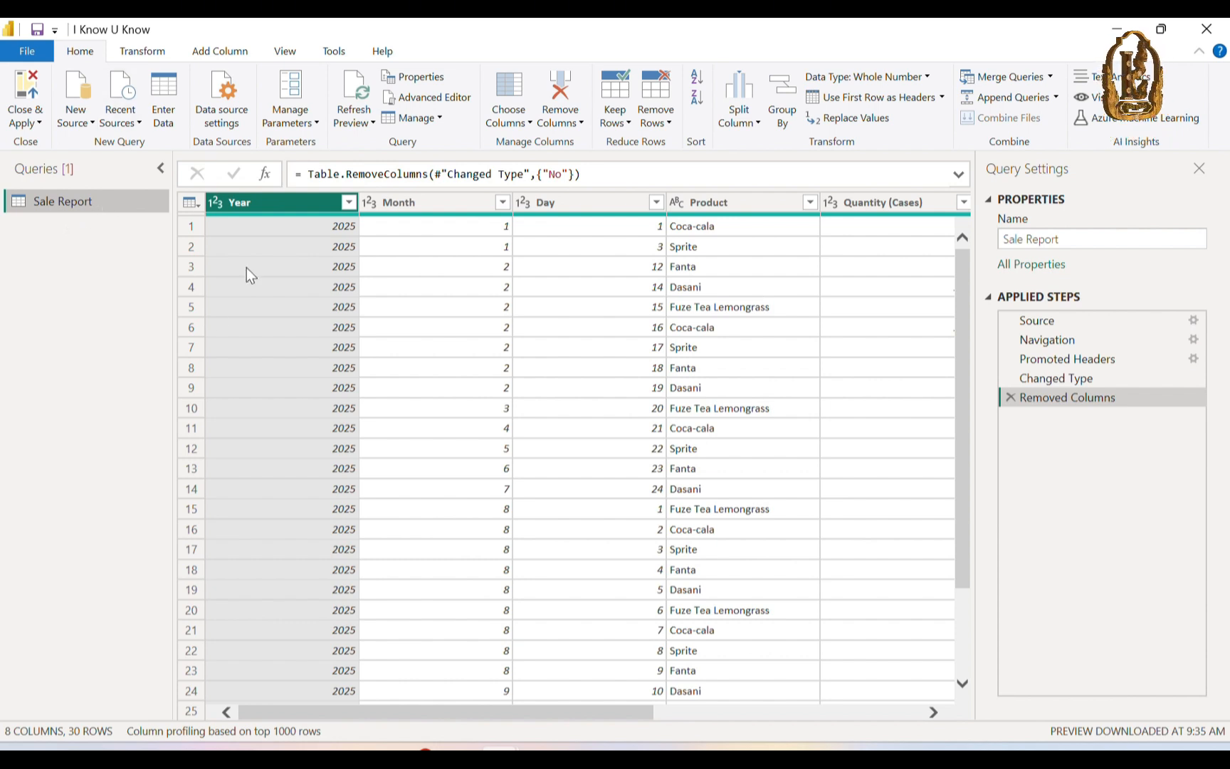
left_click(589, 222)
left_click(427, 205)
left_click(280, 201)
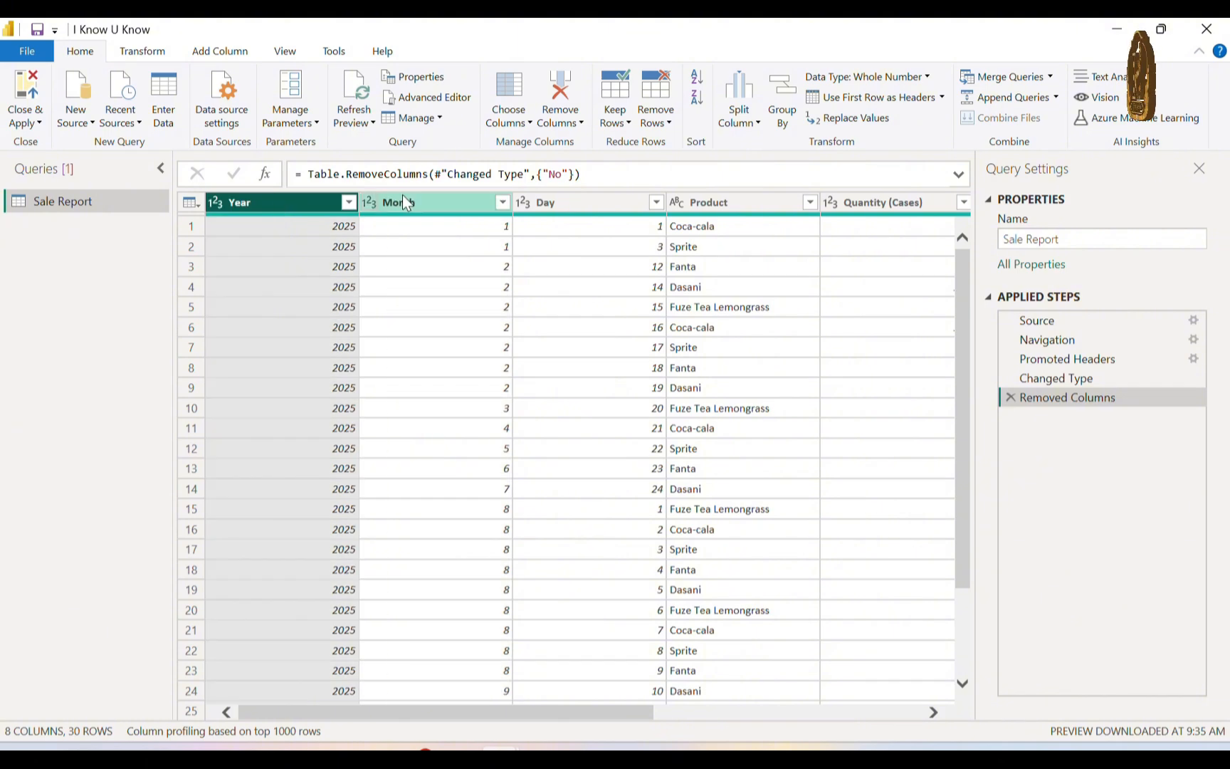
left_click(597, 202)
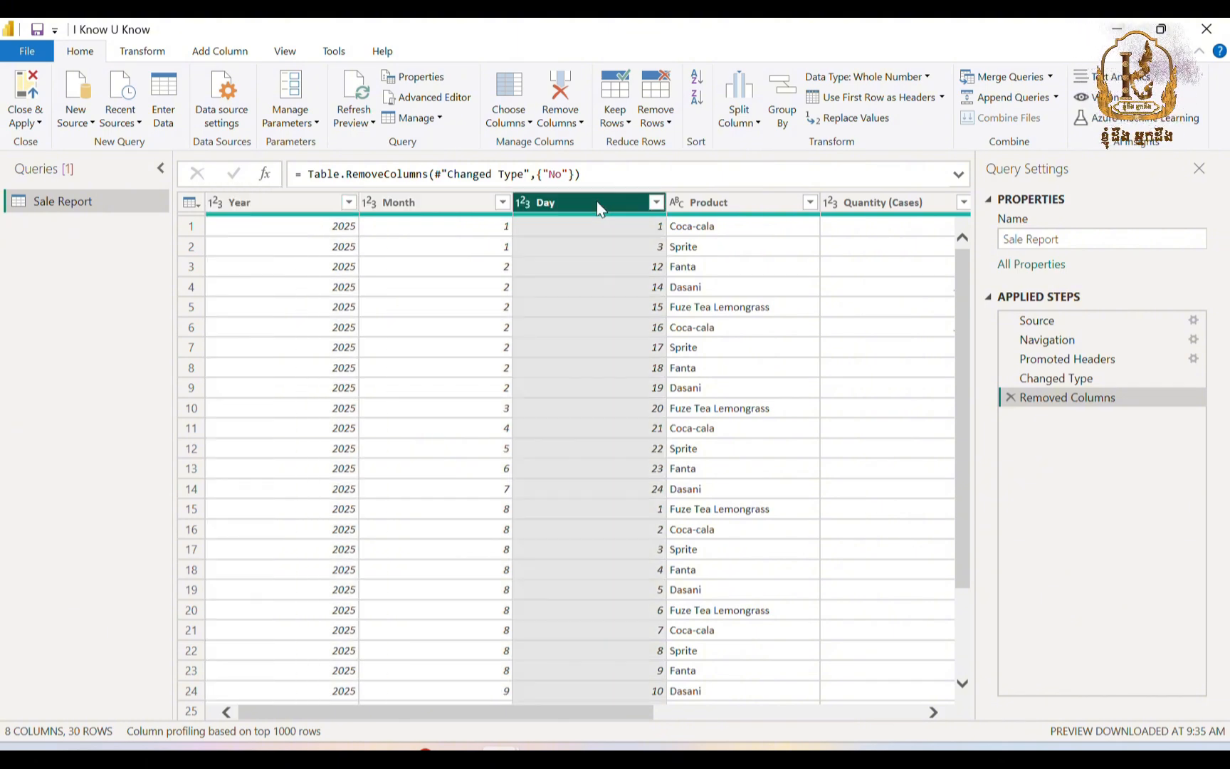
left_click(427, 205)
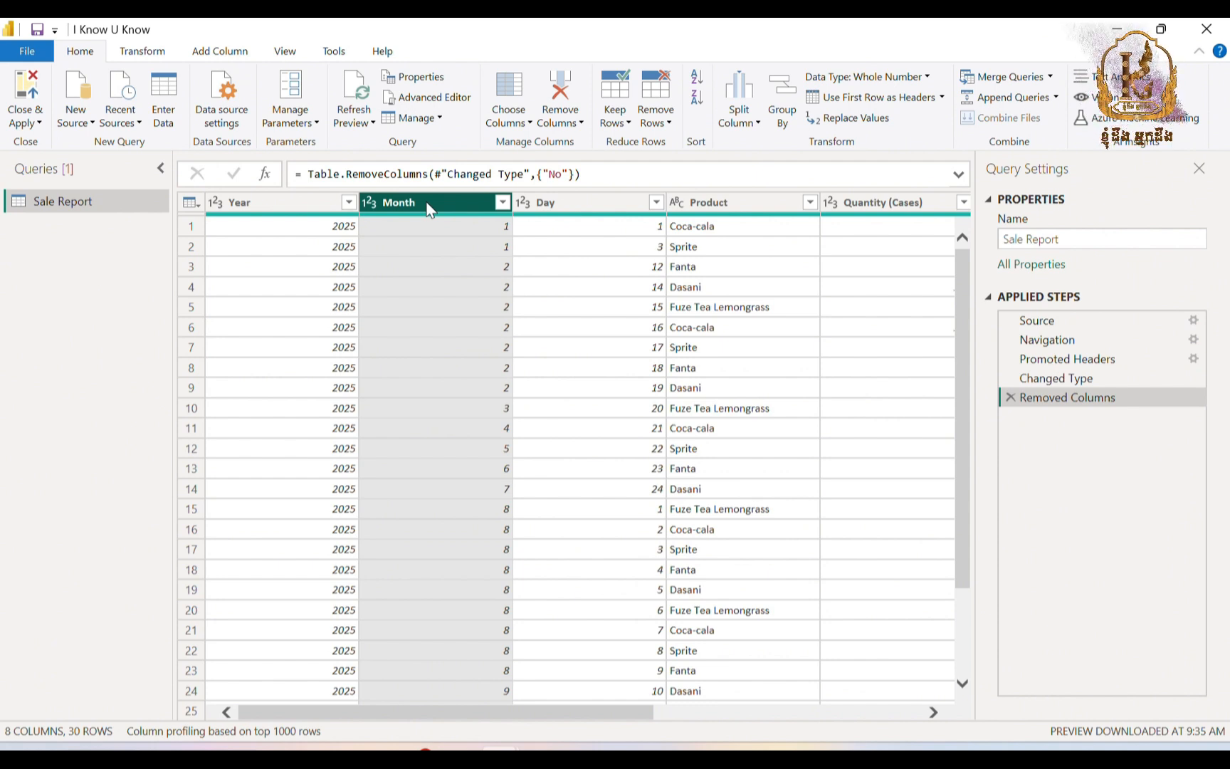
Merge the Day, Month and Year columns, selected in that order, into a column named Date with / as custom separator.
left_click(551, 204)
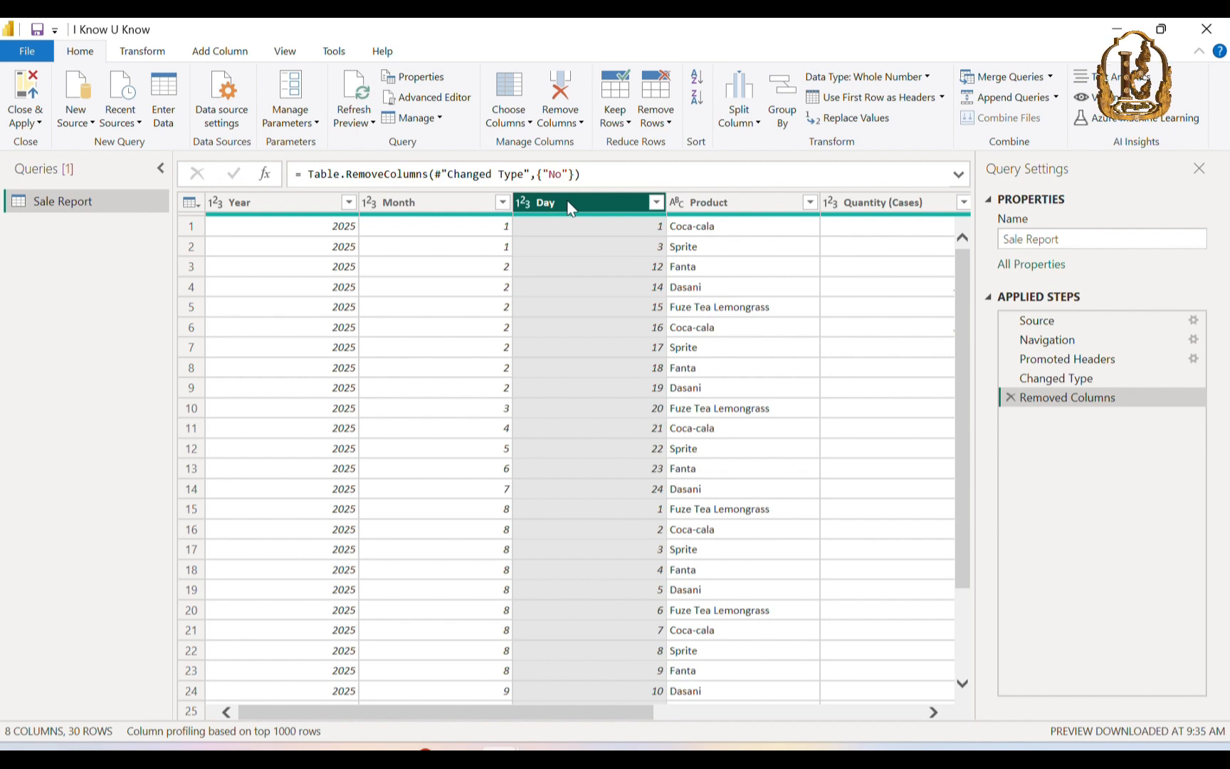
left_click(424, 198, "ctrl")
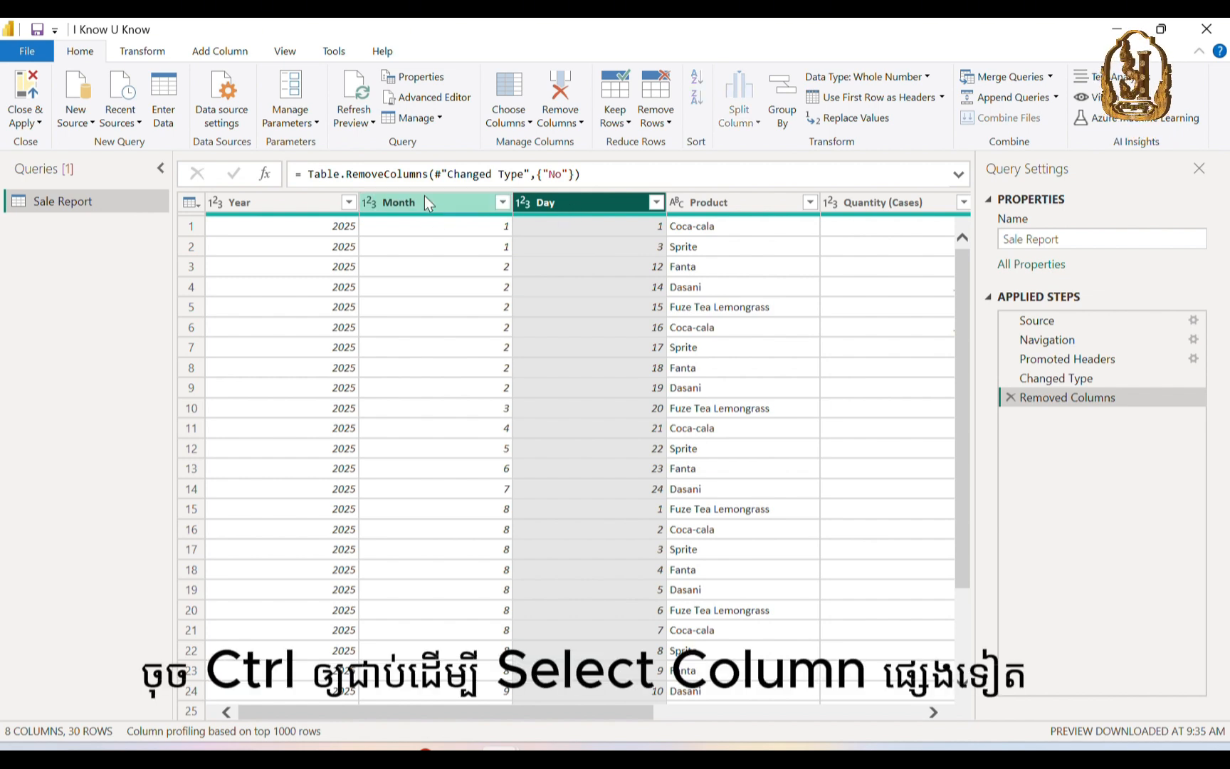
left_click(249, 204, "ctrl")
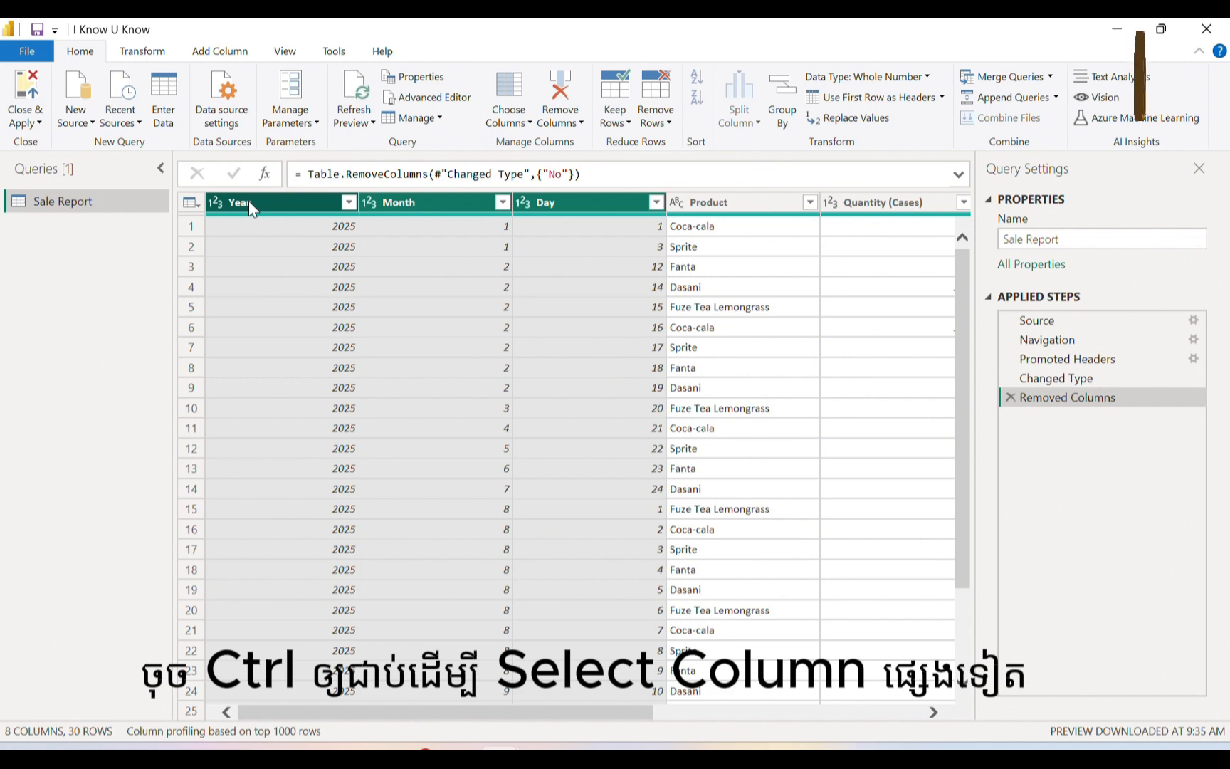
right_click(249, 201)
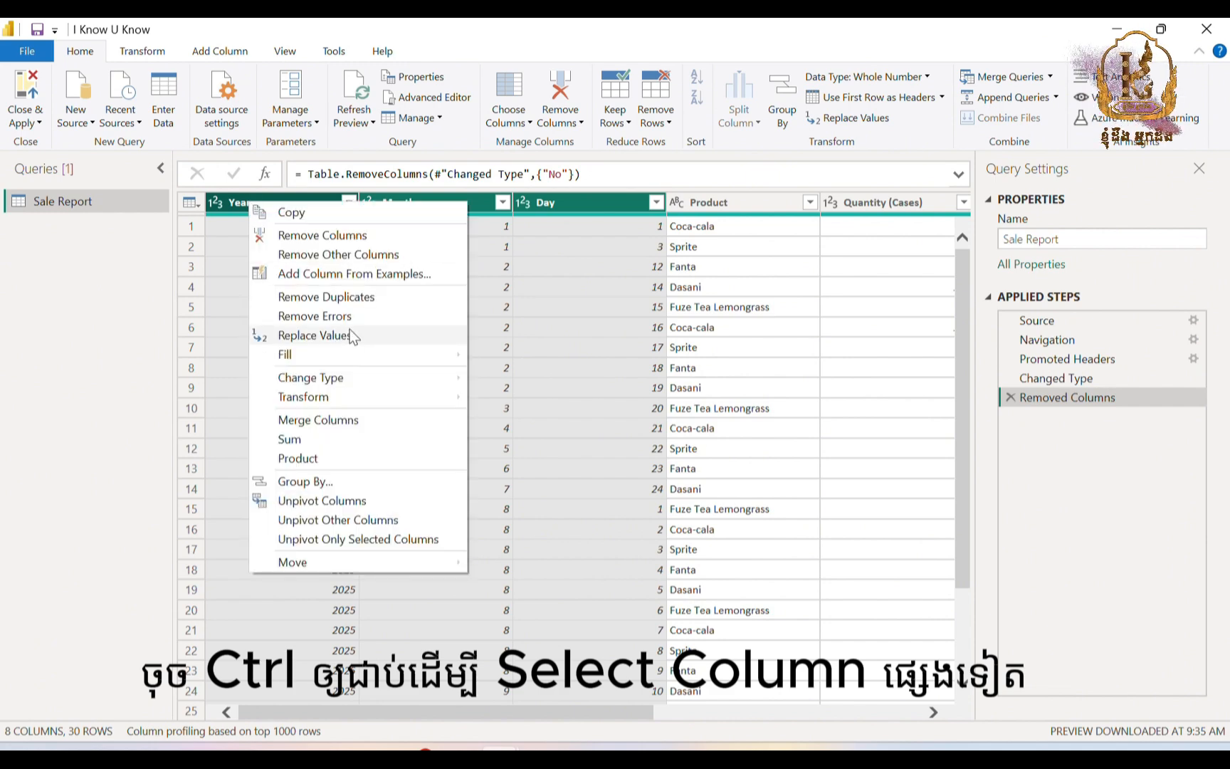
left_click(361, 420)
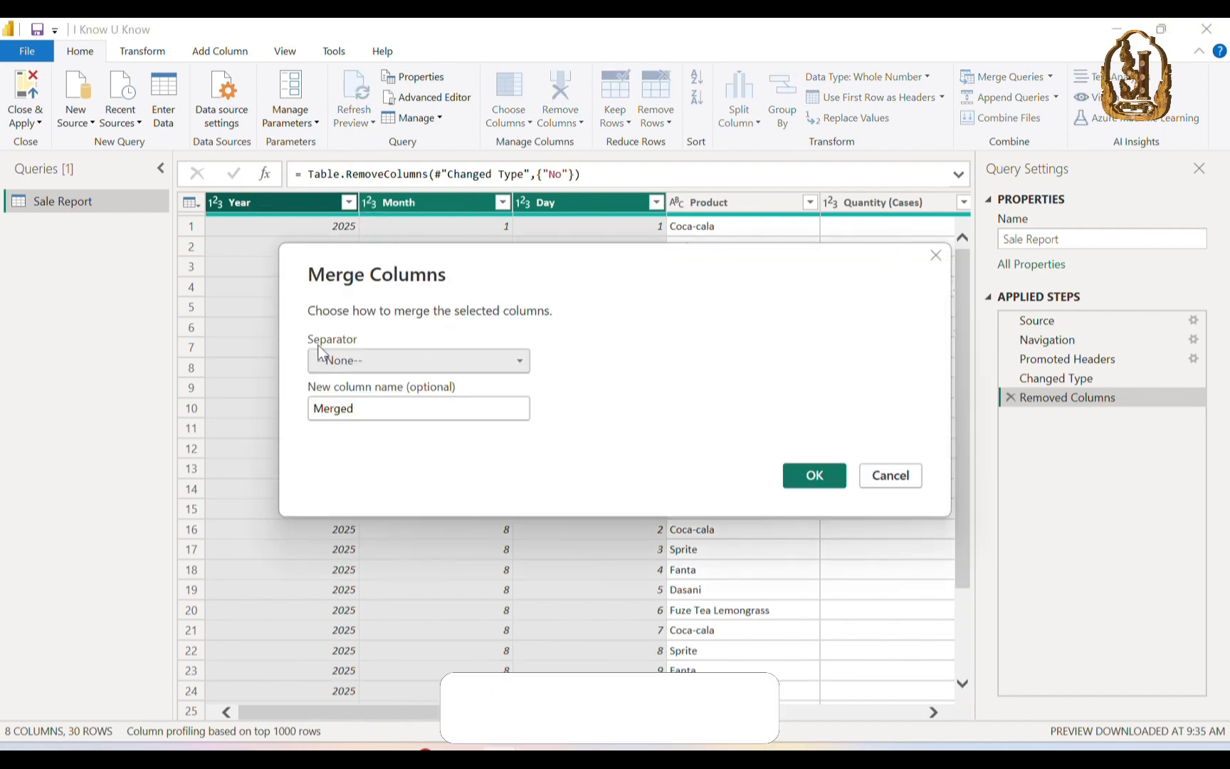
left_click(360, 358)
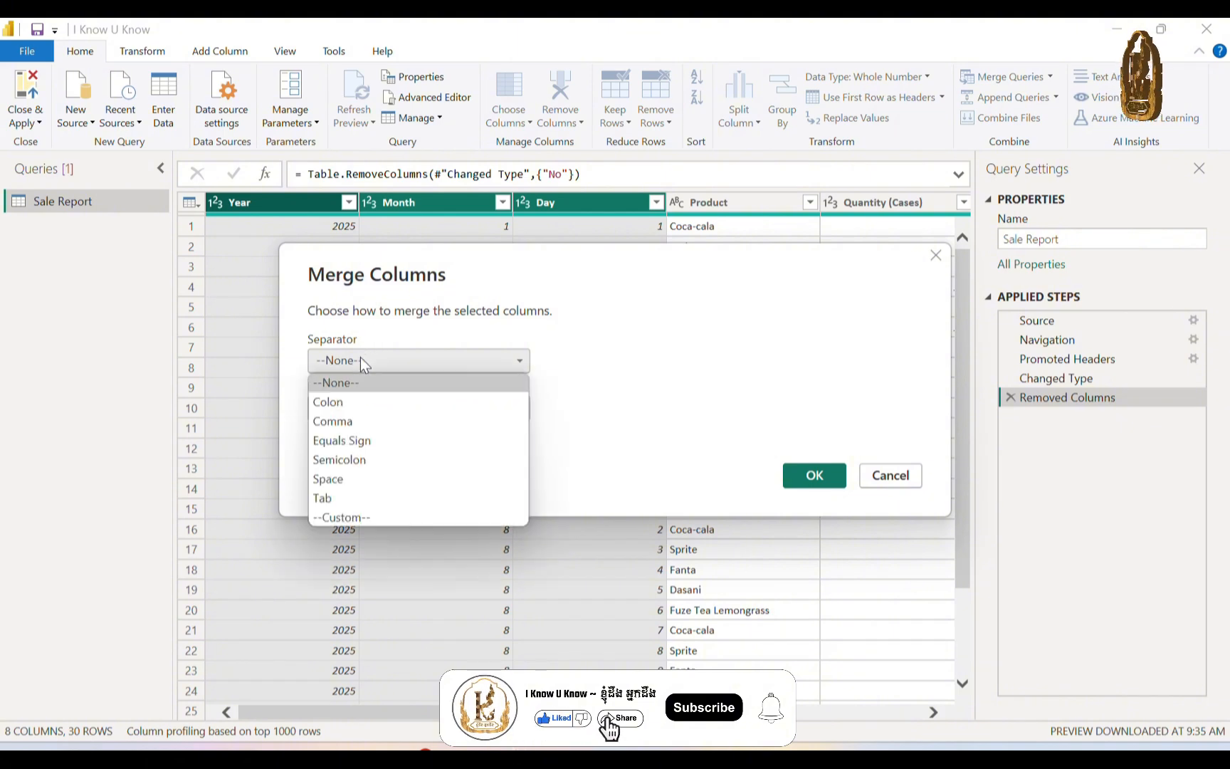
left_click(350, 517)
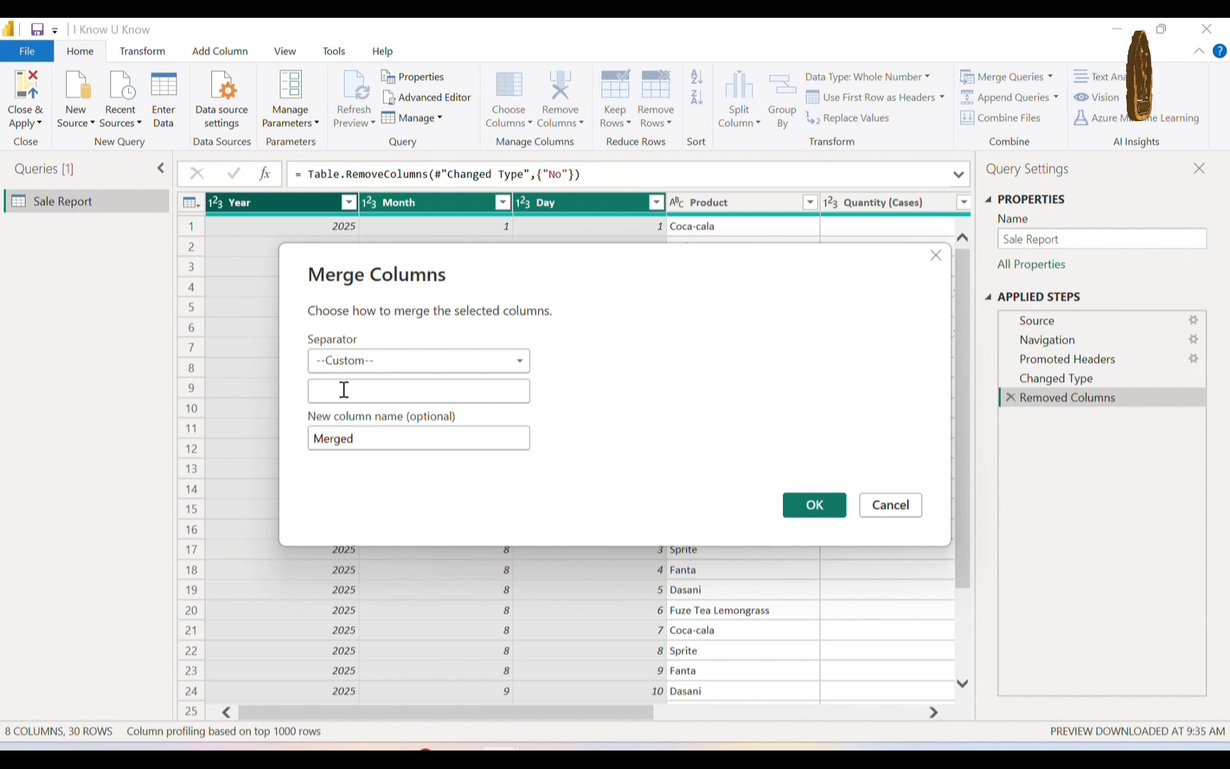
left_click(344, 390)
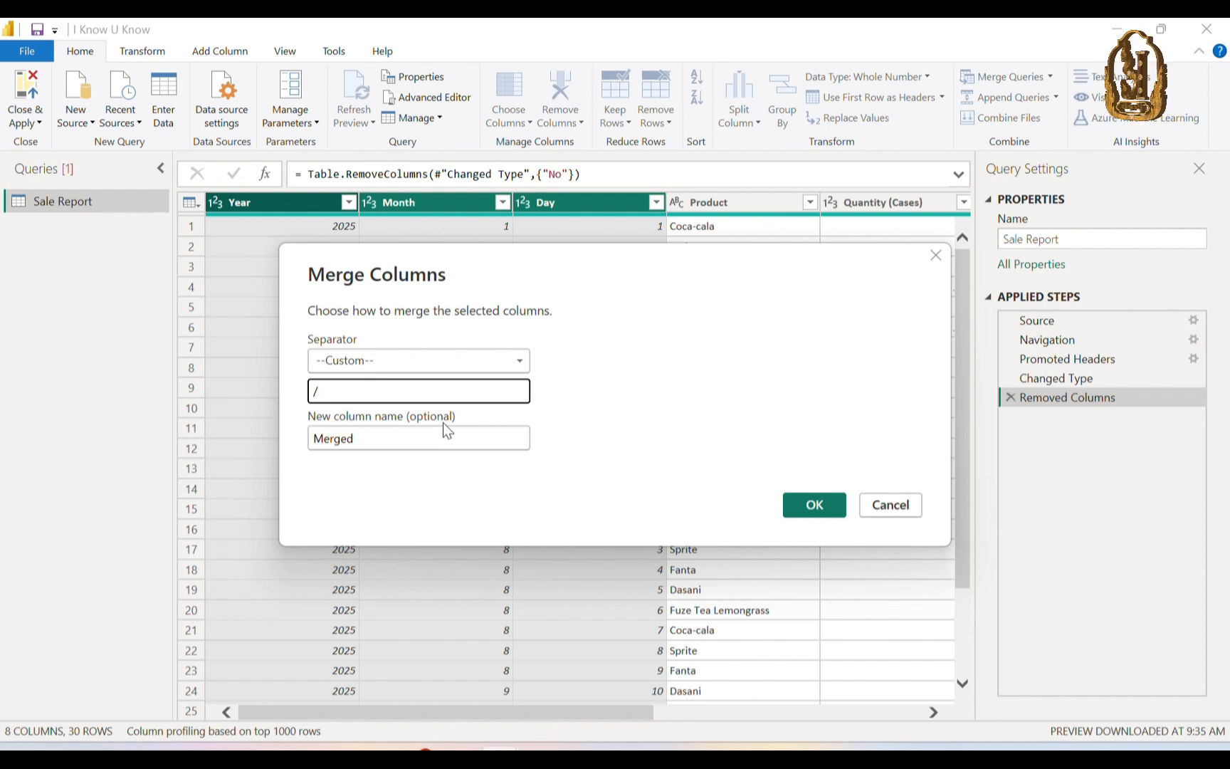
left_click_drag(367, 449, 261, 436)
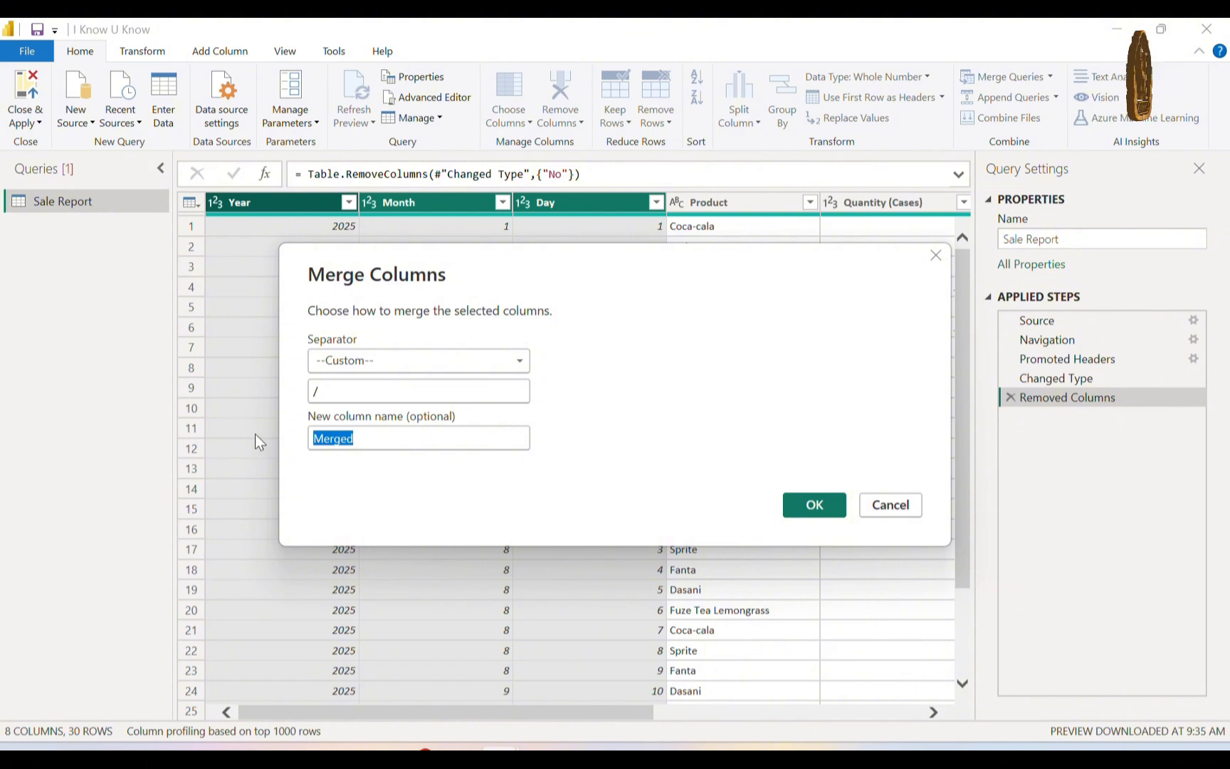
type("Date")
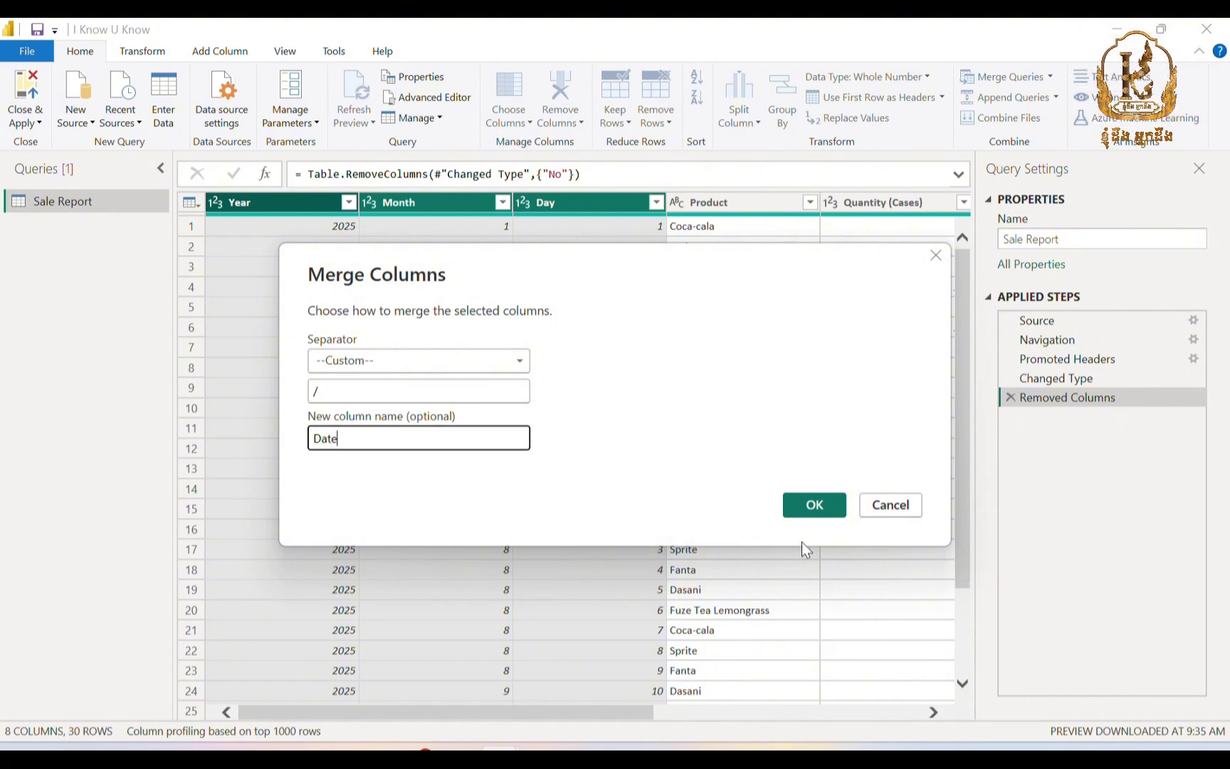
left_click(811, 507)
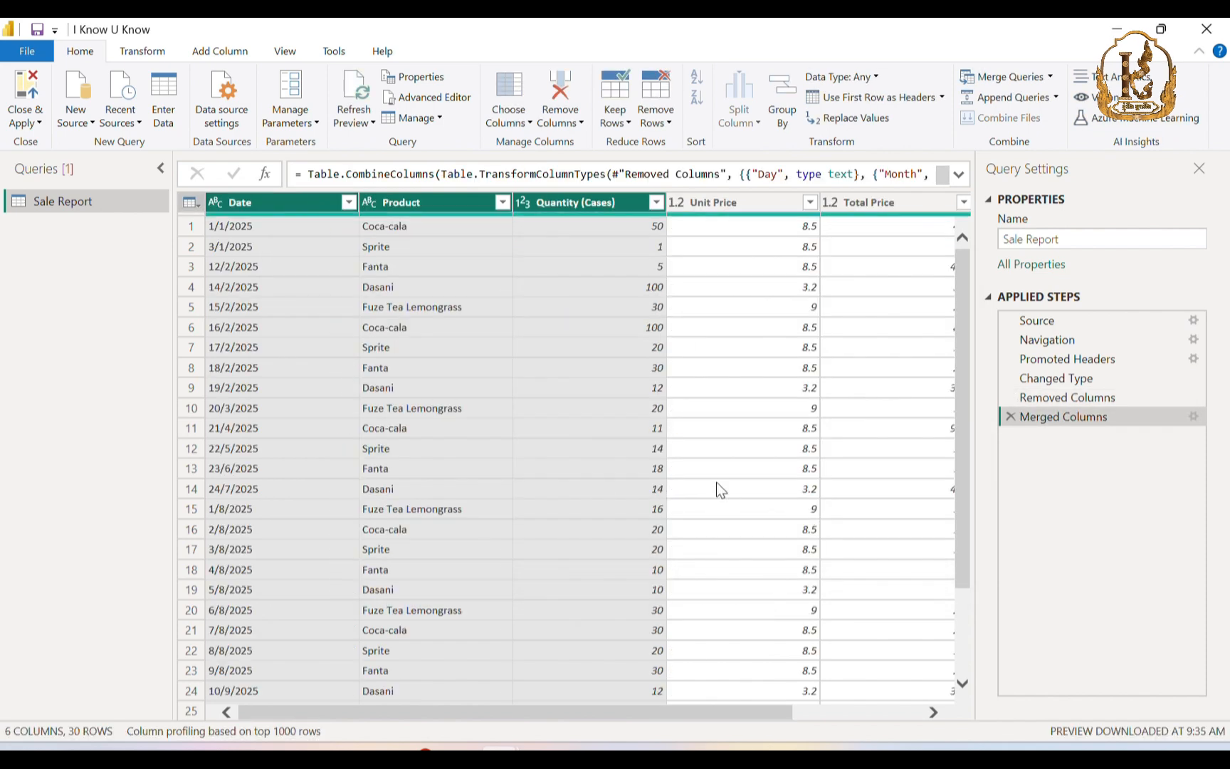
Try to change the merged Date column's data type to Date and inspect the details of several error cells.
left_click(217, 203)
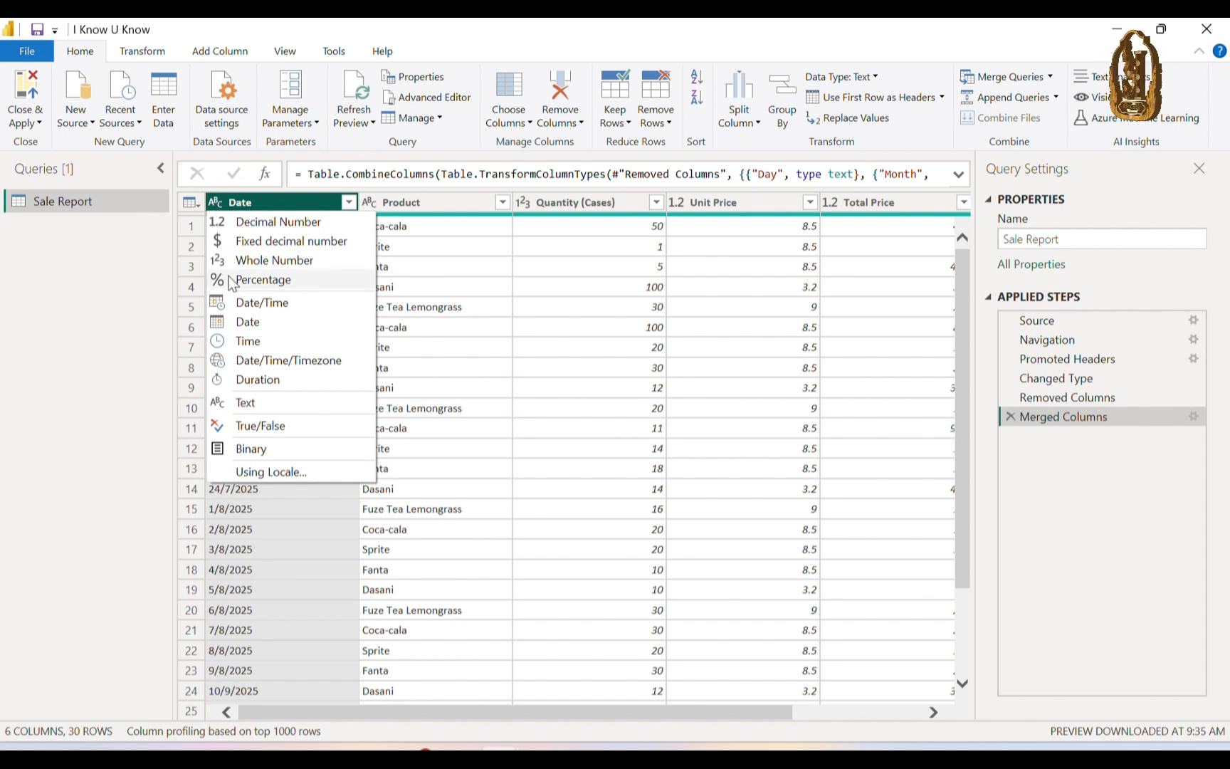
left_click(242, 324)
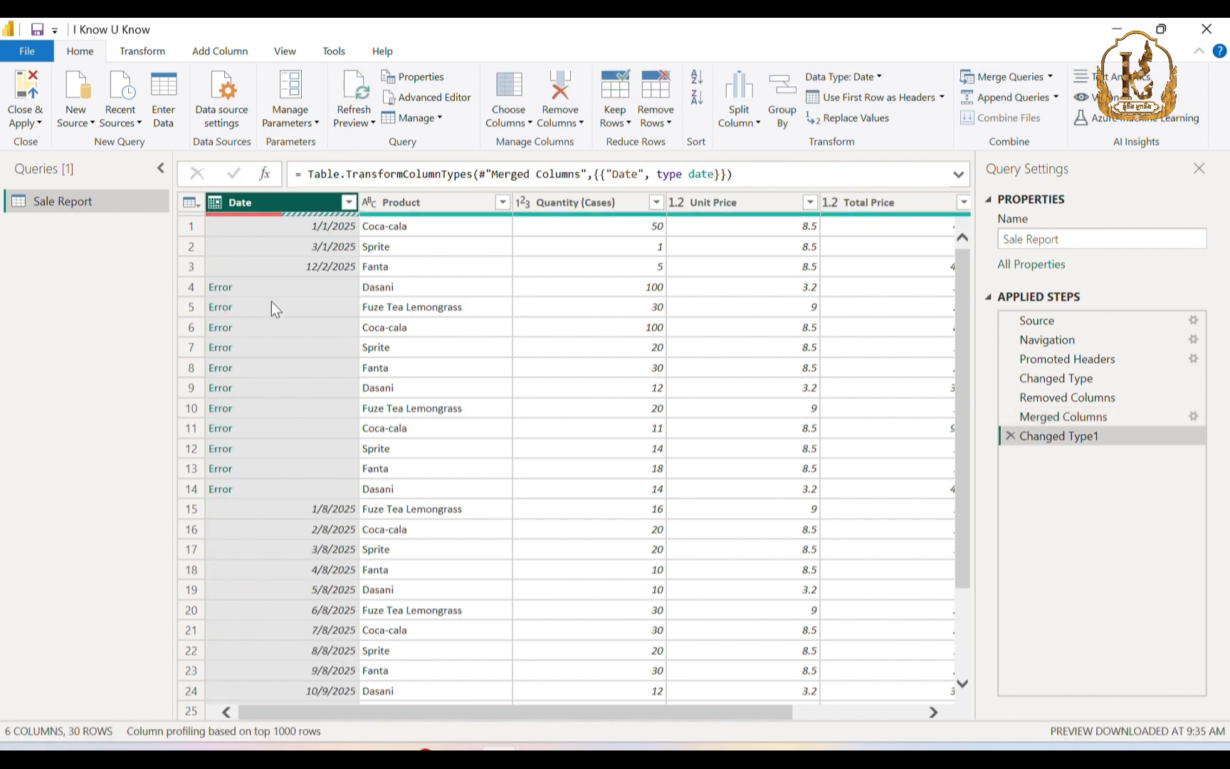
scroll(275, 308, "down", 3)
scroll(278, 320, "up", 3)
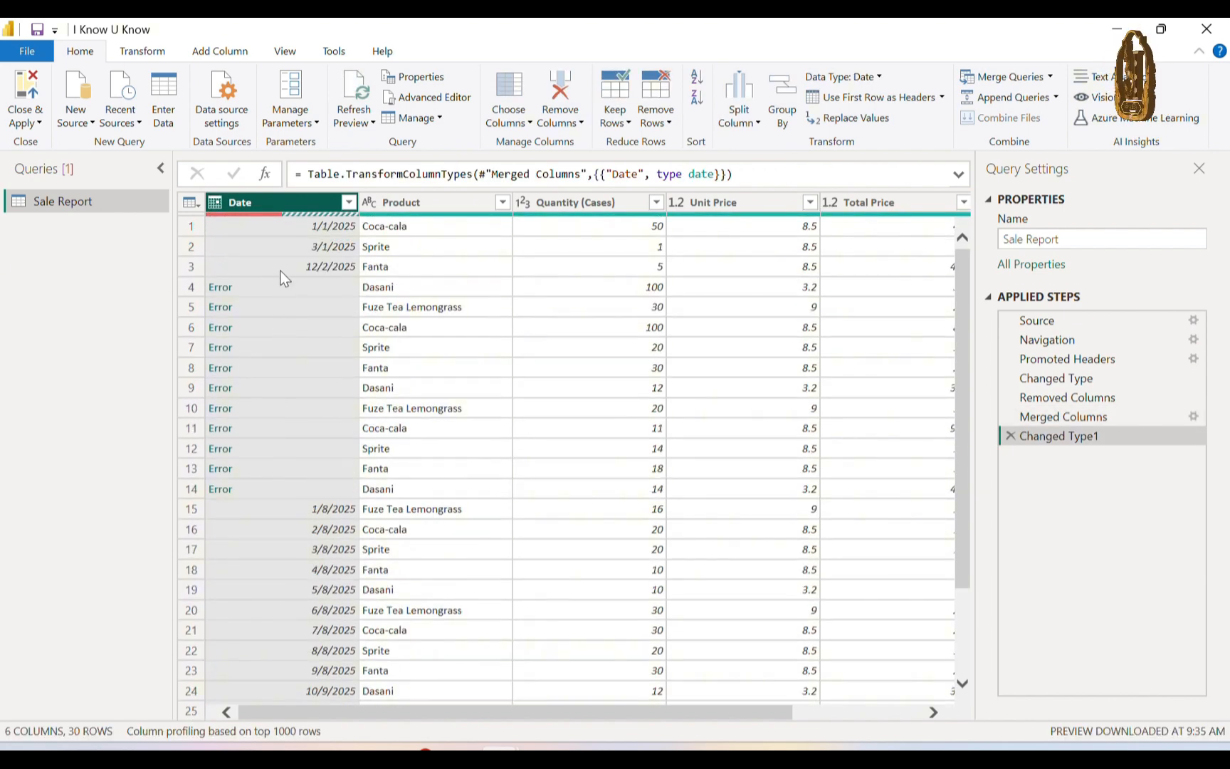
left_click(254, 286)
left_click(259, 324)
left_click(262, 408)
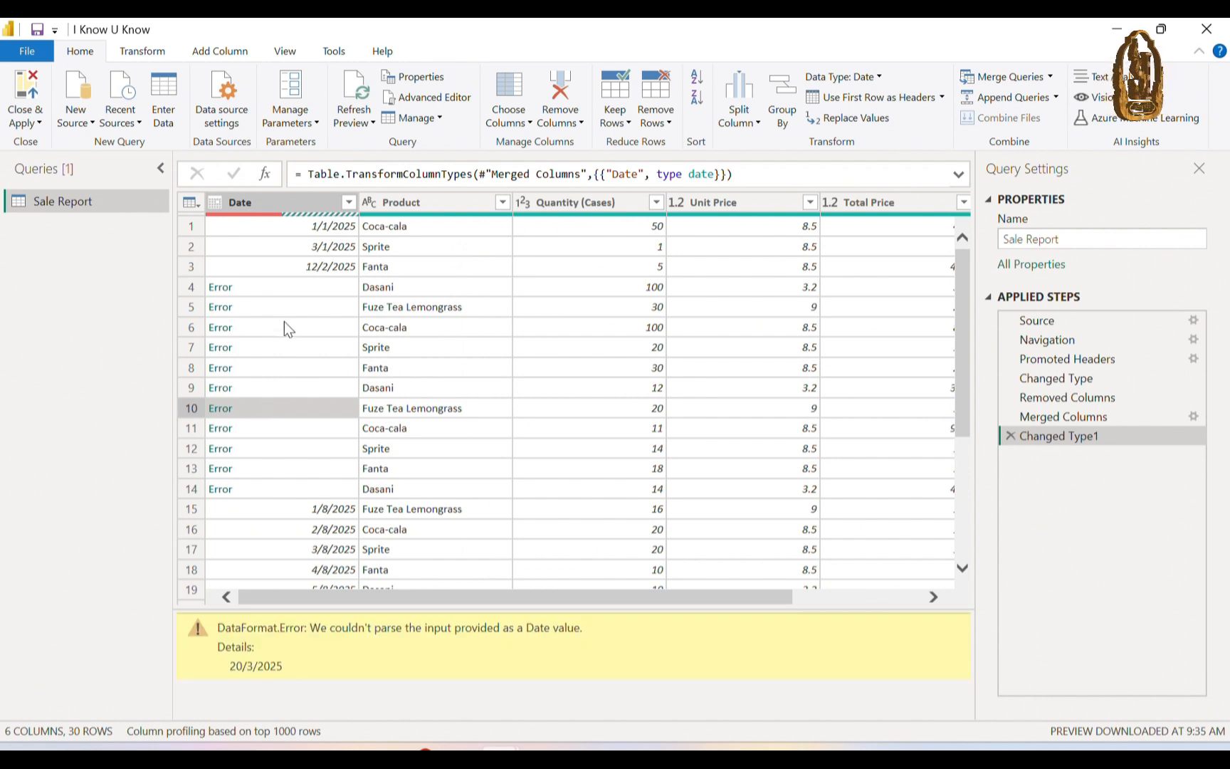
left_click(281, 289)
left_click(275, 368)
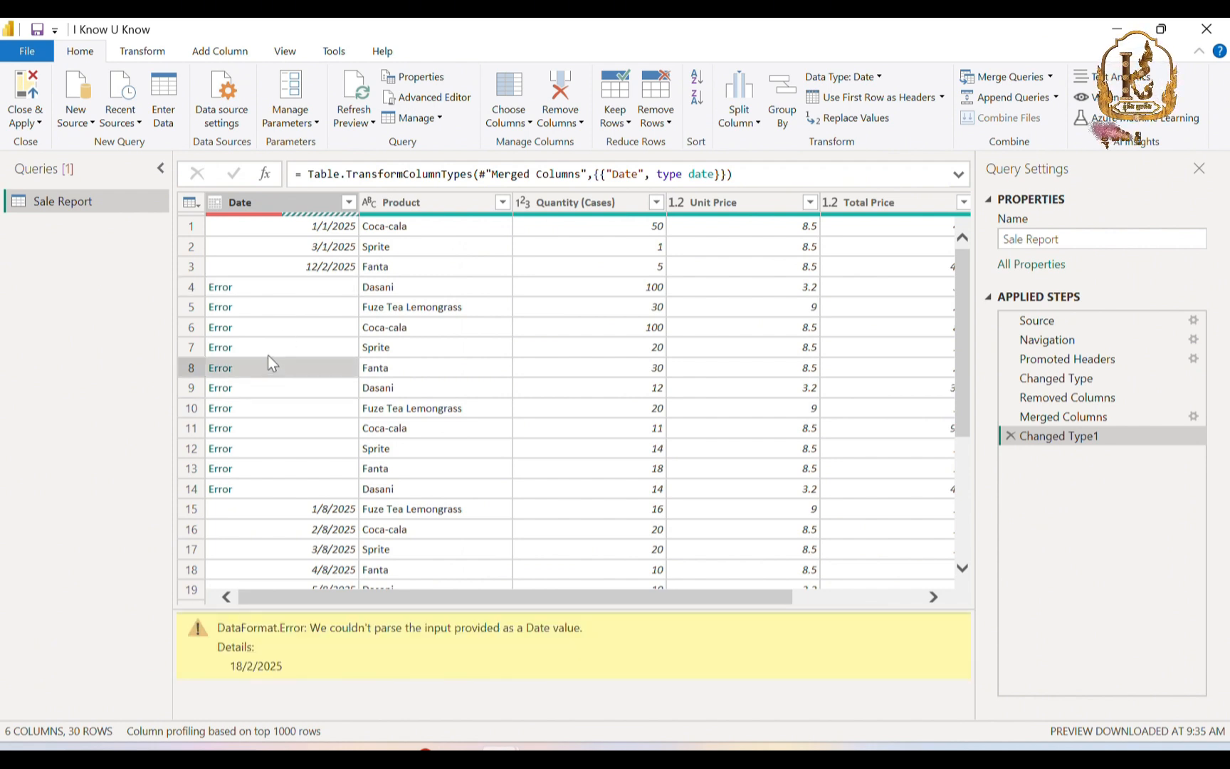
Switch to the main Power BI Desktop window and compare the Day, Month and Year values of Sale Report in table view.
mouse_move(500, 748)
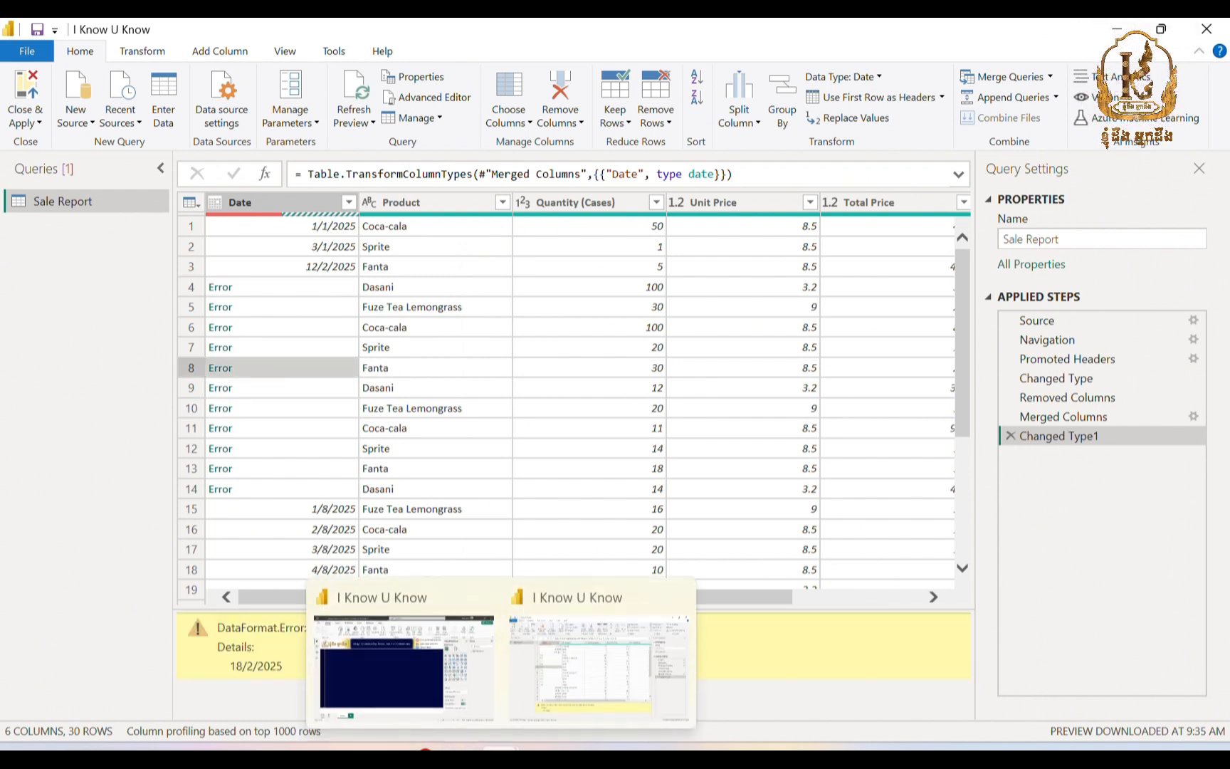
left_click(476, 663)
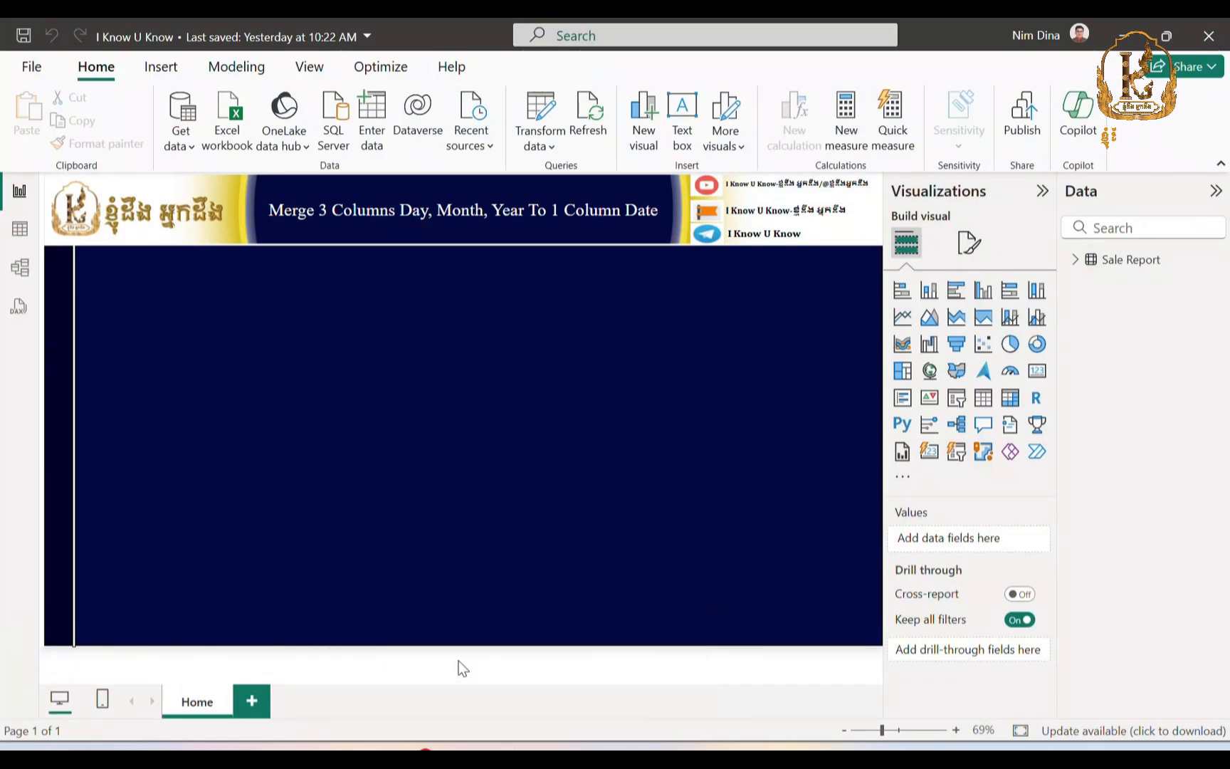
left_click(19, 228)
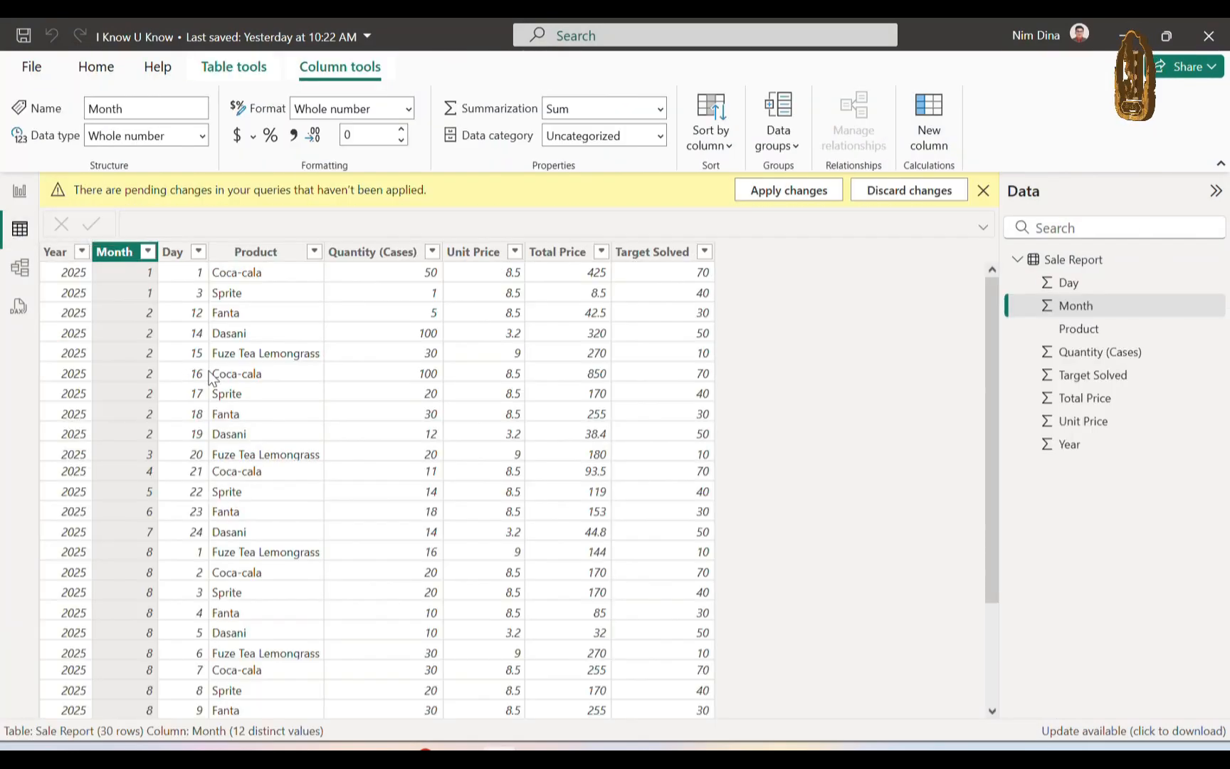
scroll(167, 368, "down", 3)
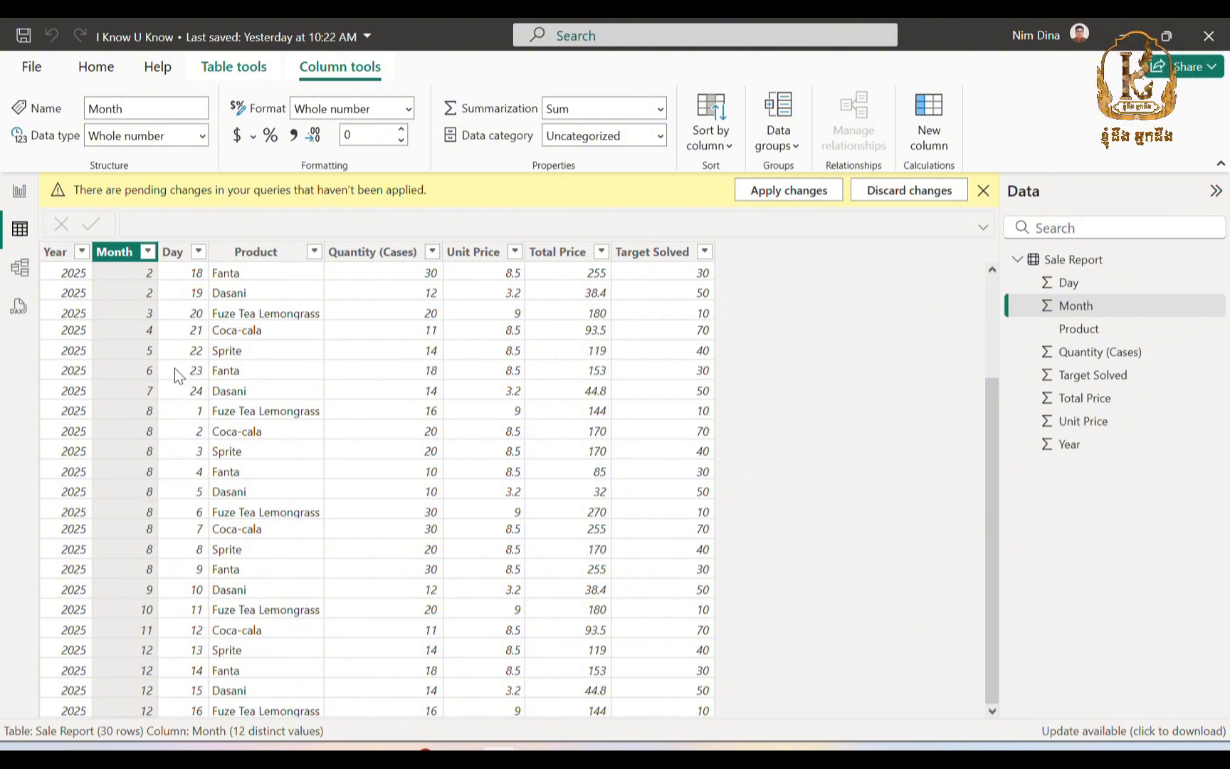
scroll(225, 415, "up", 3)
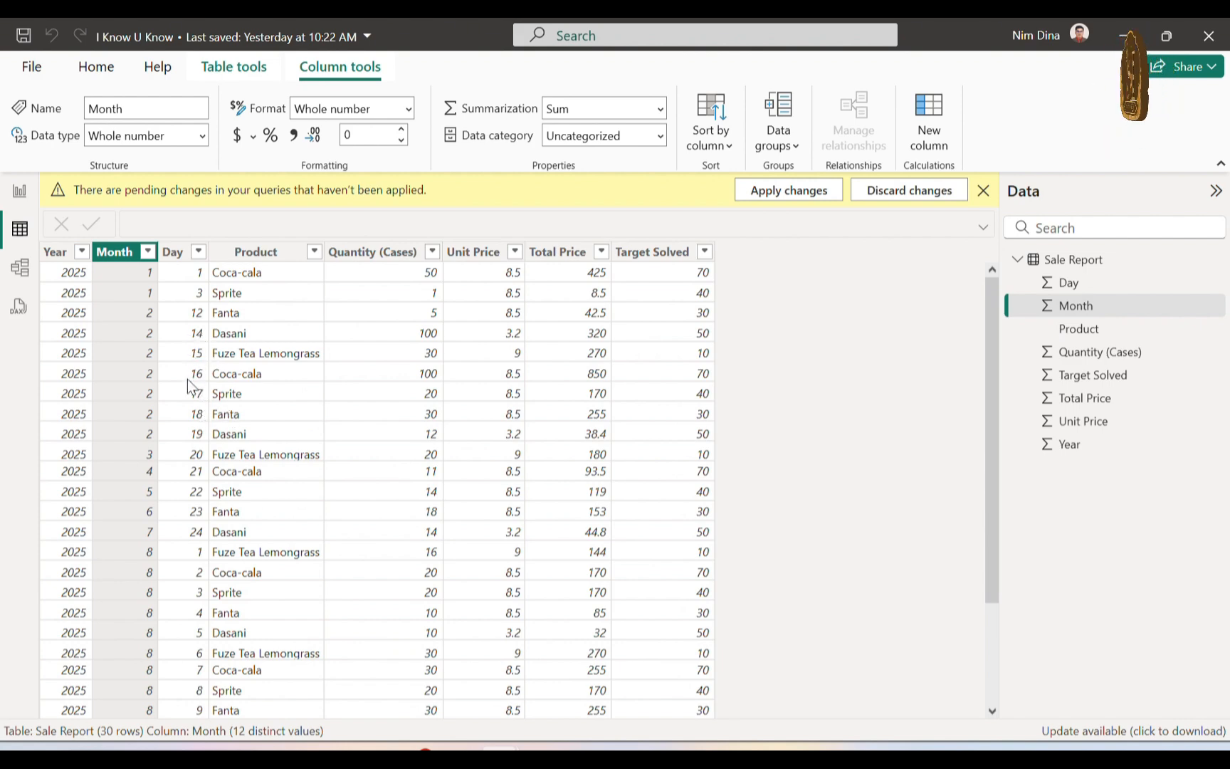
left_click(194, 547)
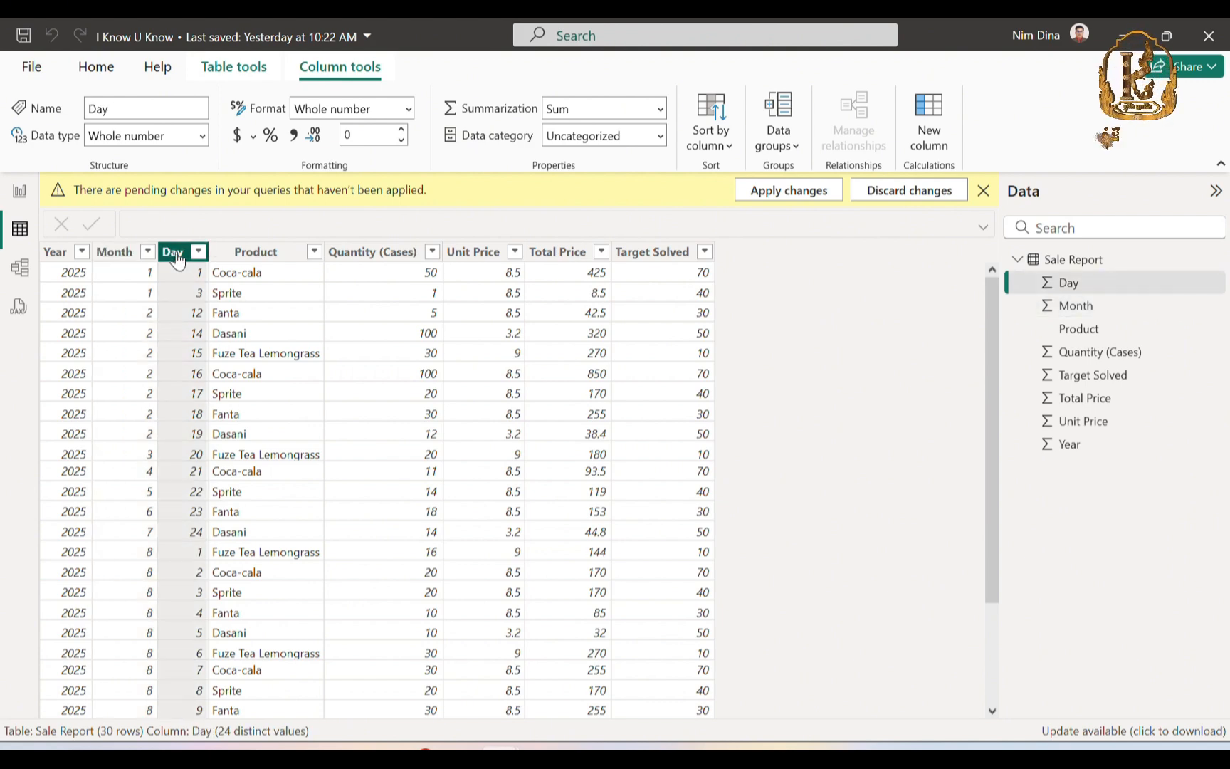
left_click(113, 252)
left_click(170, 258)
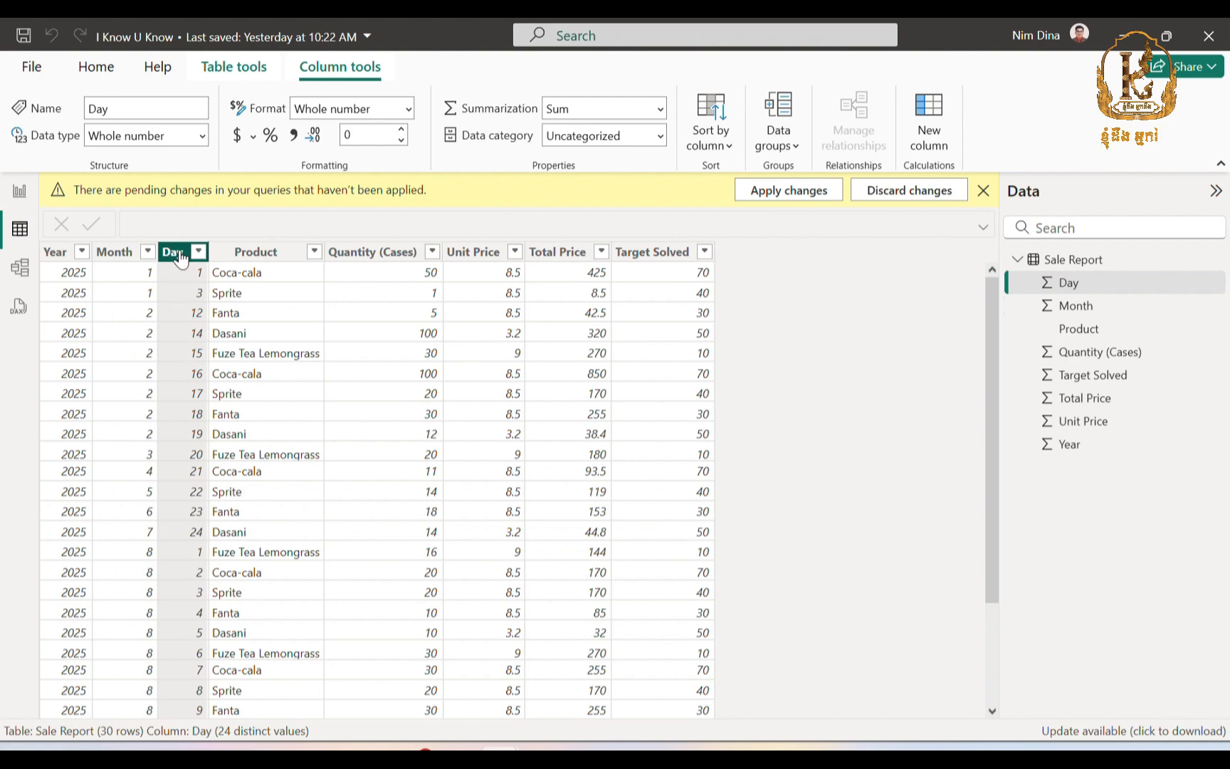
left_click(126, 258)
left_click(171, 253)
left_click(61, 253)
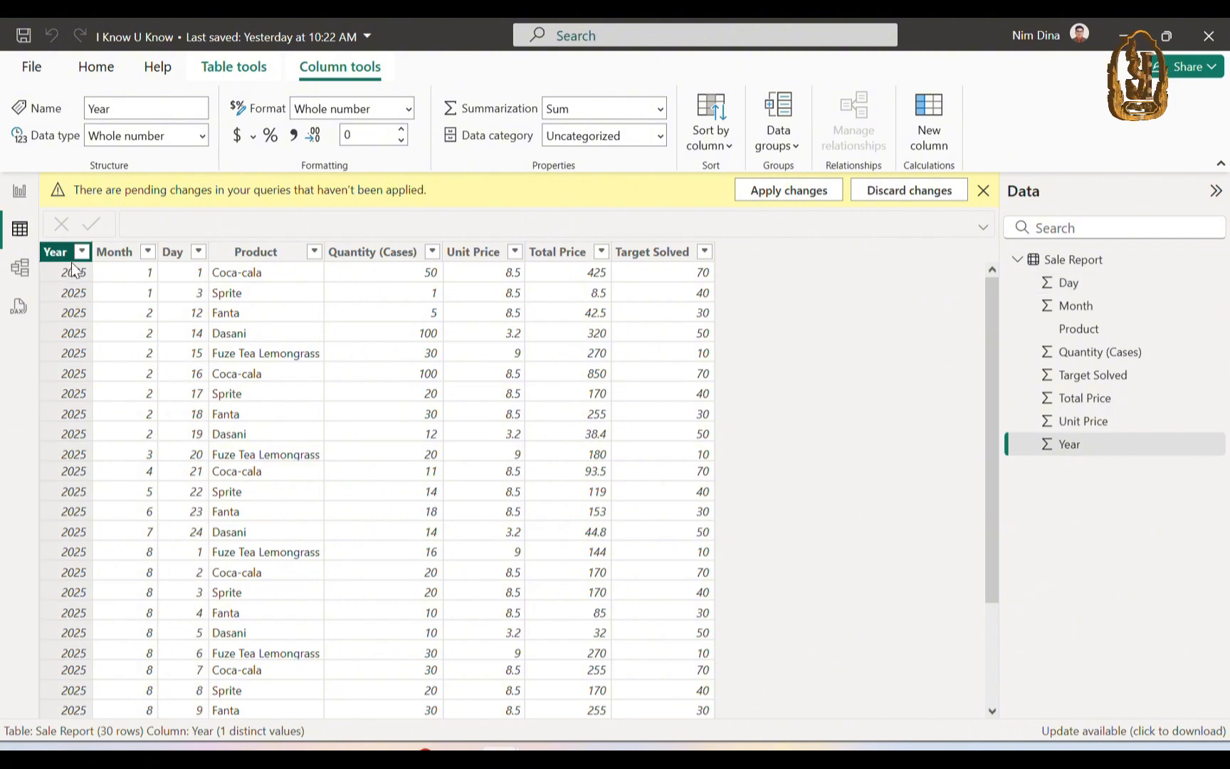
Return to Power Query Editor and delete the date type change and the column merge from the applied steps.
mouse_move(502, 747)
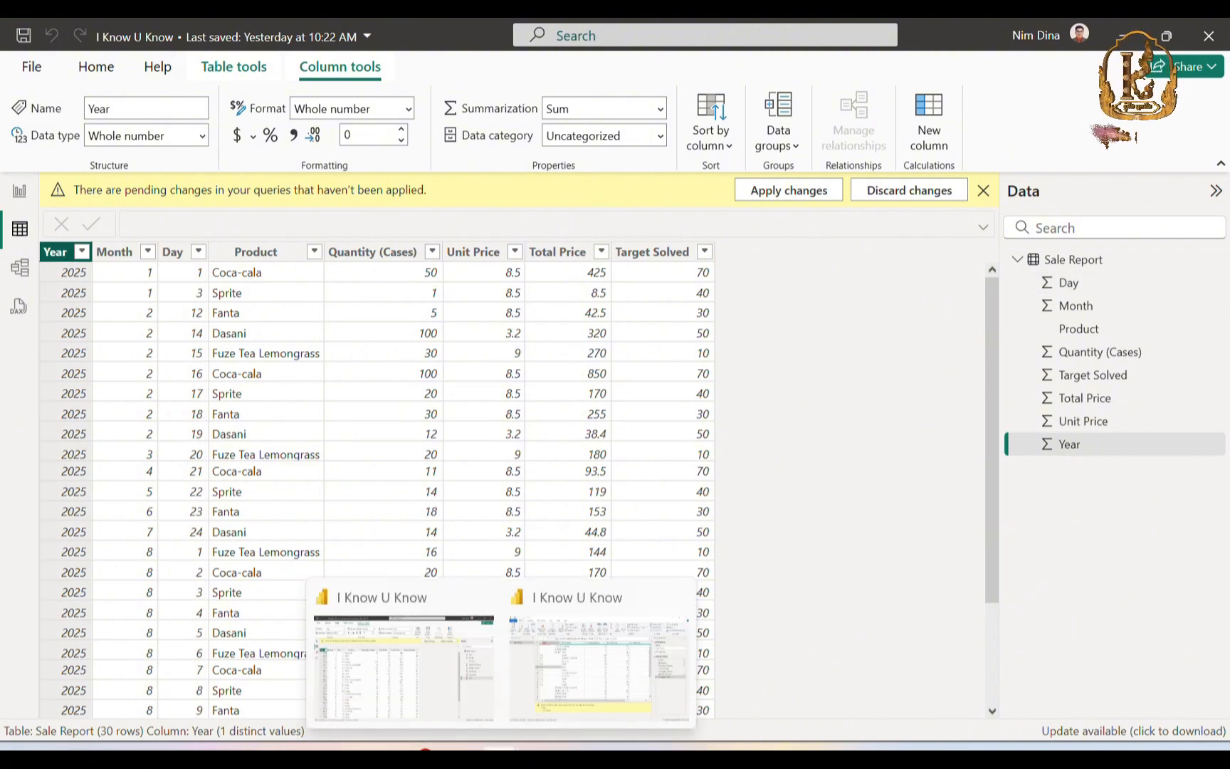
mouse_move(572, 640)
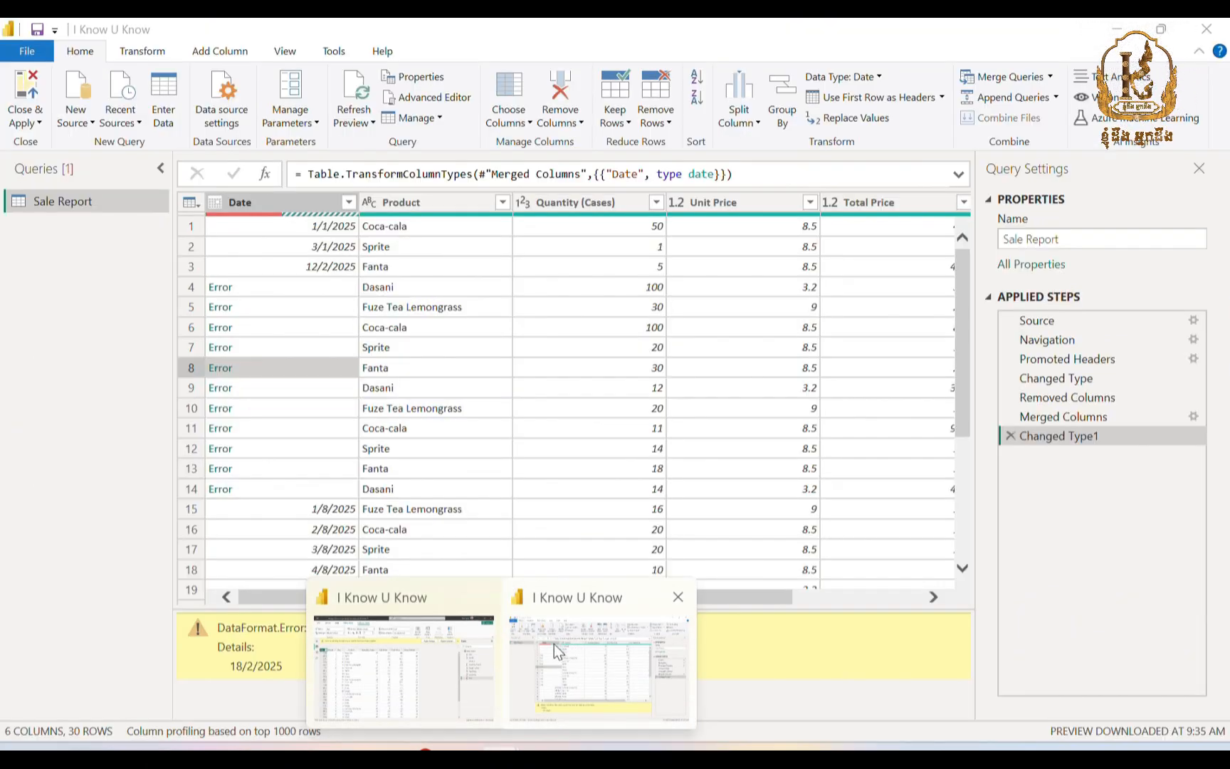
left_click(554, 644)
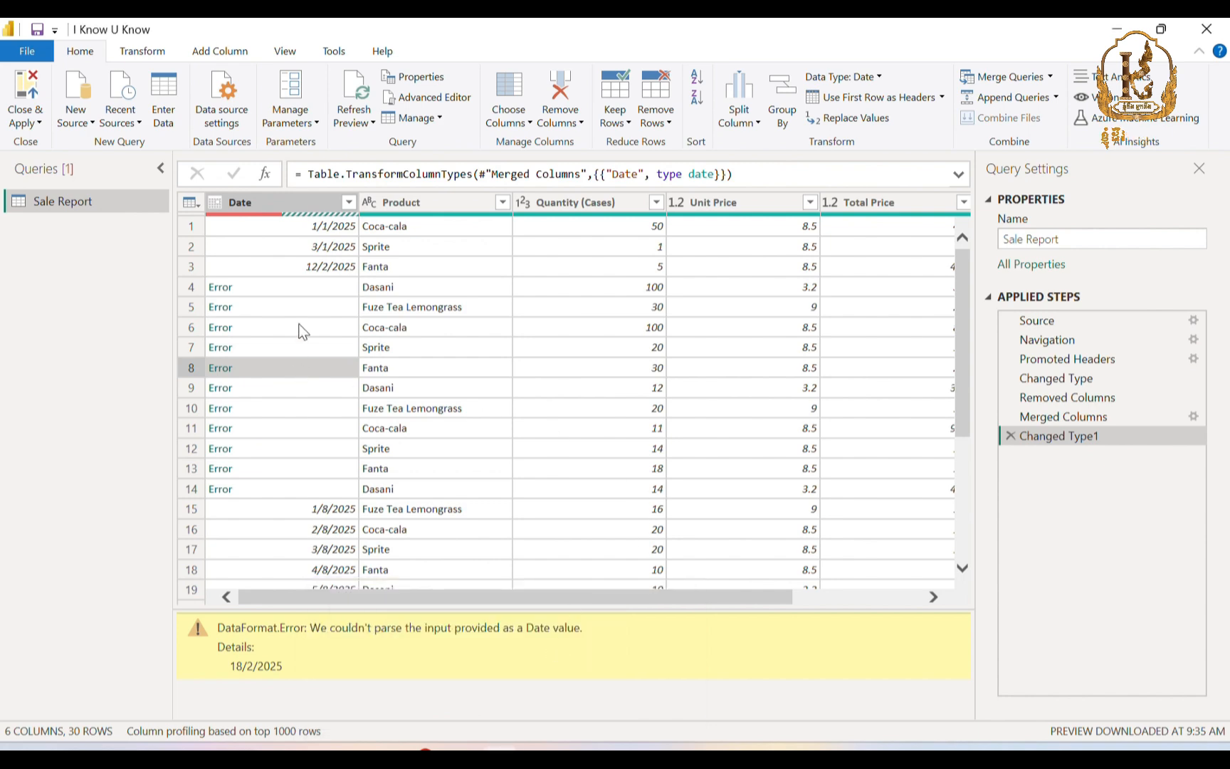
left_click(1012, 435)
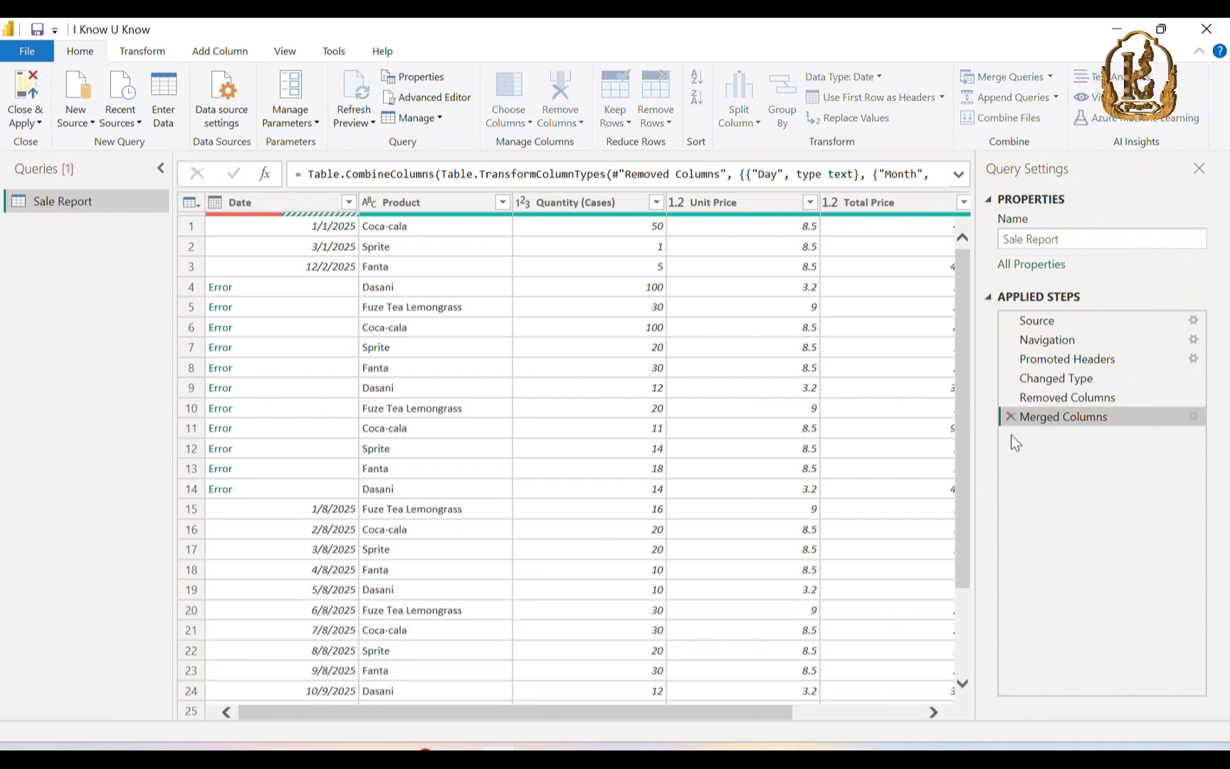
left_click(1012, 413)
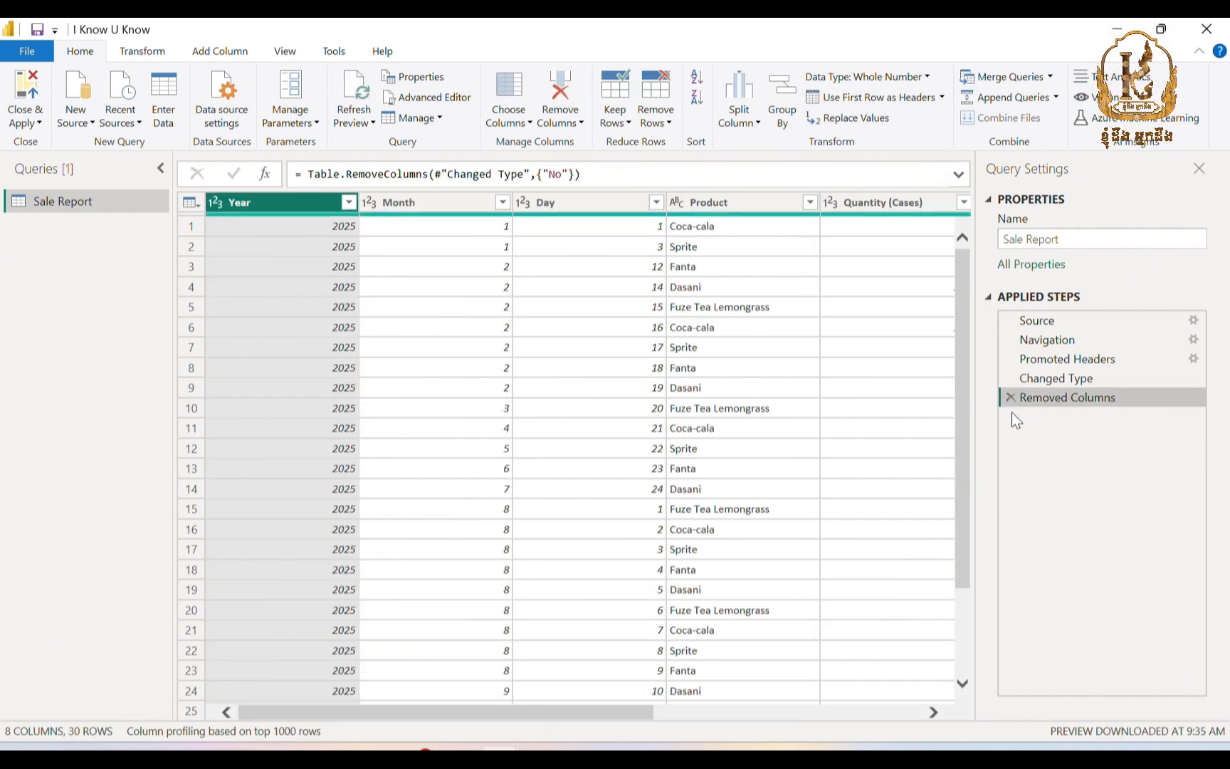
Merge the Month, Day and Year columns, selected in that order, into a column named Date with / as custom separator.
left_click(416, 193)
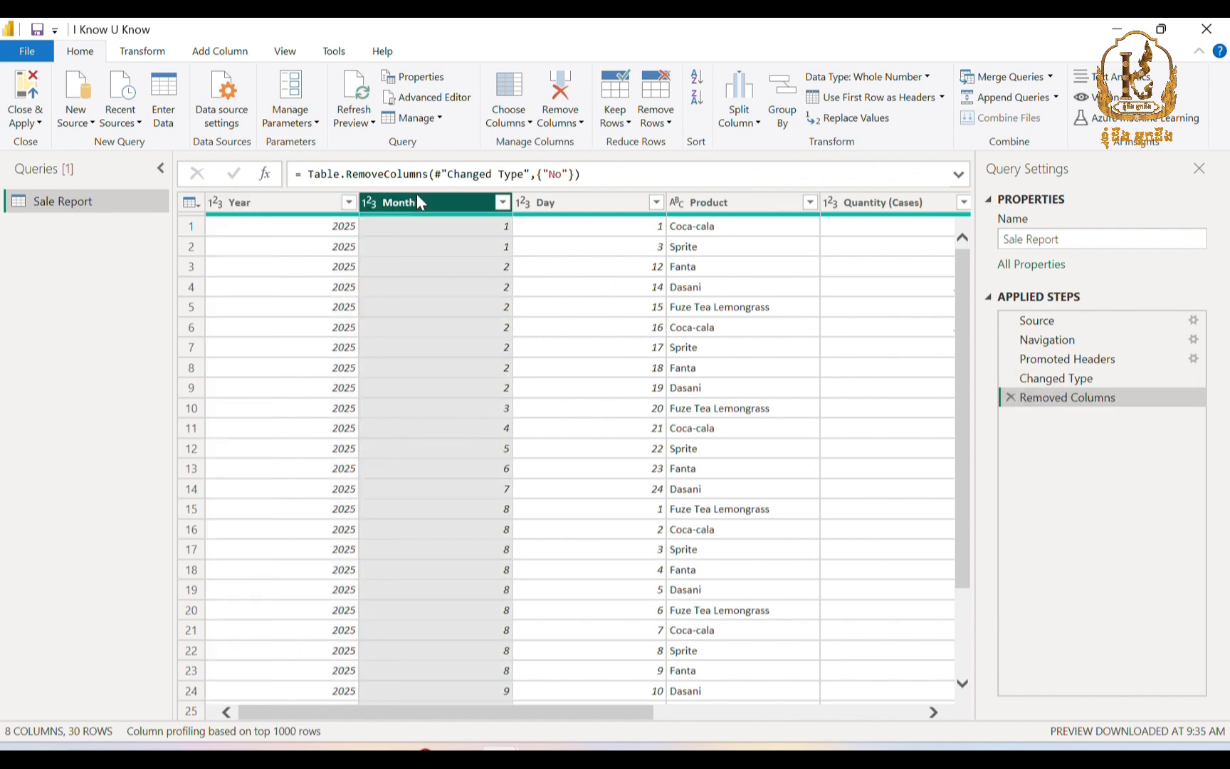
left_click(615, 193)
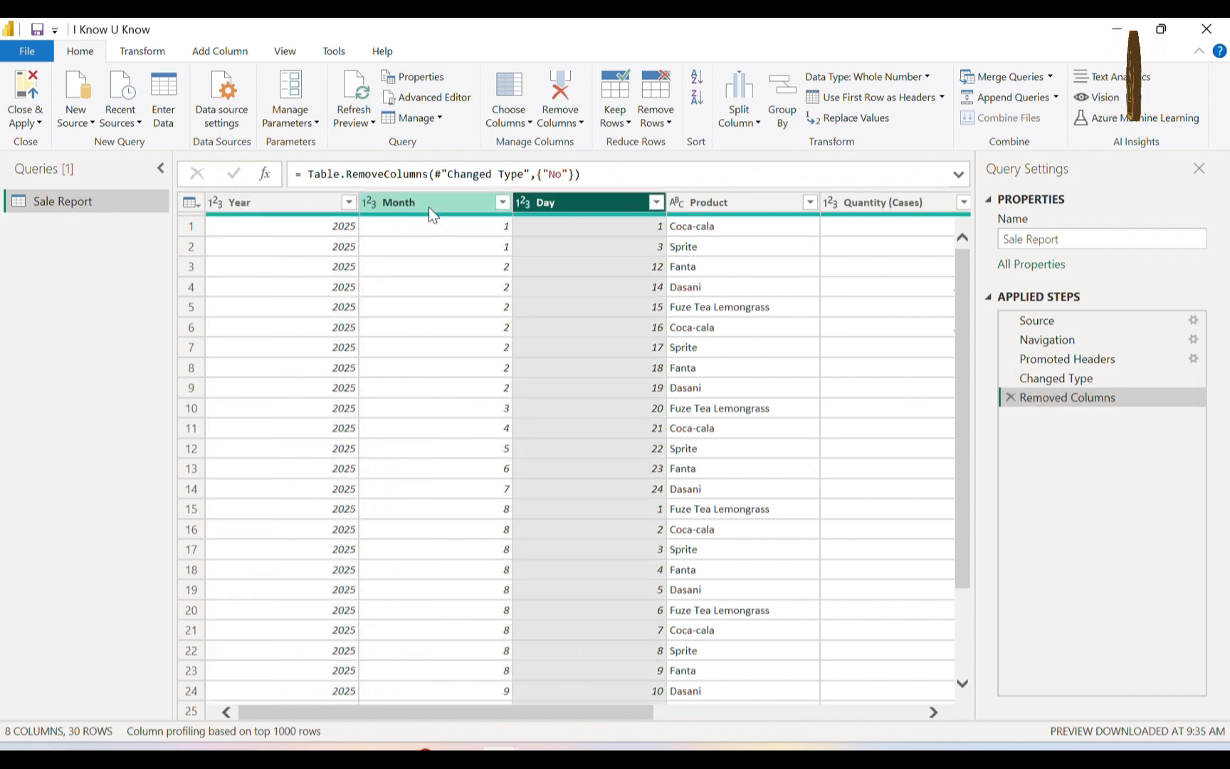
left_click(402, 205)
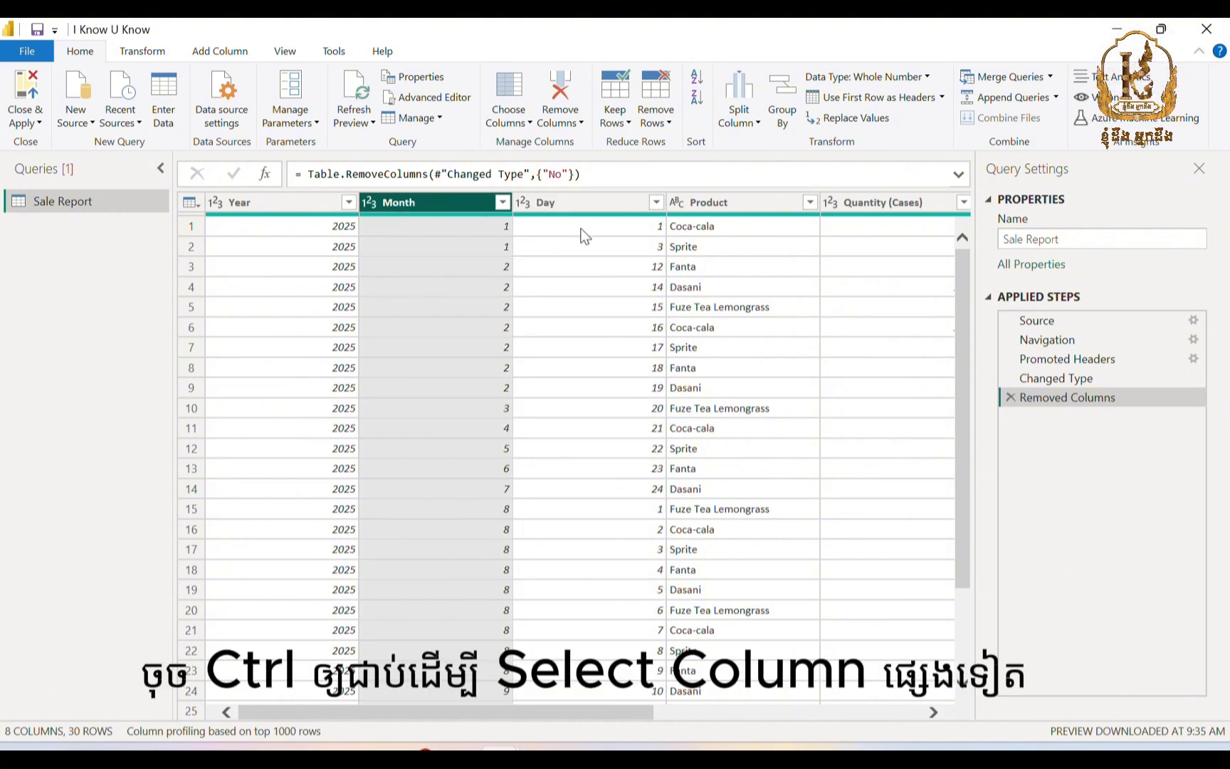
left_click(574, 200, "ctrl")
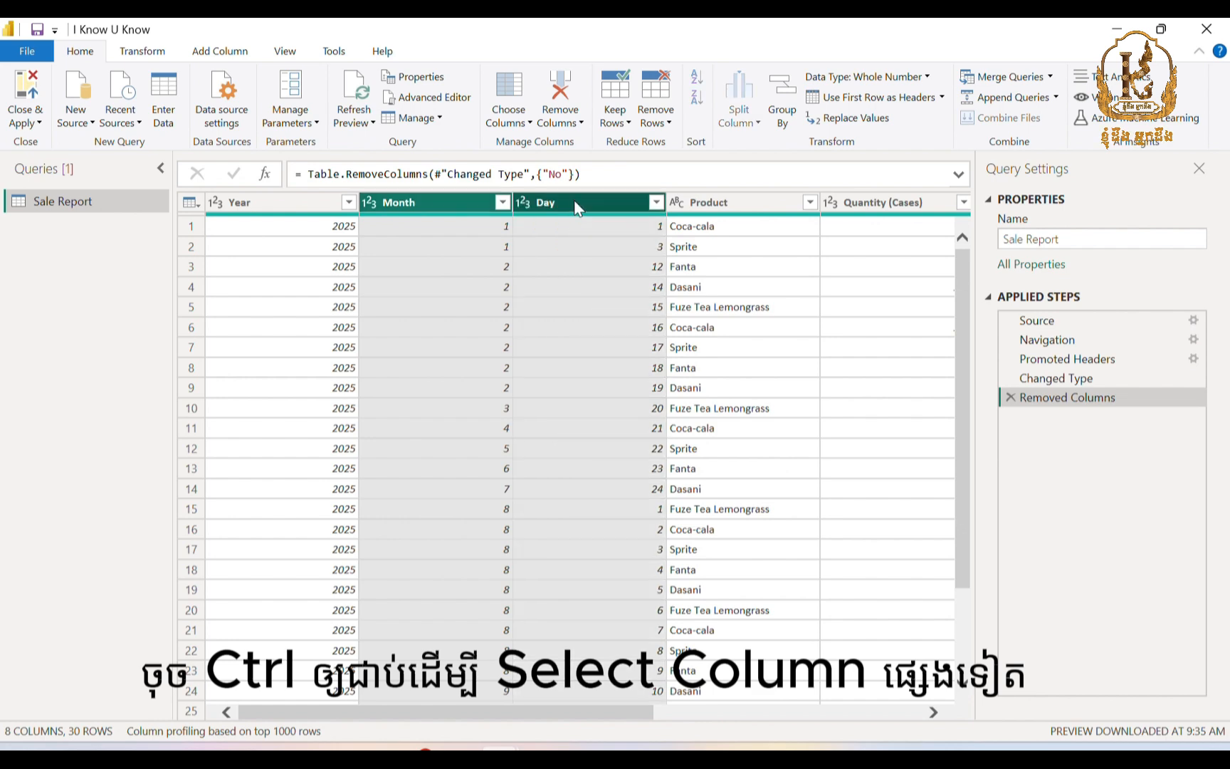
left_click(240, 206, "ctrl")
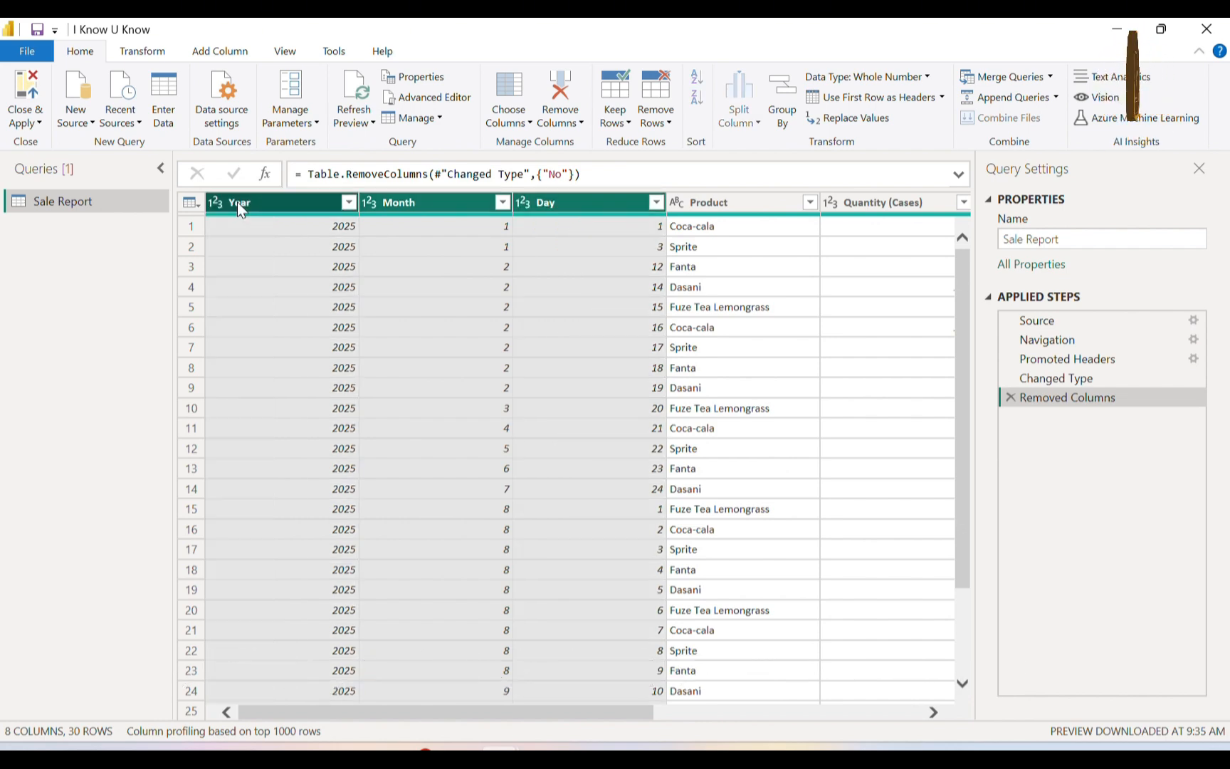
right_click(260, 205)
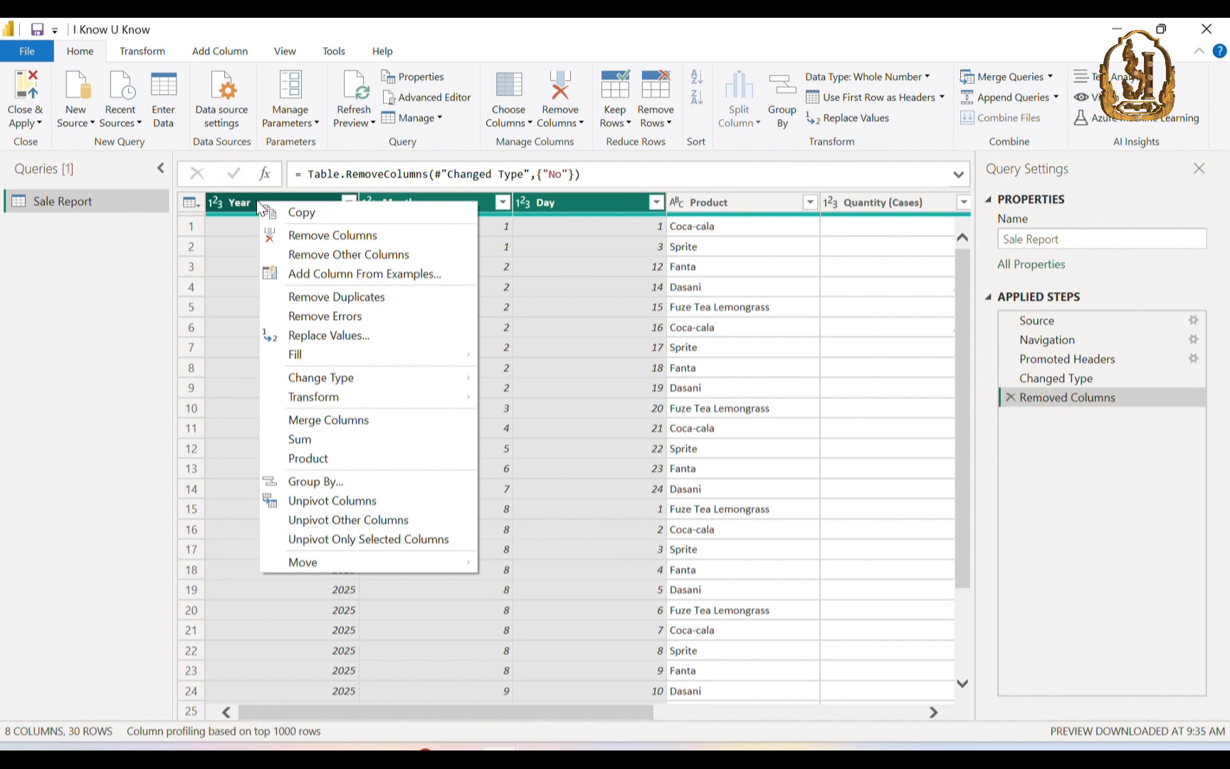
left_click(366, 423)
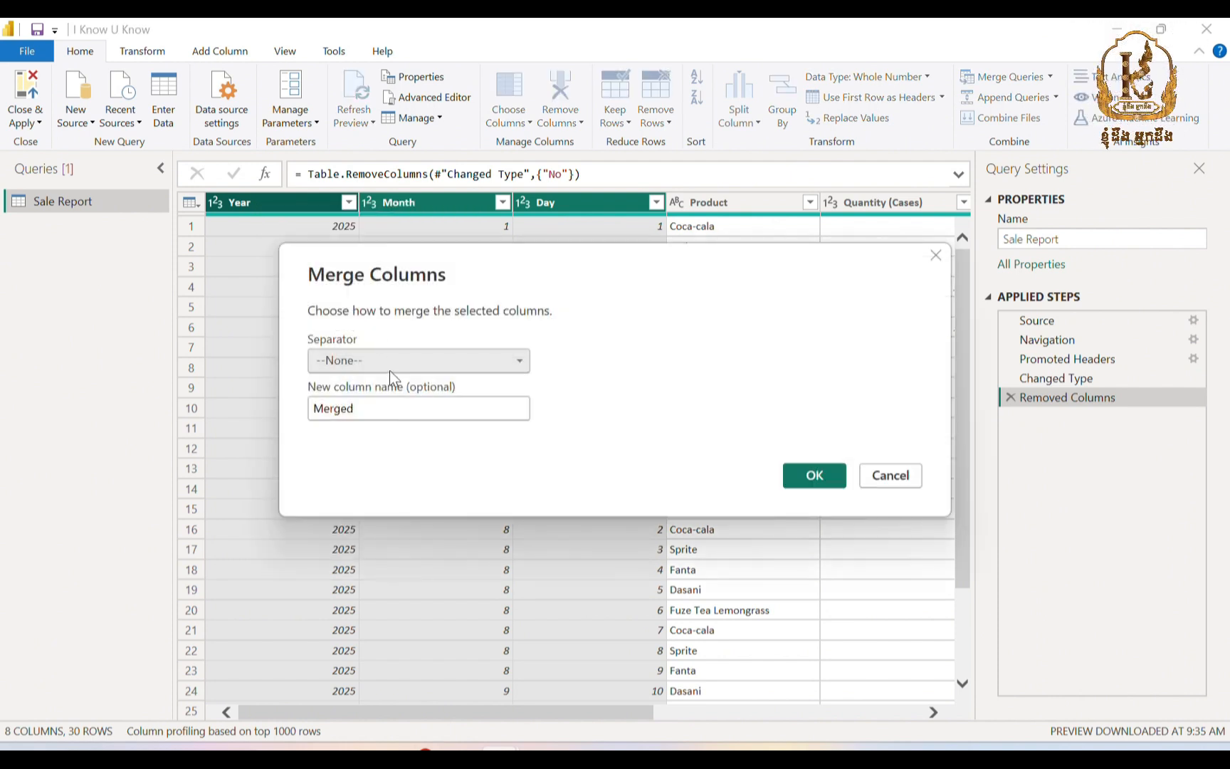
left_click(393, 364)
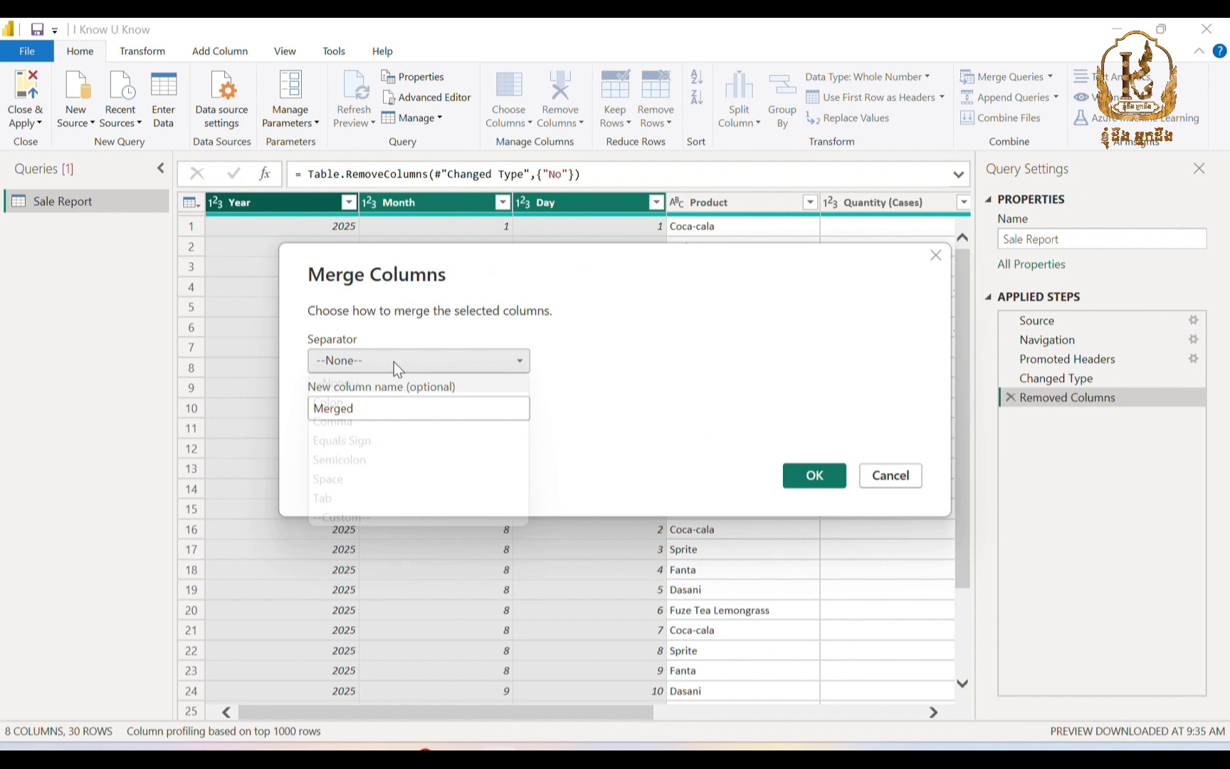
left_click(356, 518)
left_click(368, 393)
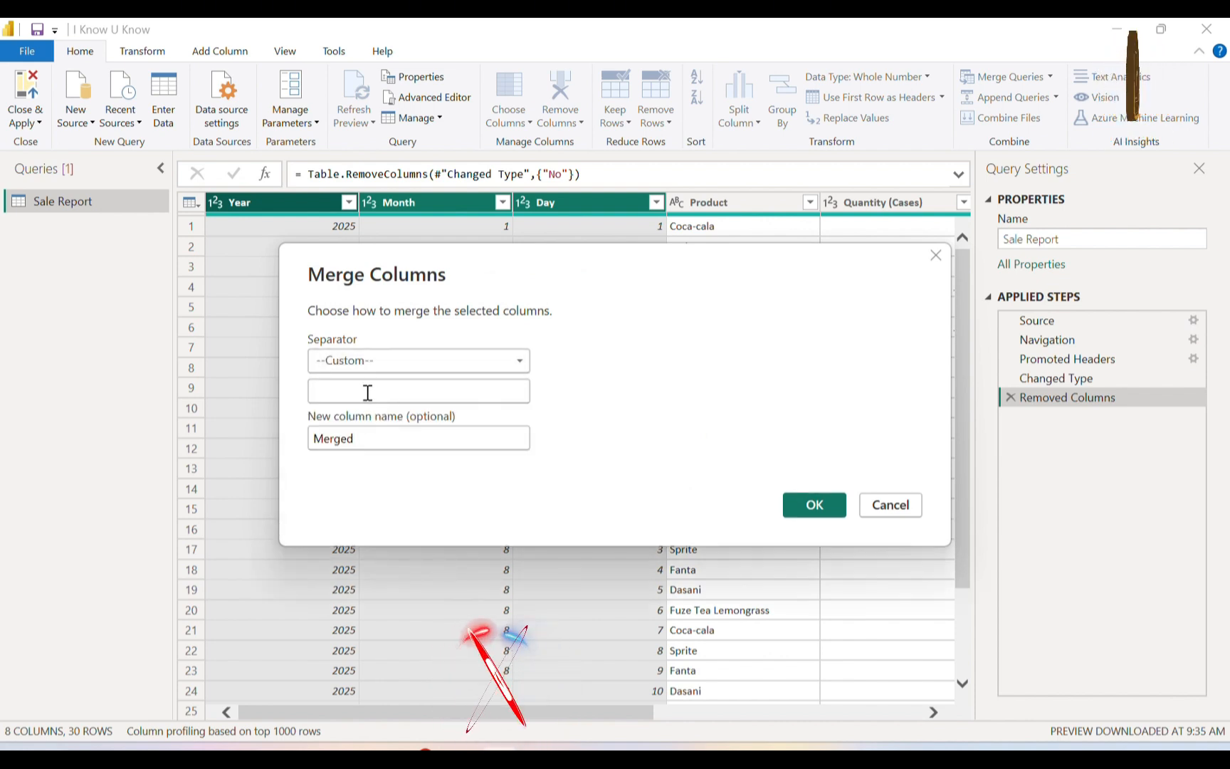
type("/")
left_click_drag(377, 439, 238, 442)
type("Date")
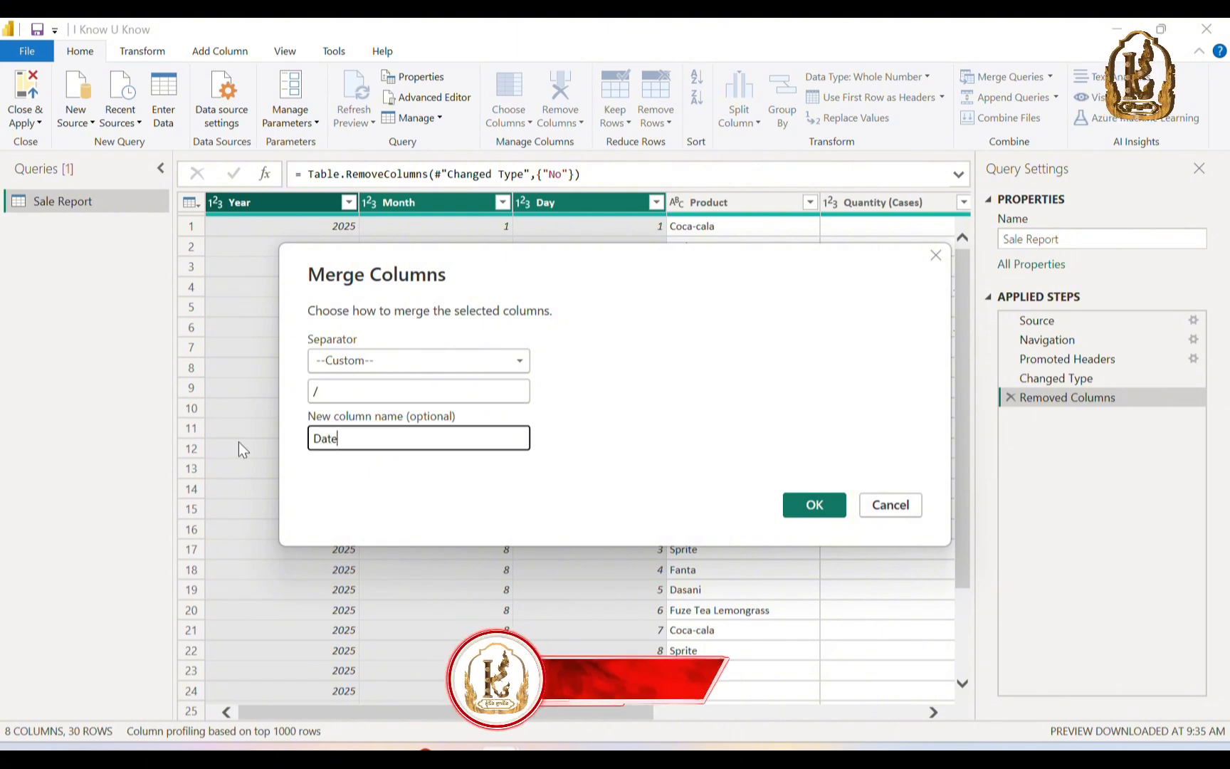
left_click(814, 505)
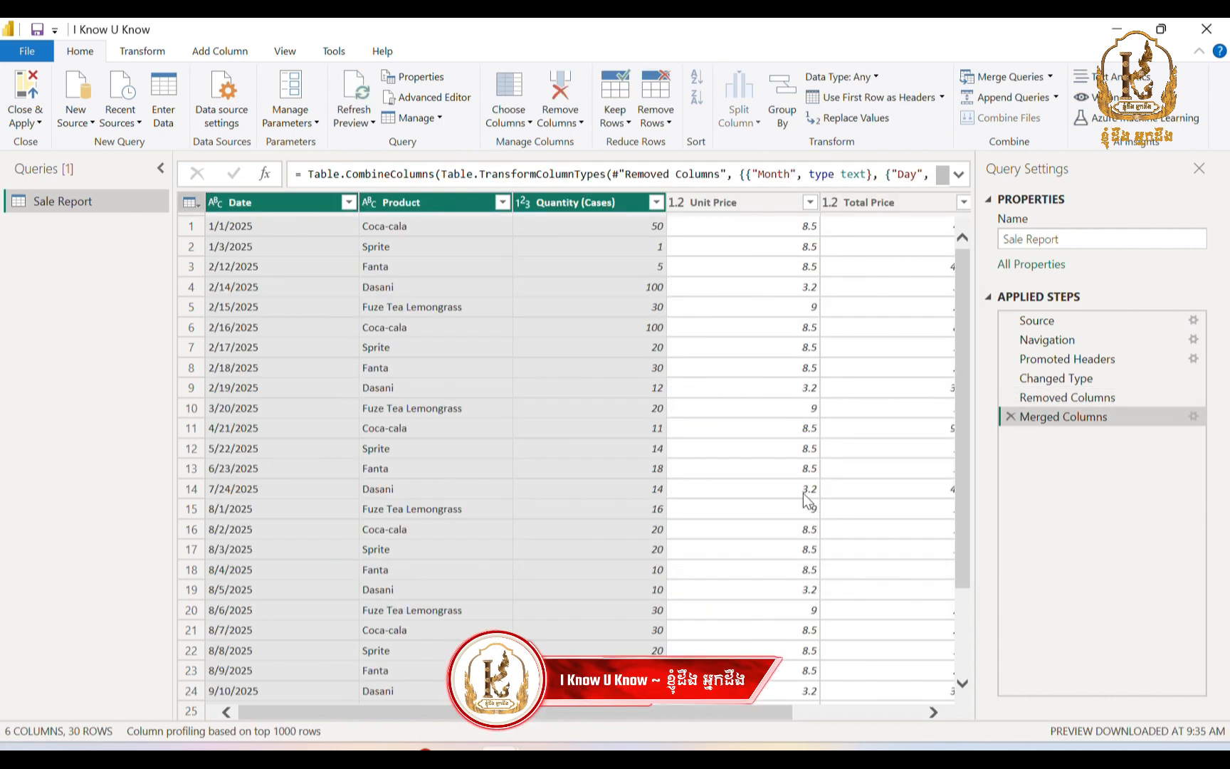
Check the merged values and change the Date column's data type to Date.
scroll(303, 311, "down", 2)
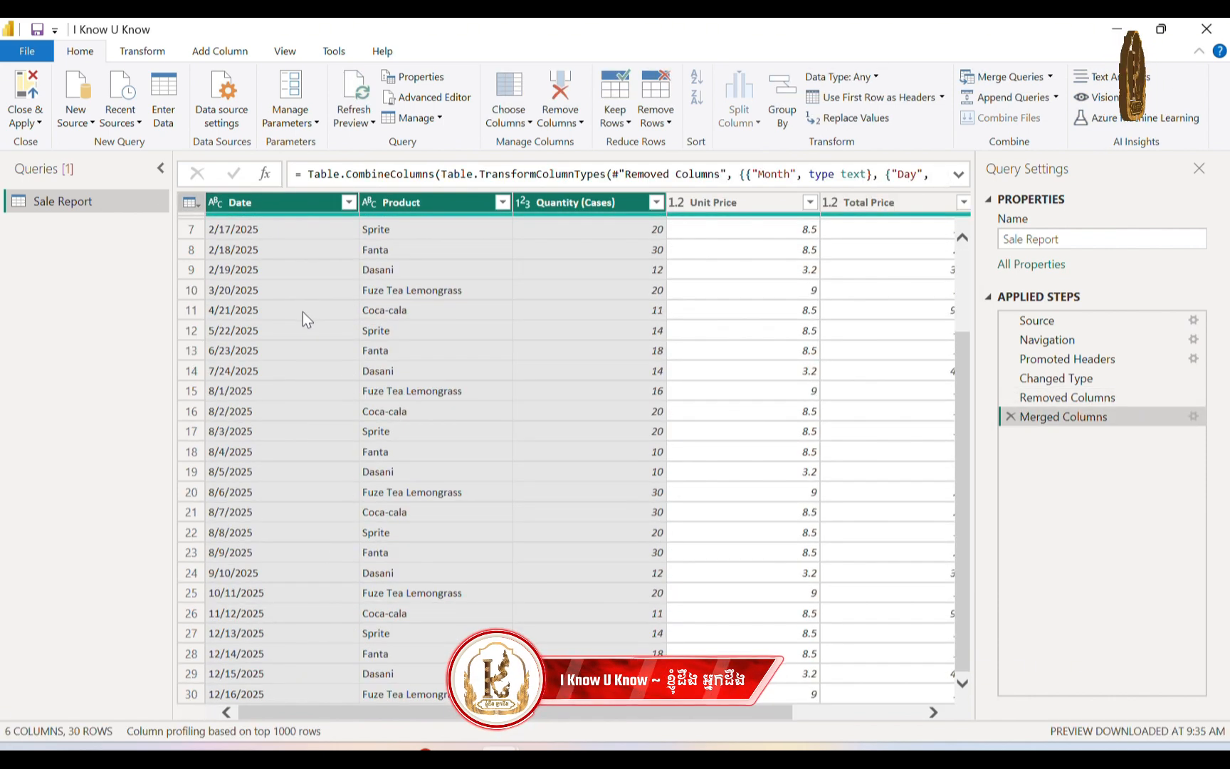
scroll(300, 367, "up", 2)
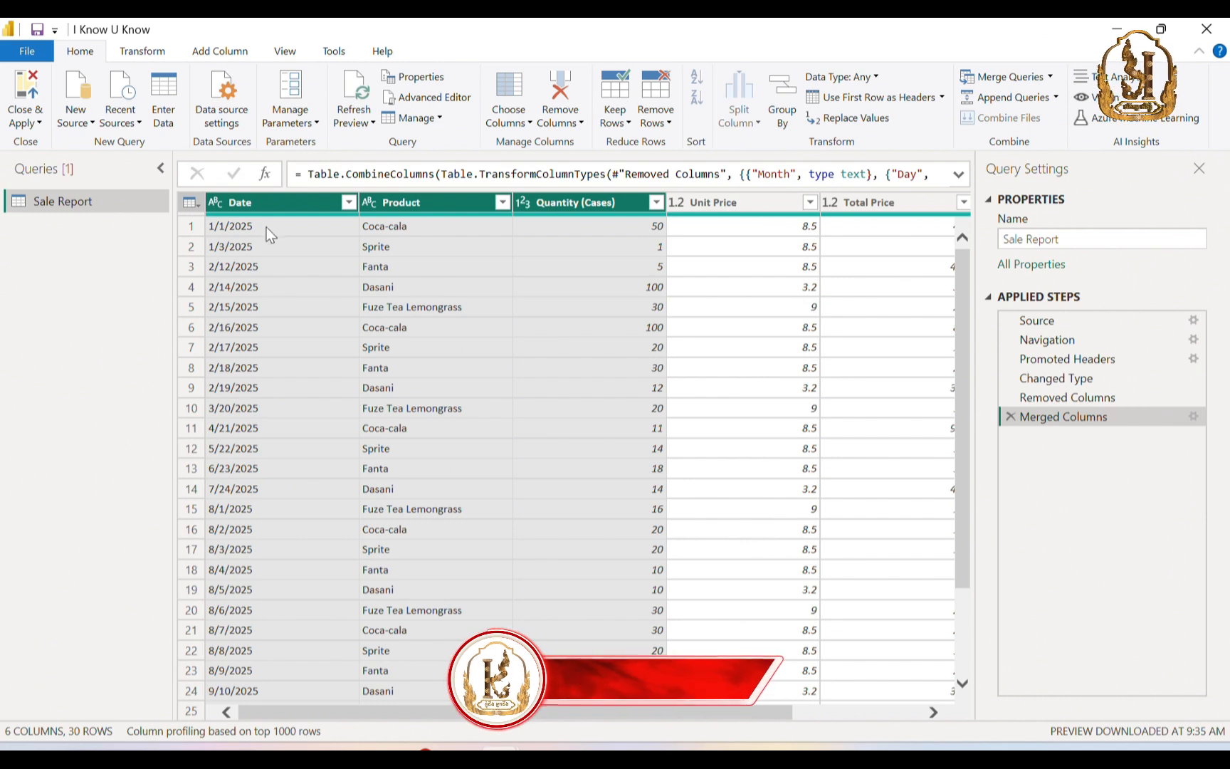
left_click(267, 198)
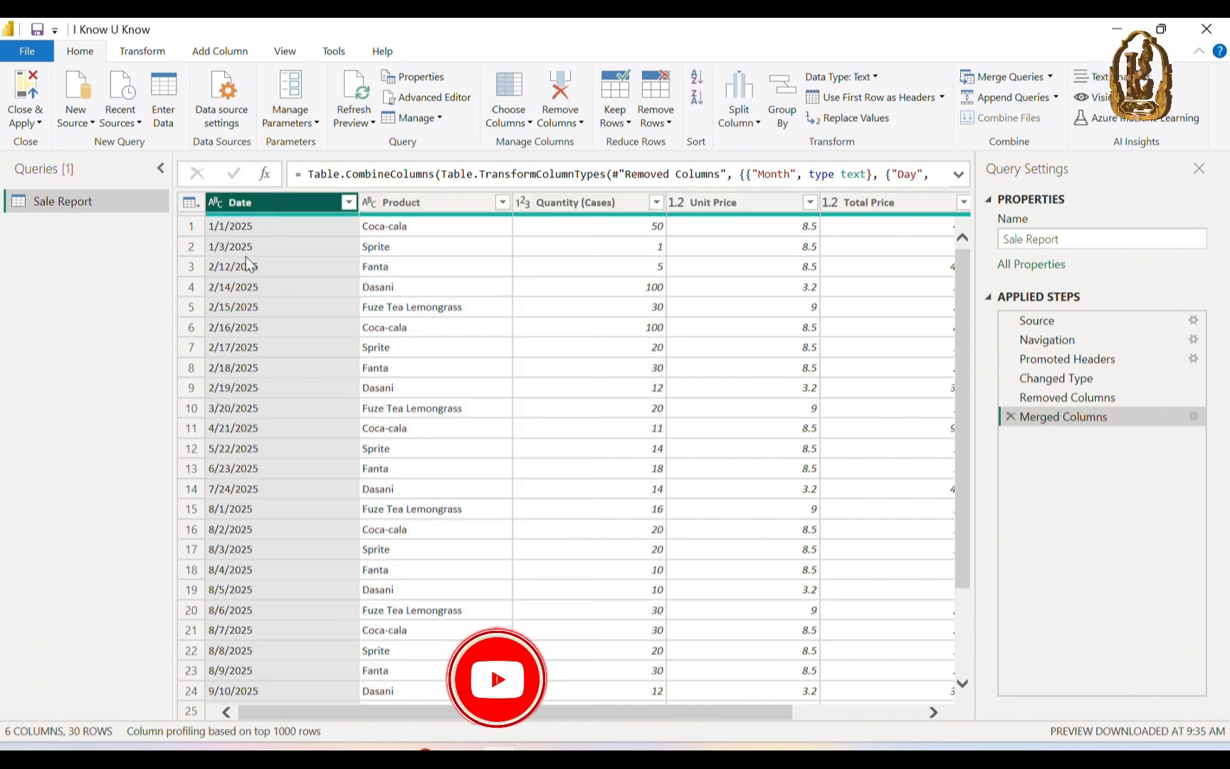
left_click(215, 203)
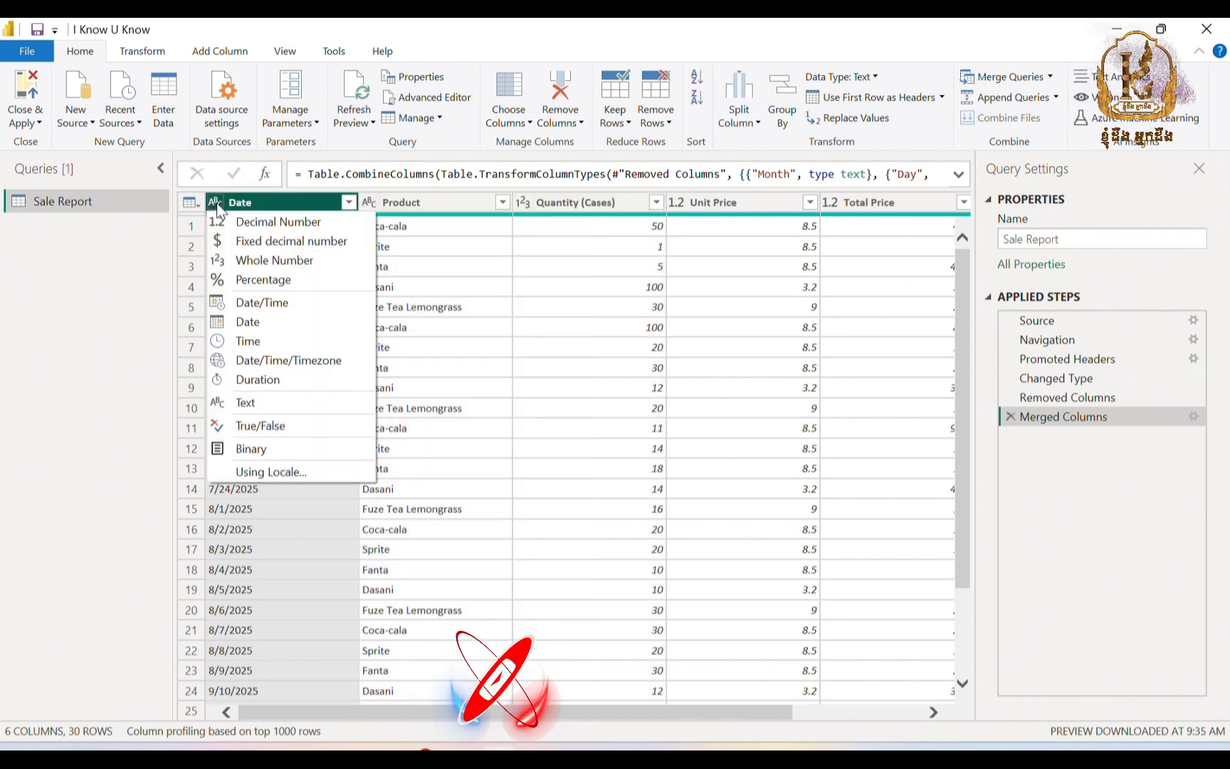
left_click(245, 326)
Examine the converted Date column from the first row to the last for errors.
scroll(253, 228, "down", 2)
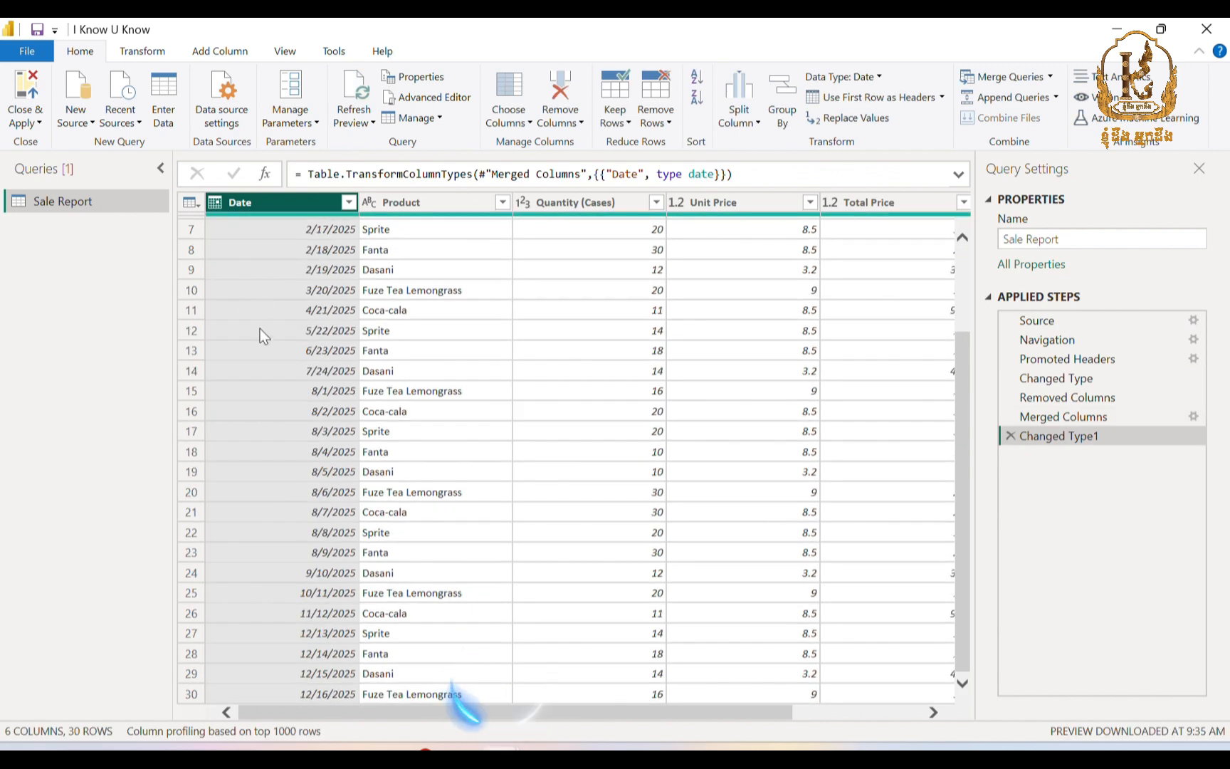
scroll(234, 392, "up", 2)
scroll(261, 266, "down", 3)
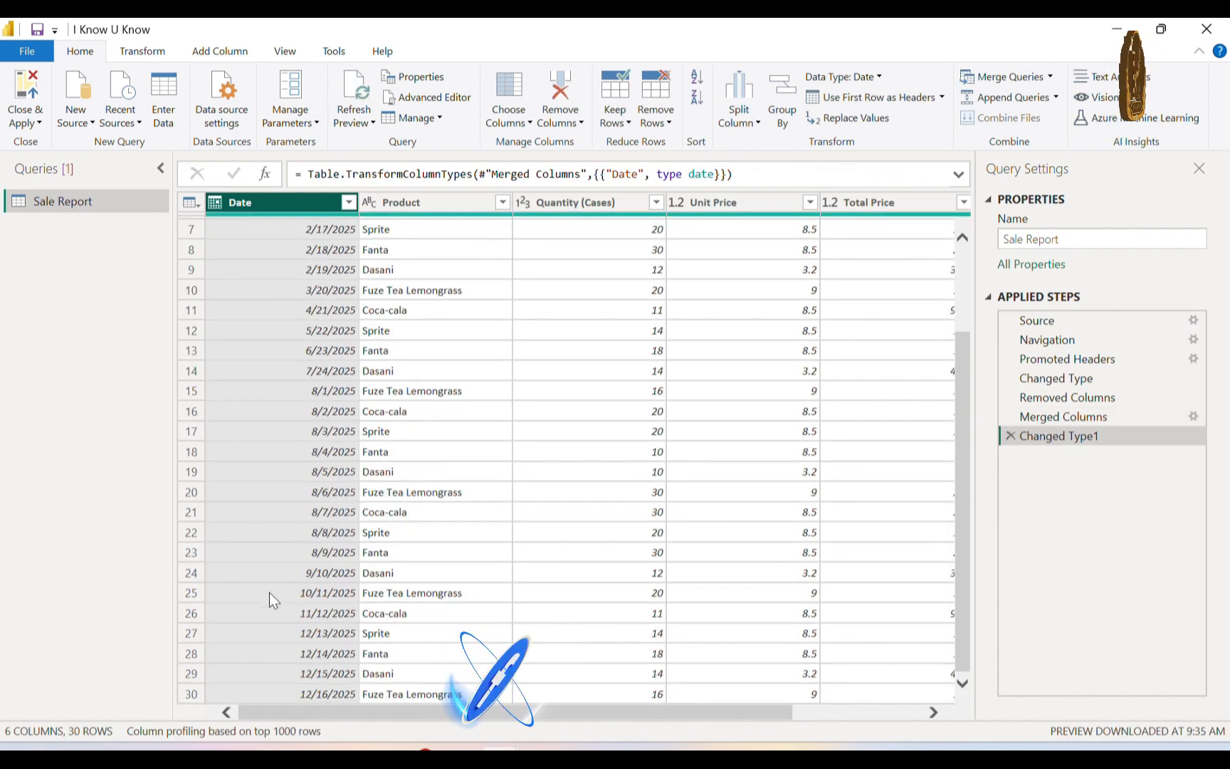
scroll(288, 349, "up", 3)
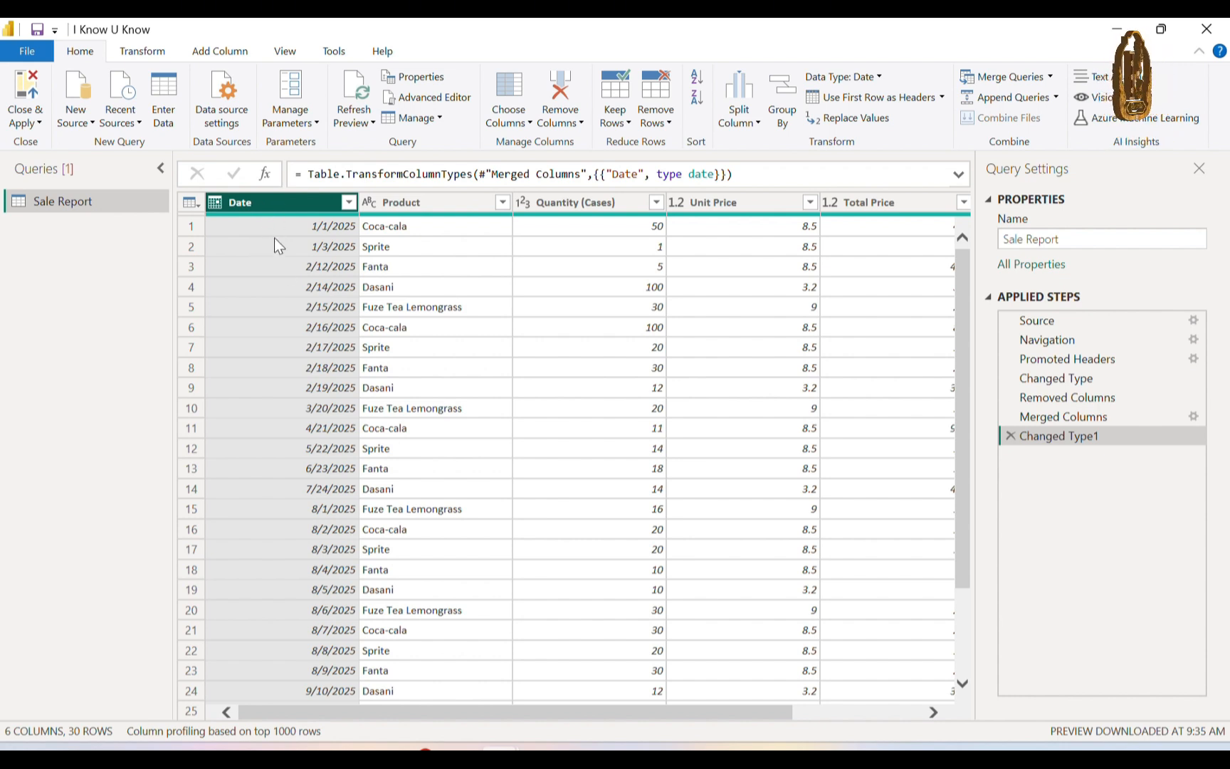
scroll(317, 367, "down", 2)
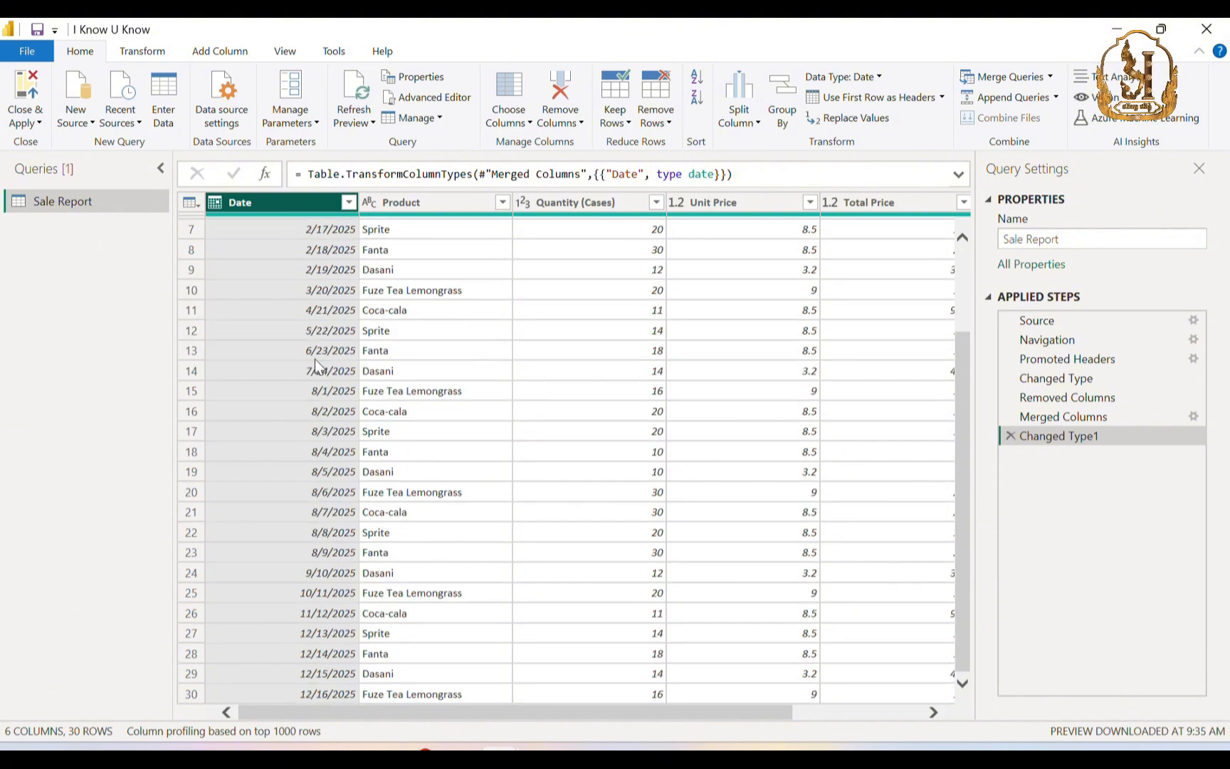
scroll(316, 367, "up", 2)
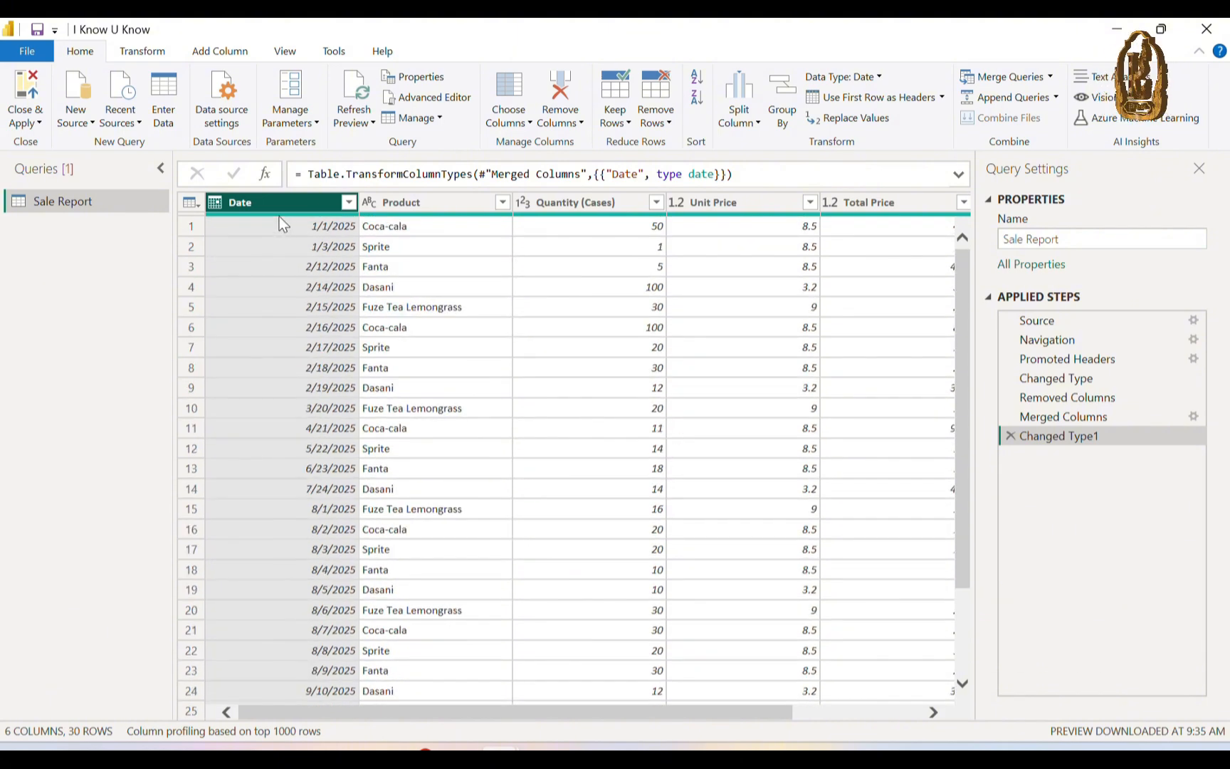
scroll(250, 269, "down", 2)
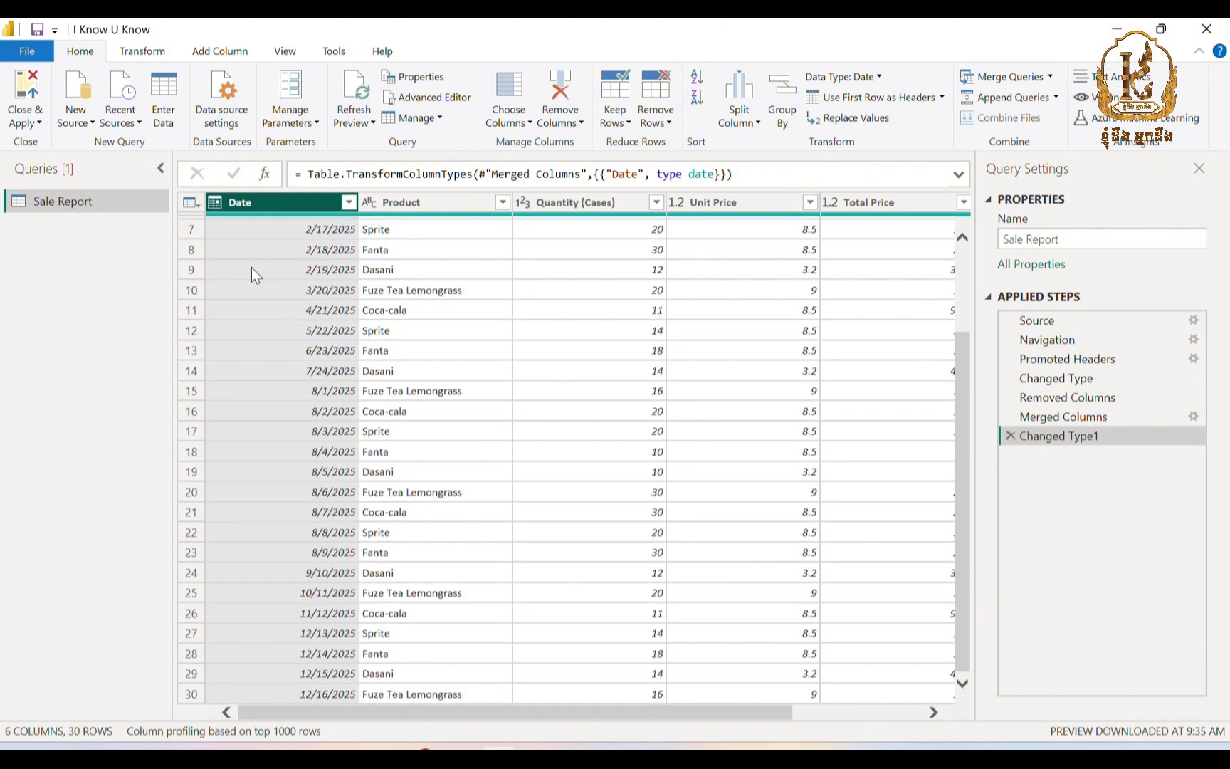
scroll(252, 269, "up", 2)
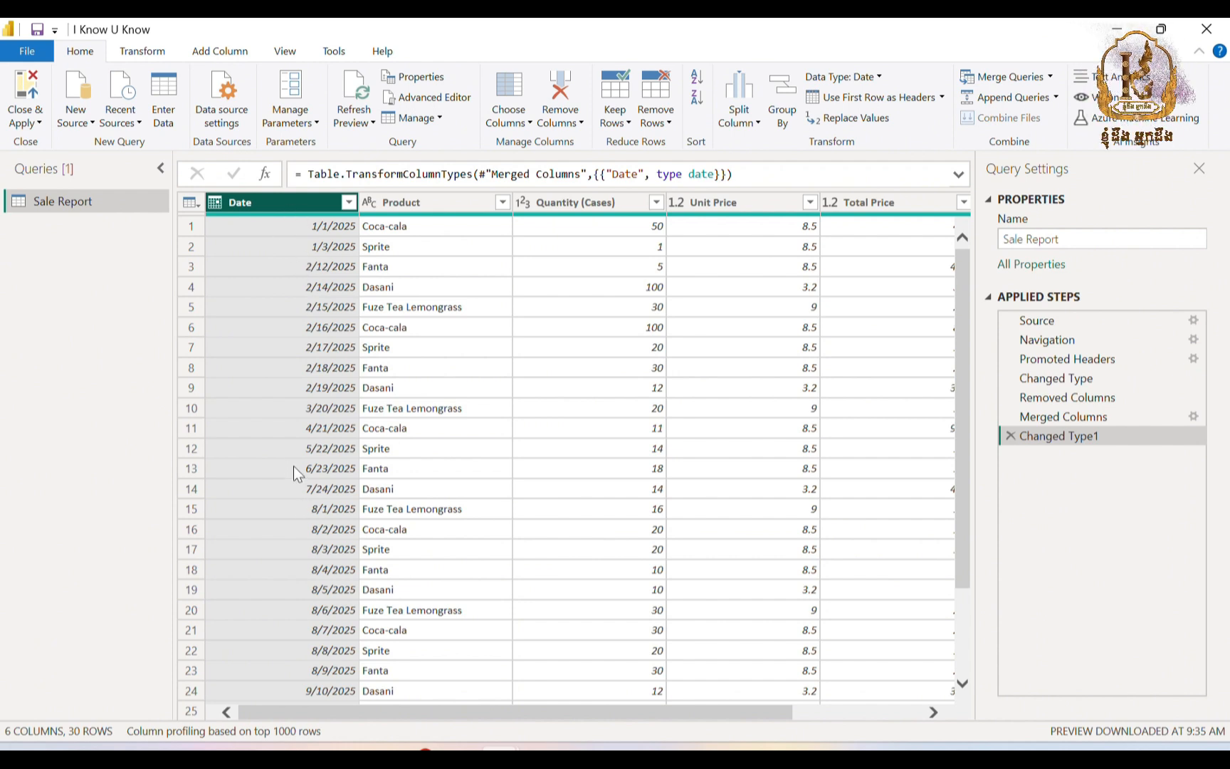
scroll(289, 356, "down", 2)
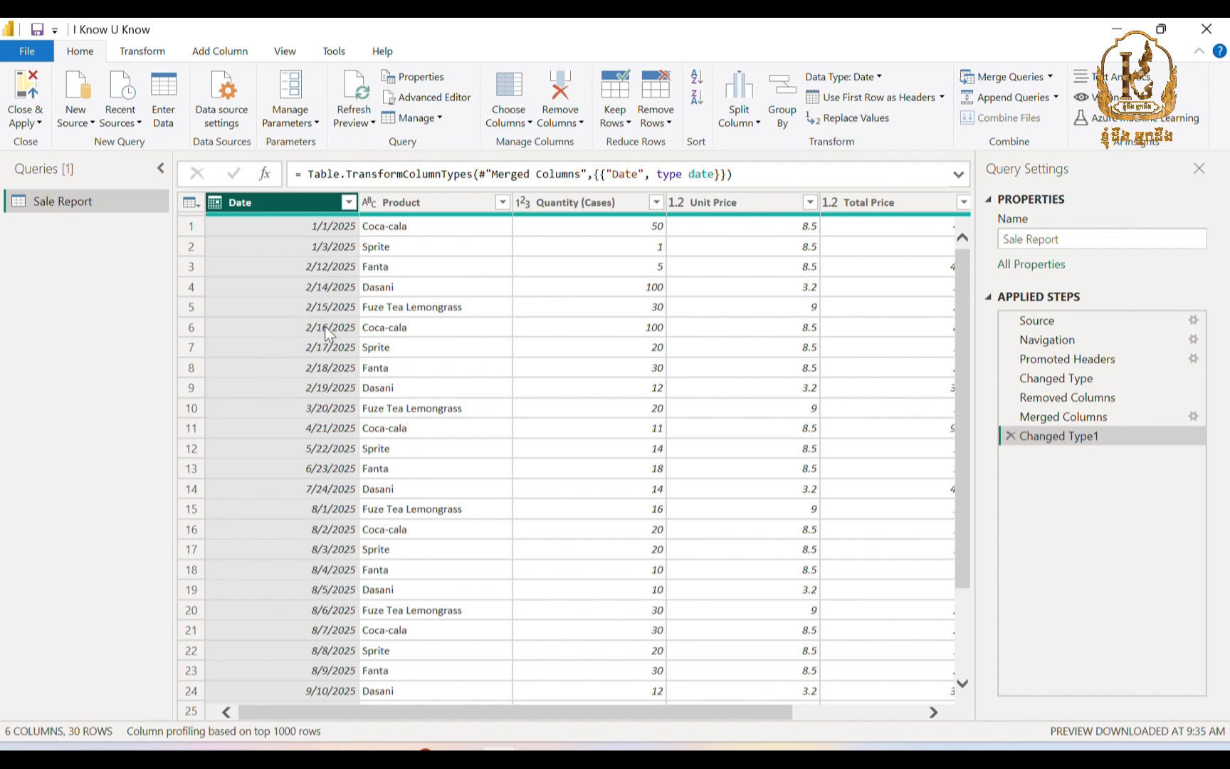
scroll(277, 412, "up", 2)
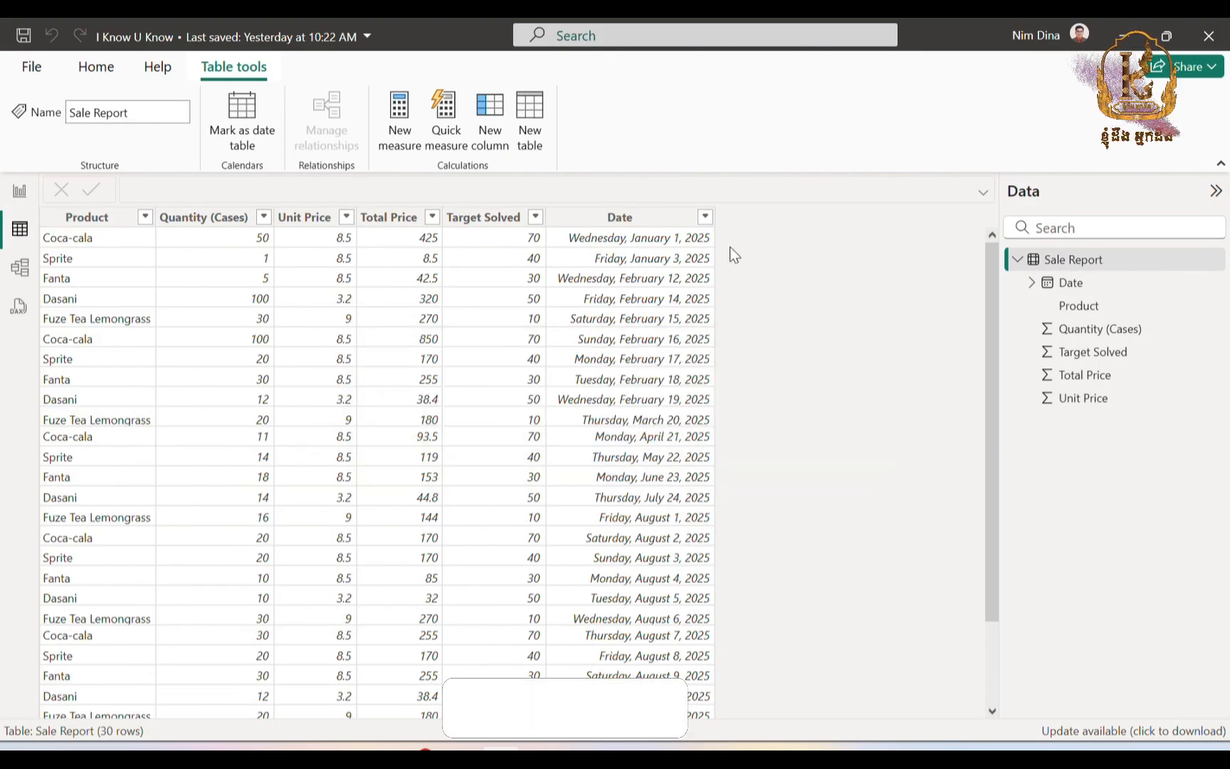
Set the display format of Sale Report's Date column to dd/mmm/yyyy in table view.
left_click(637, 218)
scroll(634, 393, "down", 2)
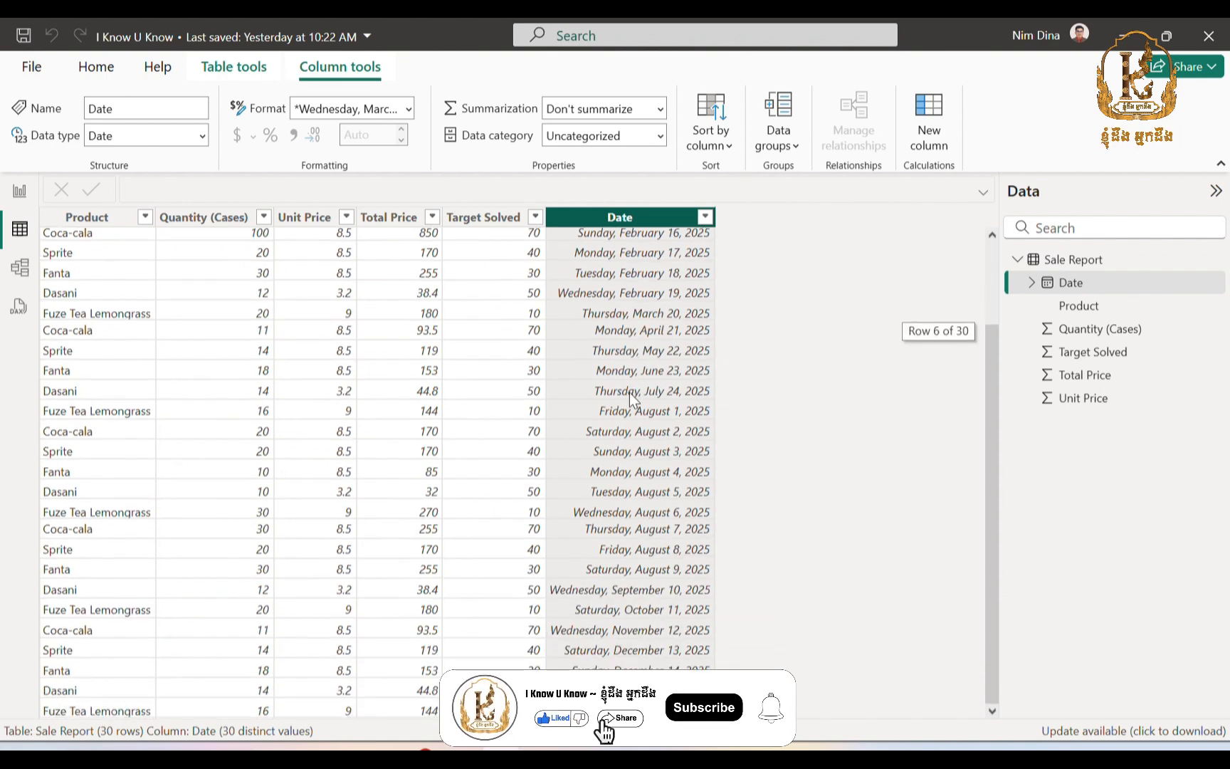
scroll(630, 390, "up", 2)
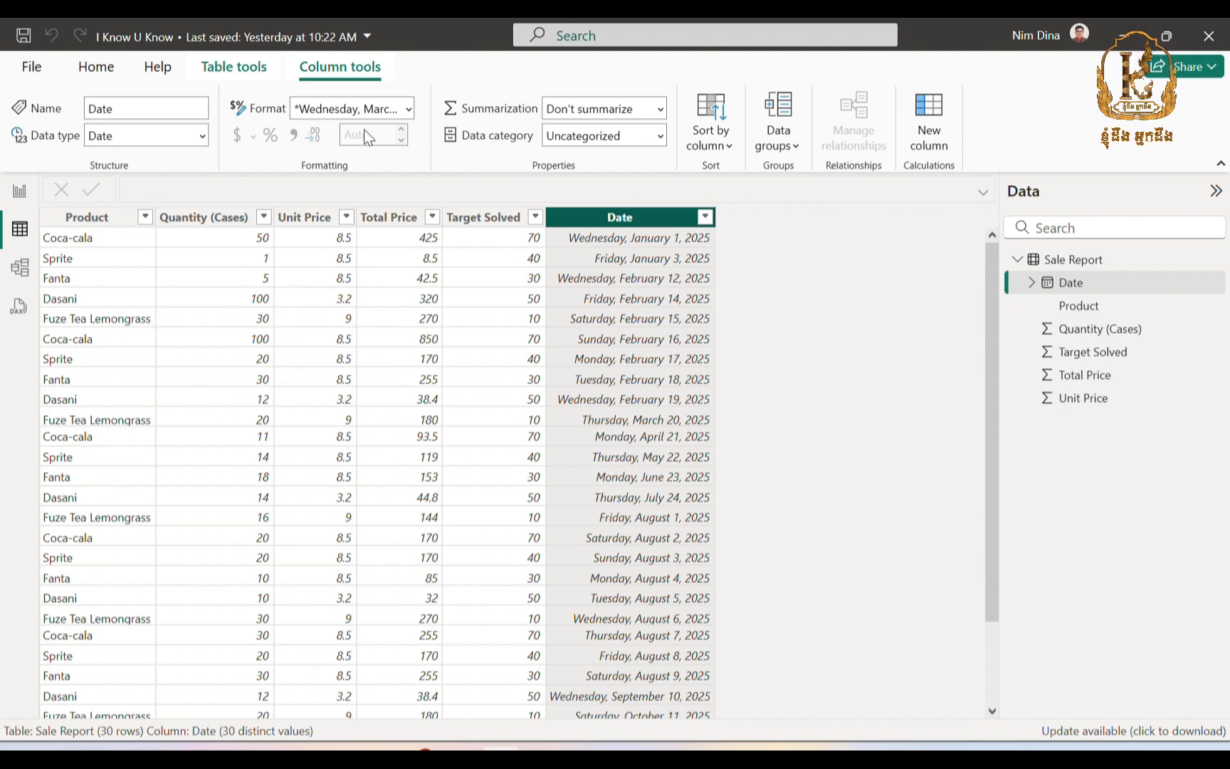
left_click(357, 111)
type("dd/mmm/yyyy")
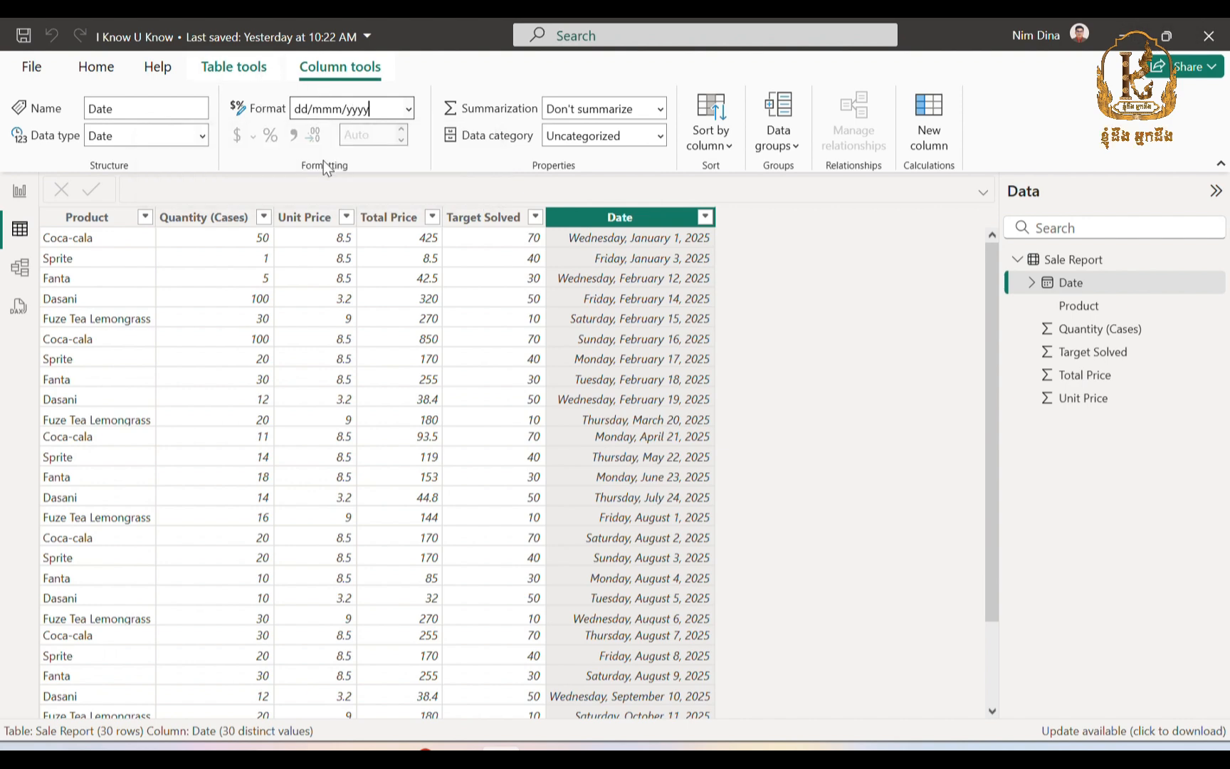
left_click(324, 161)
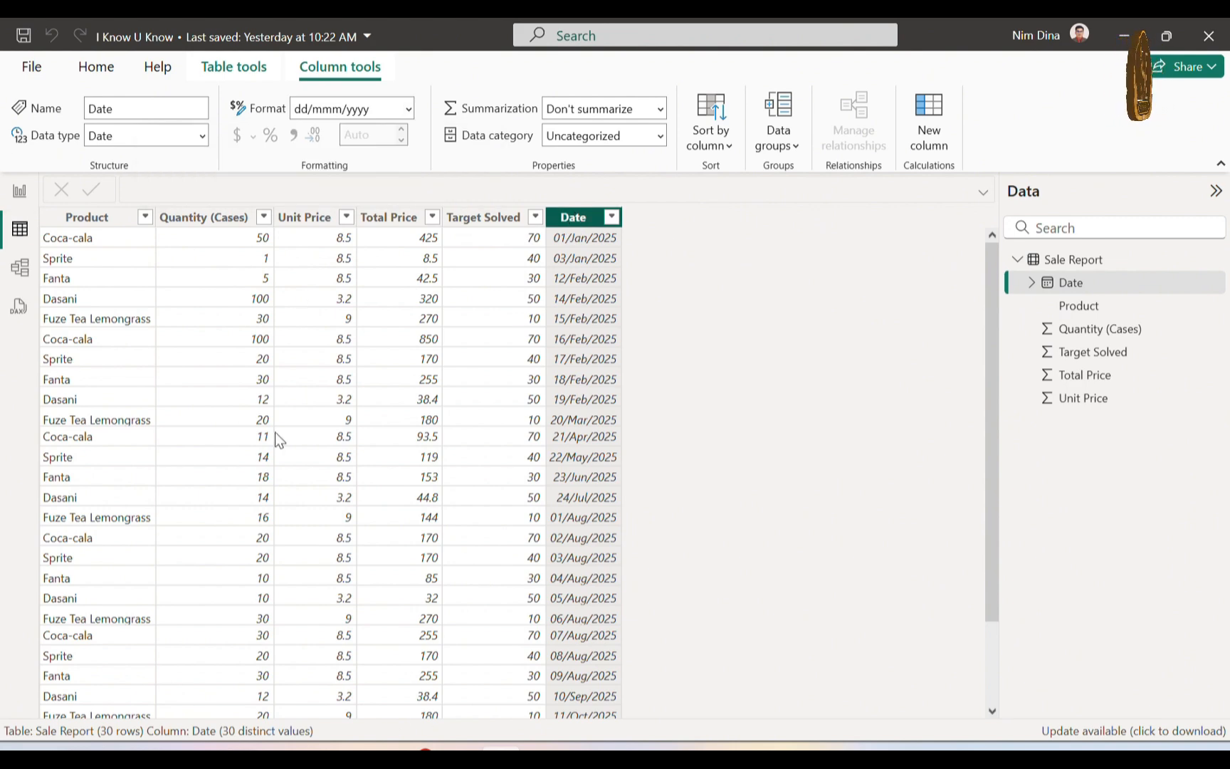
Add a table visual to the Home report page, placing and enlarging it to fill most of the dark blue area.
left_click(10, 191)
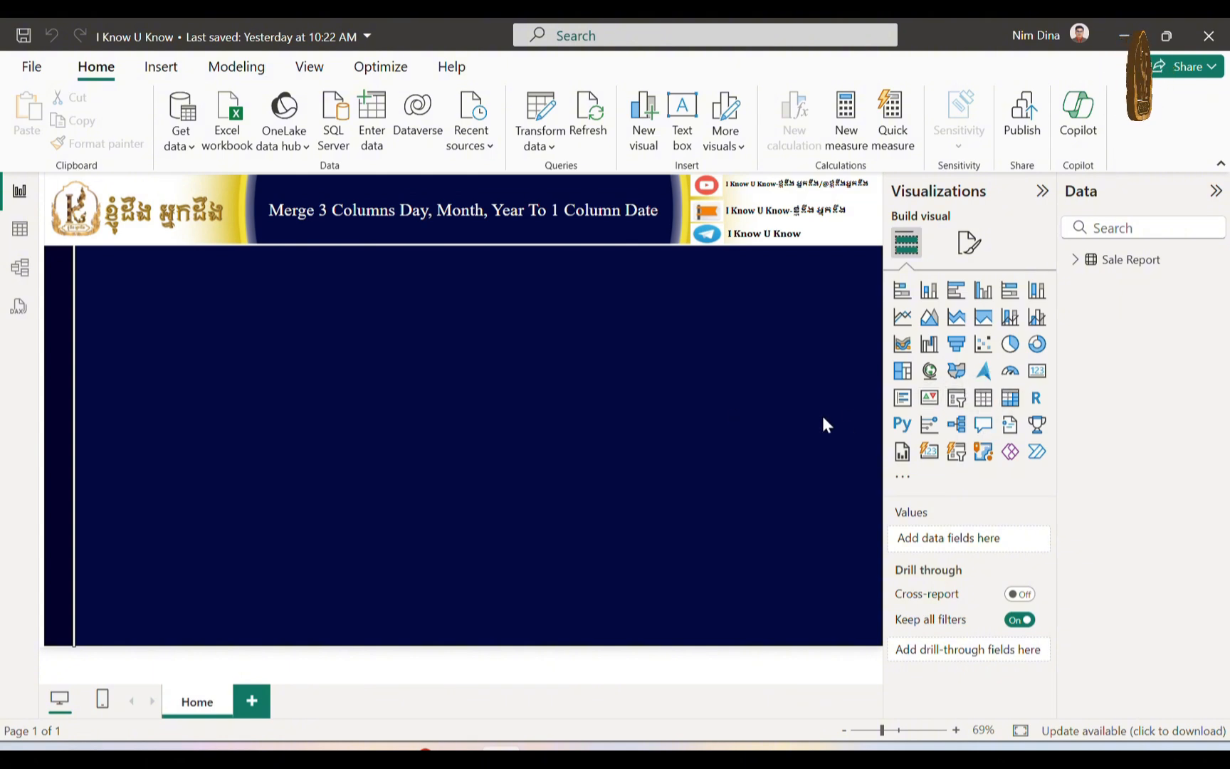
left_click(983, 398)
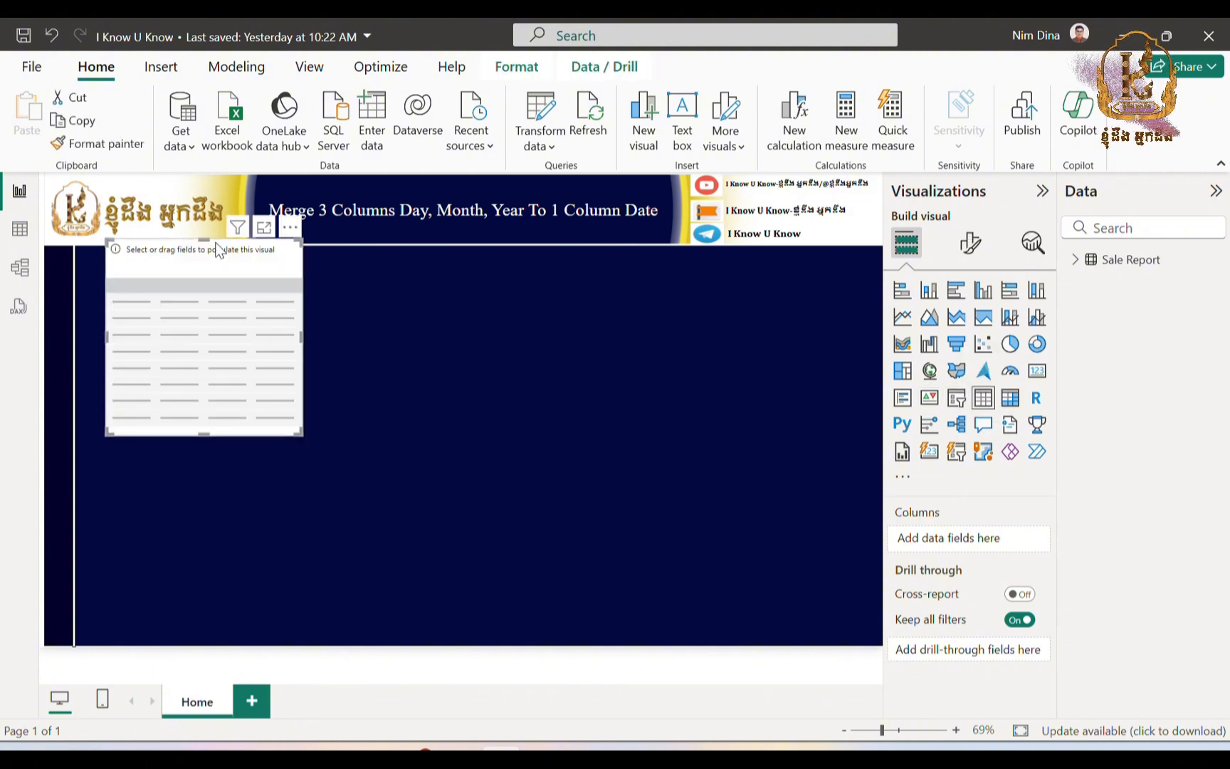
left_click_drag(218, 265, 280, 302)
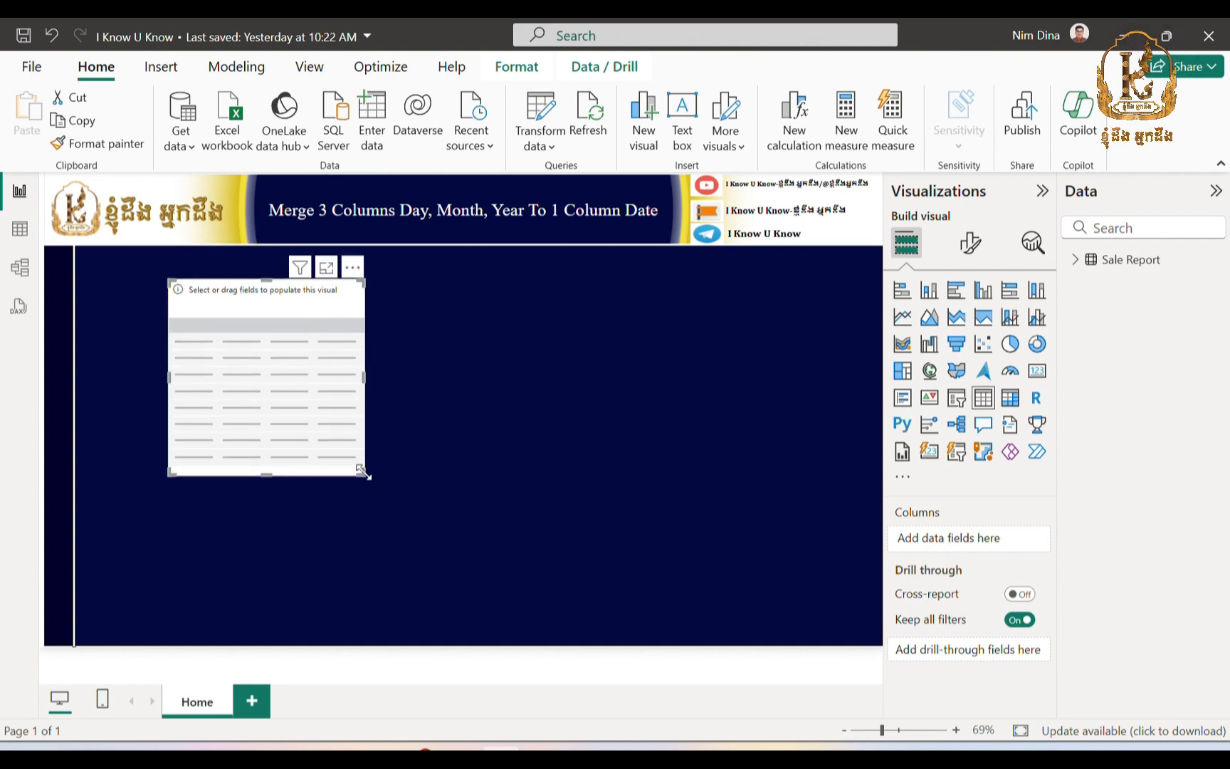
left_click_drag(363, 472, 803, 625)
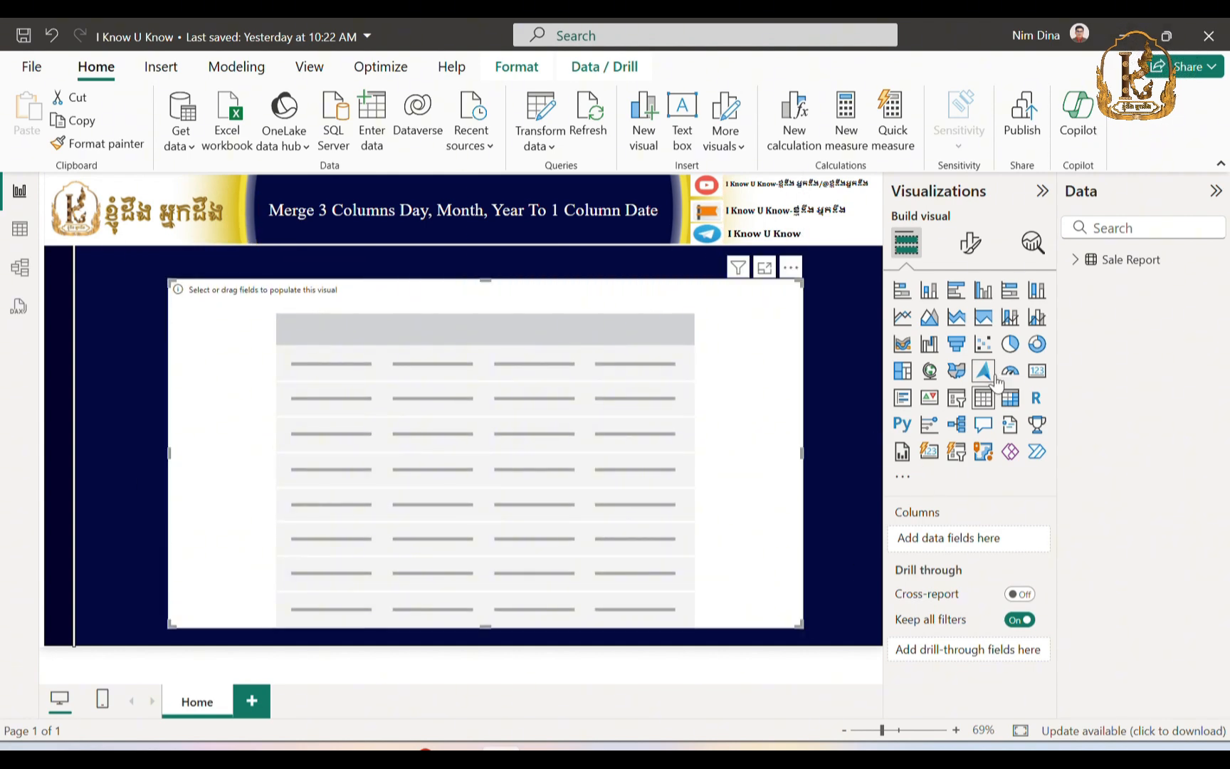
Add the Date and Product fields of Sale Report to the table visual's columns.
left_click(1075, 260)
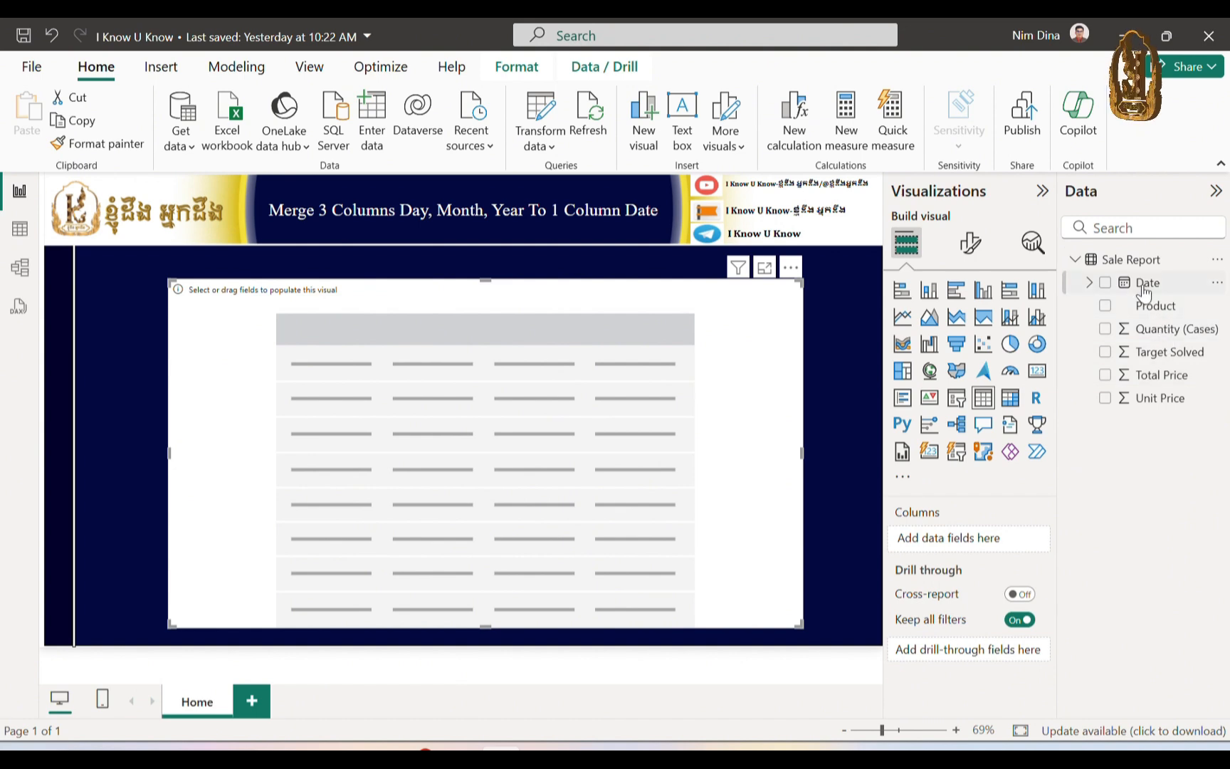
left_click_drag(1143, 288, 964, 539)
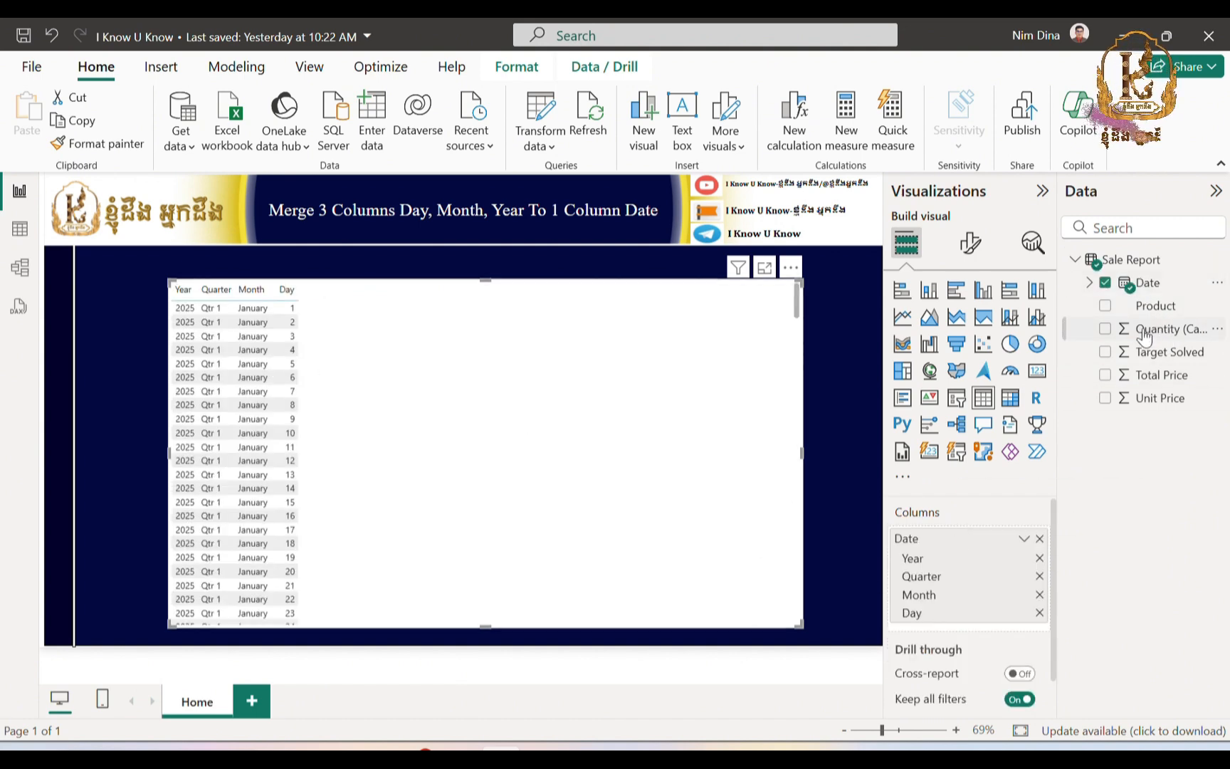
left_click_drag(1145, 306, 986, 625)
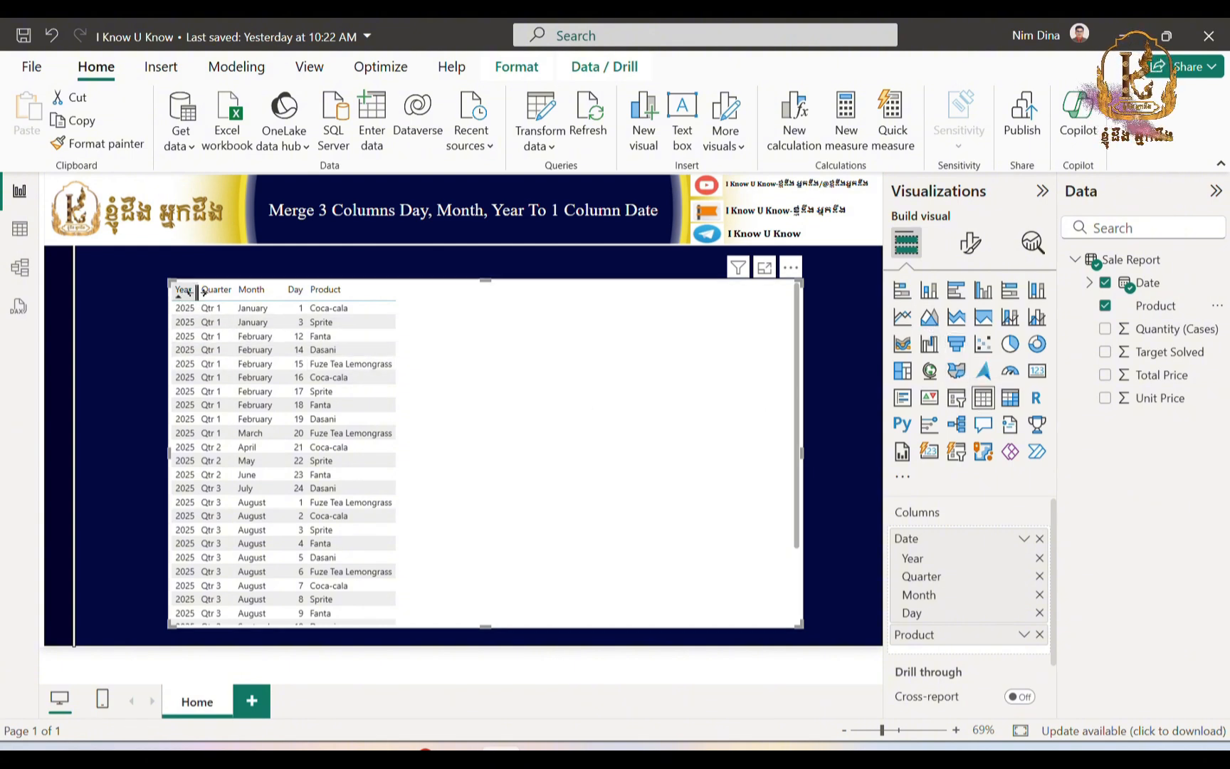
Widen the Year, Quarter, Month and Day columns of the table visual.
left_click_drag(197, 289, 320, 289)
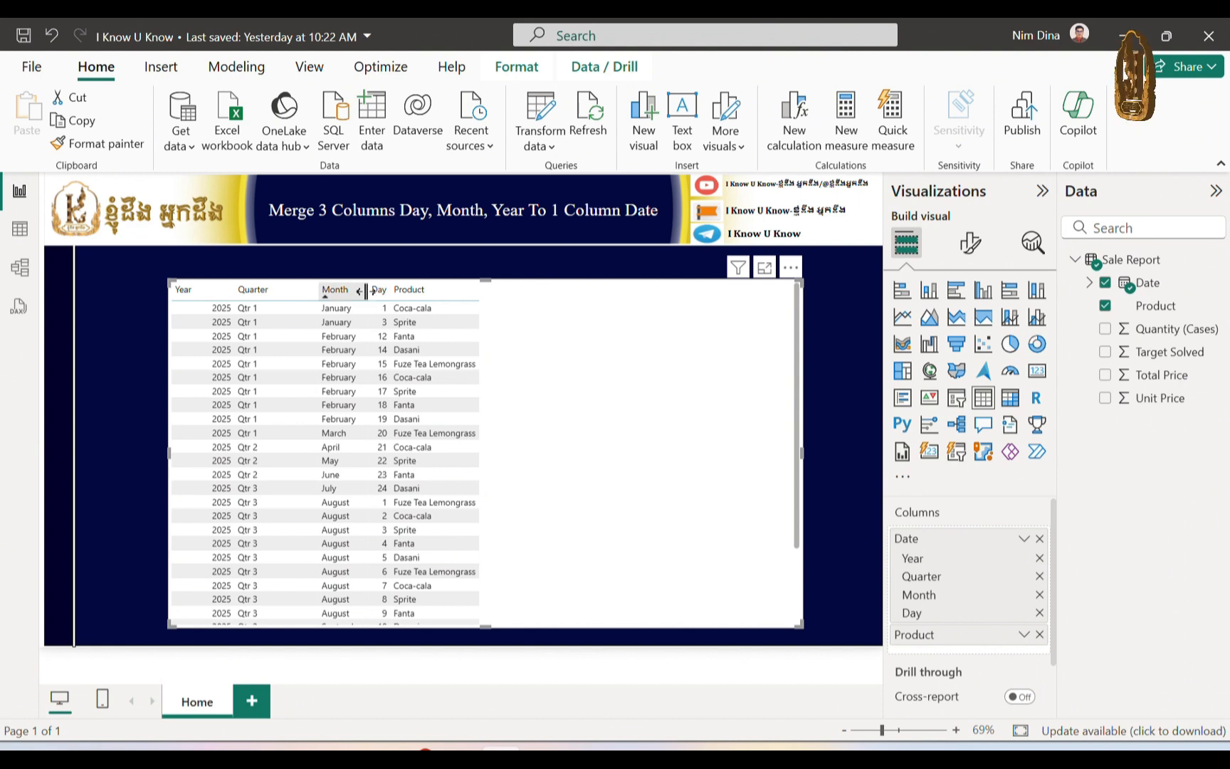
left_click_drag(388, 289, 415, 289)
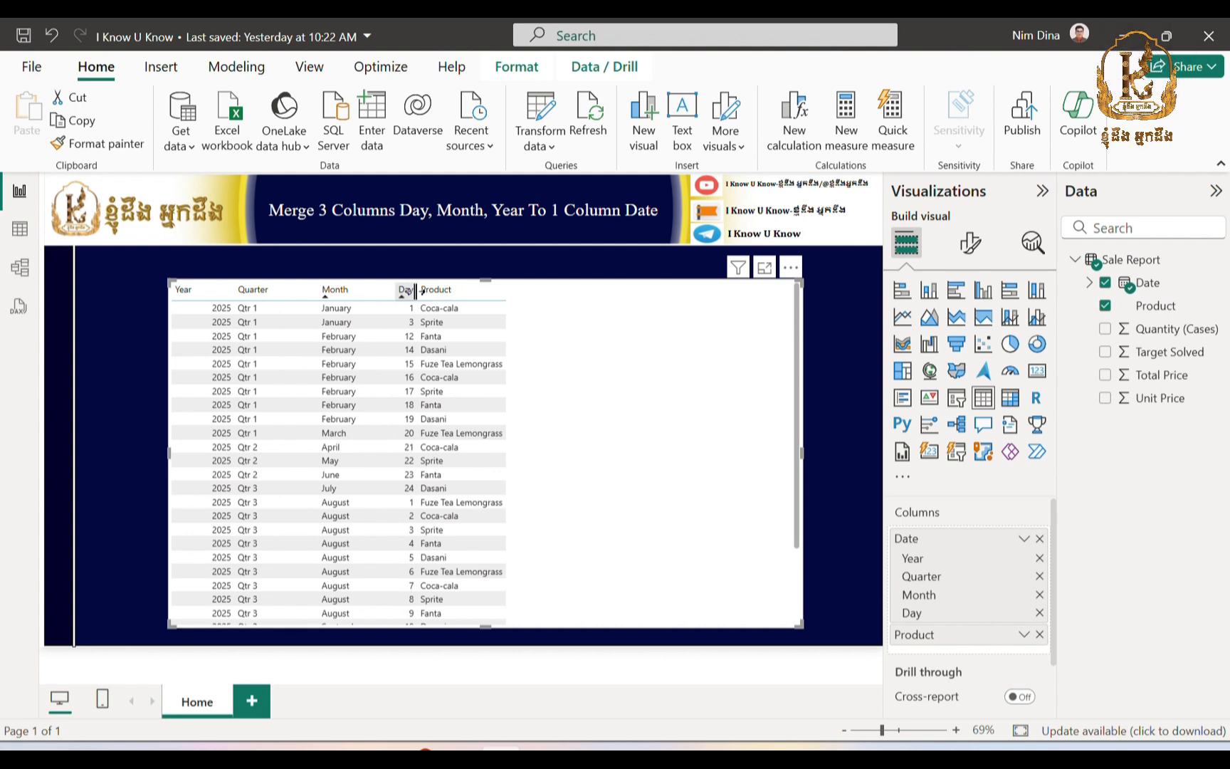
left_click_drag(418, 289, 498, 289)
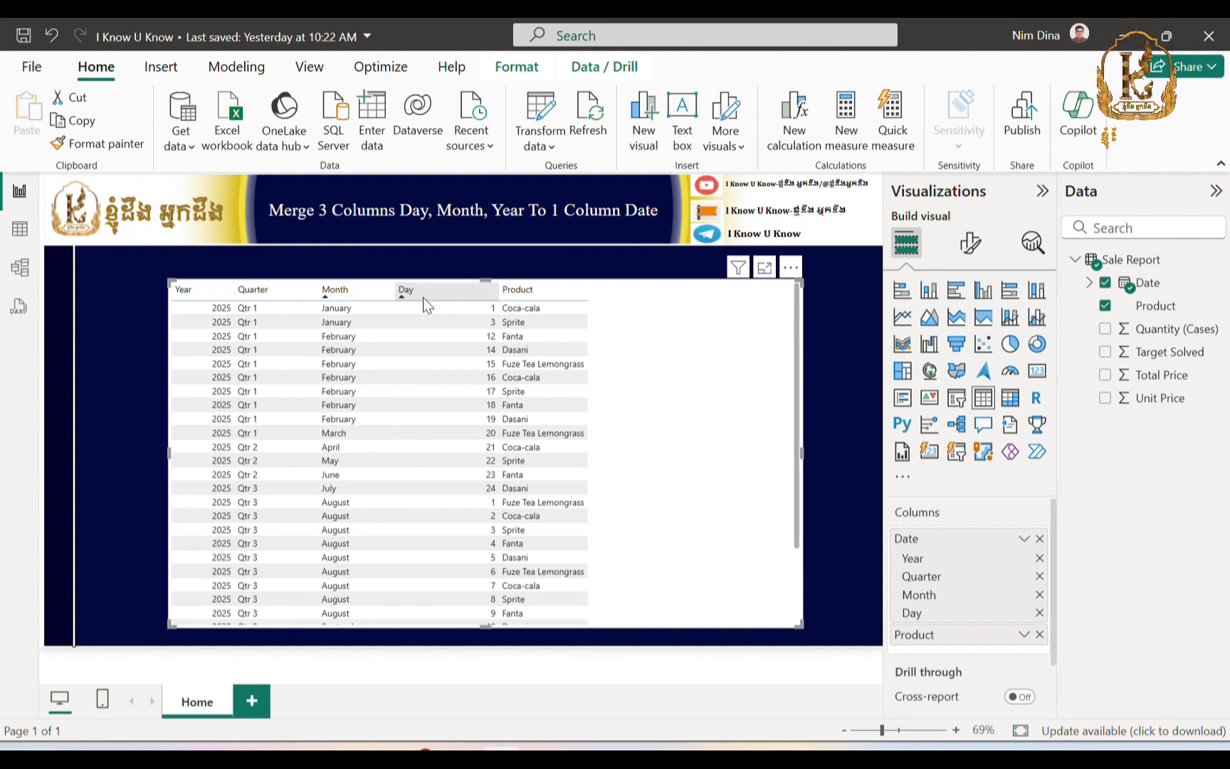
Review how the table visual splits each date into Year, Quarter, Month and Day down the rows.
left_click(422, 296)
left_click(329, 292)
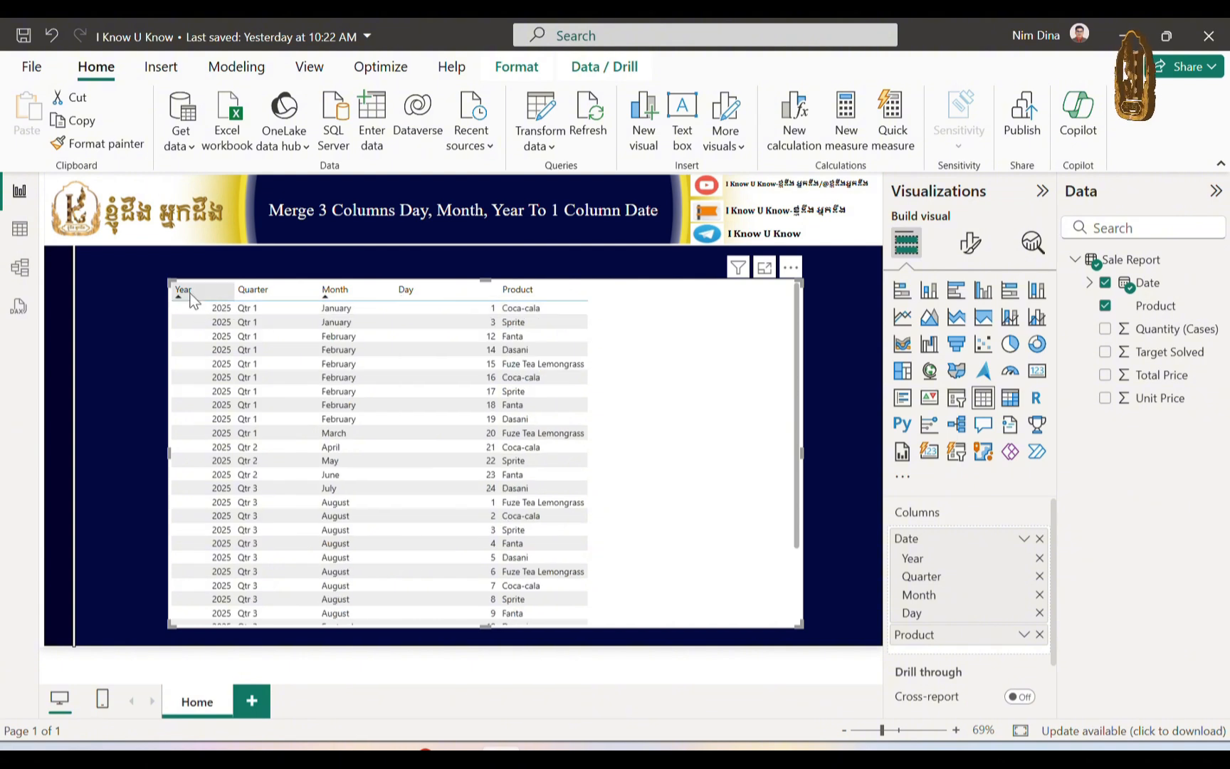
left_click(443, 290)
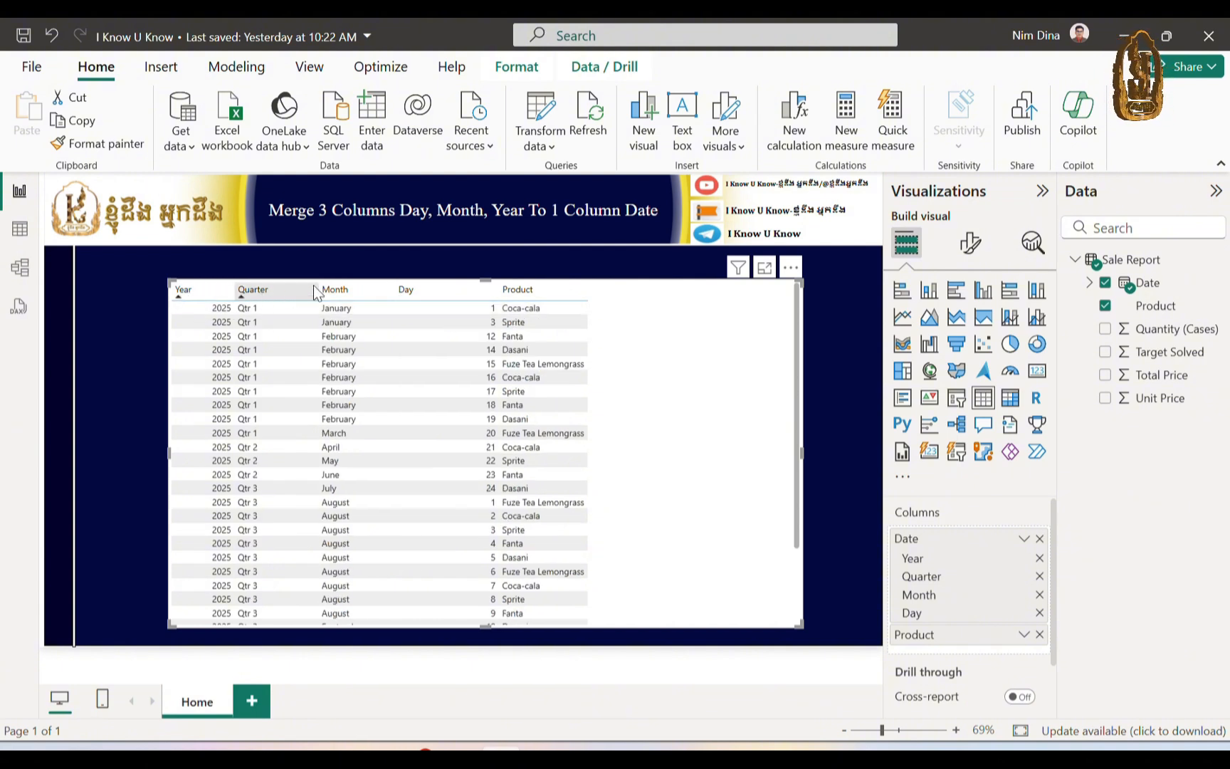
scroll(342, 343, "down", 1)
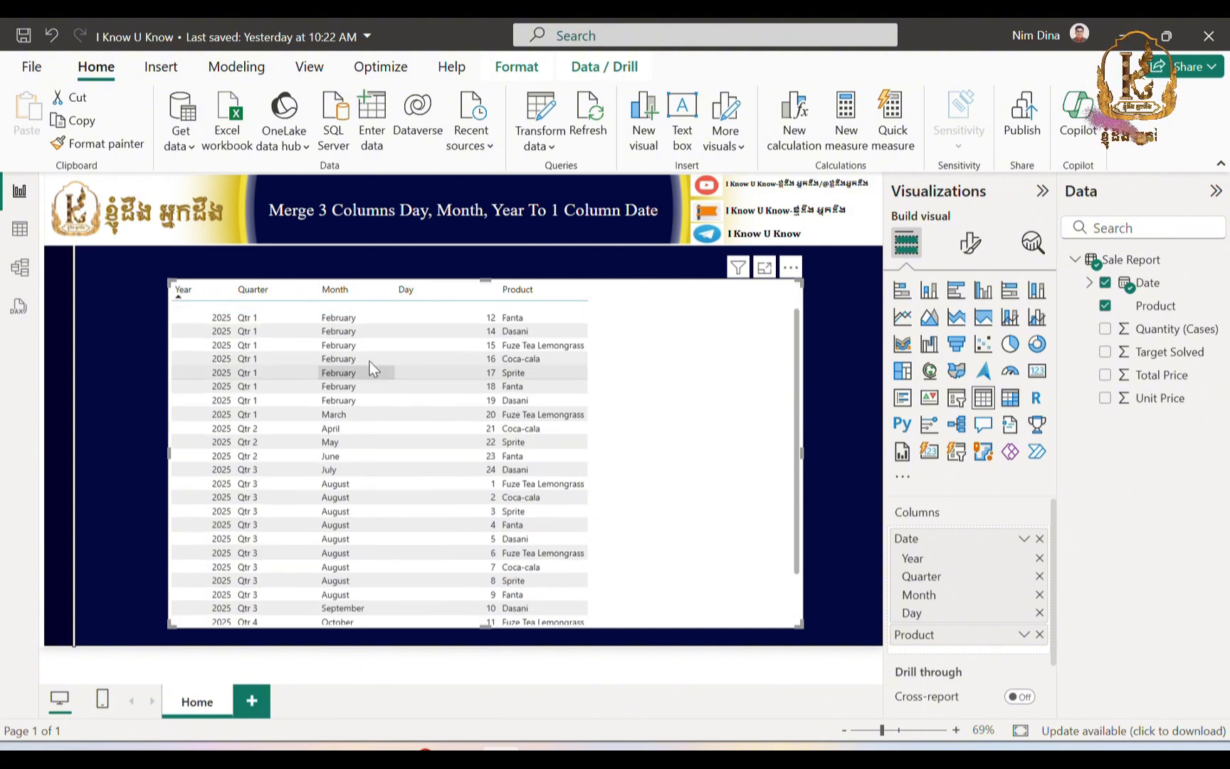
scroll(306, 339, "up", 1)
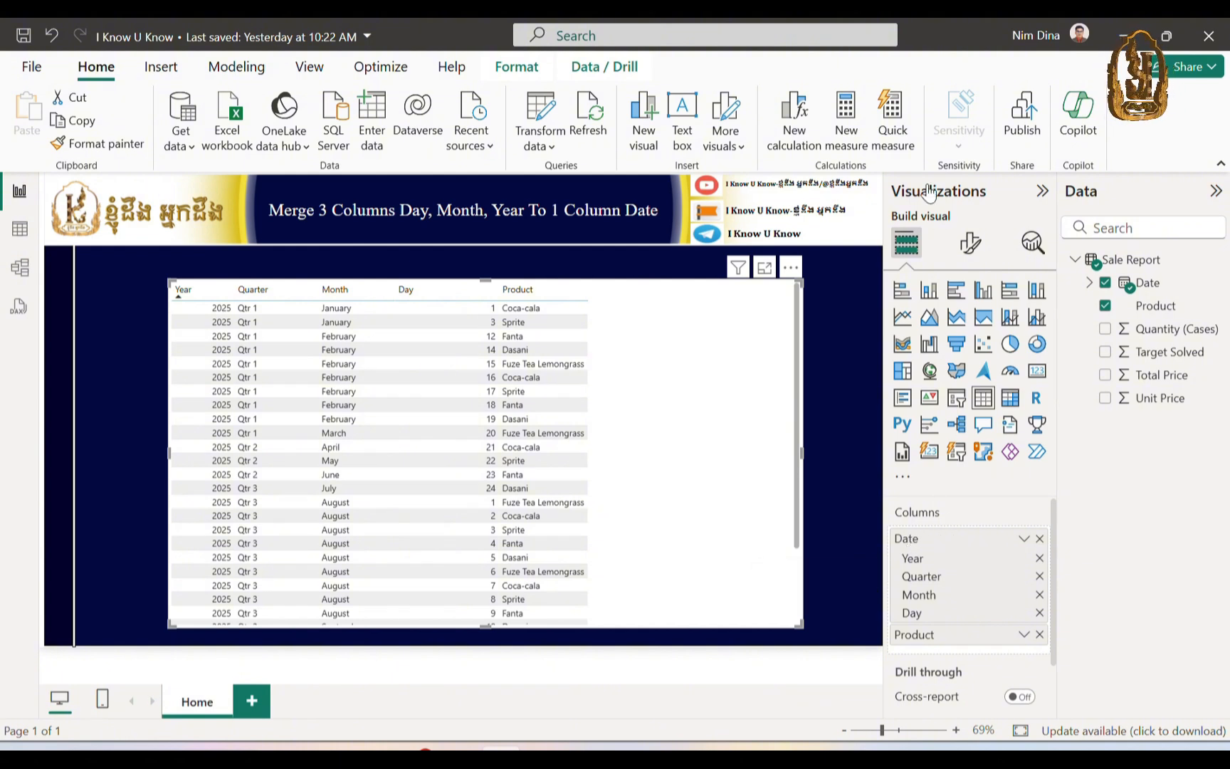
Switch the table visual's Date field from Date Hierarchy to Date and sort the rows by date in ascending order.
left_click(1024, 540)
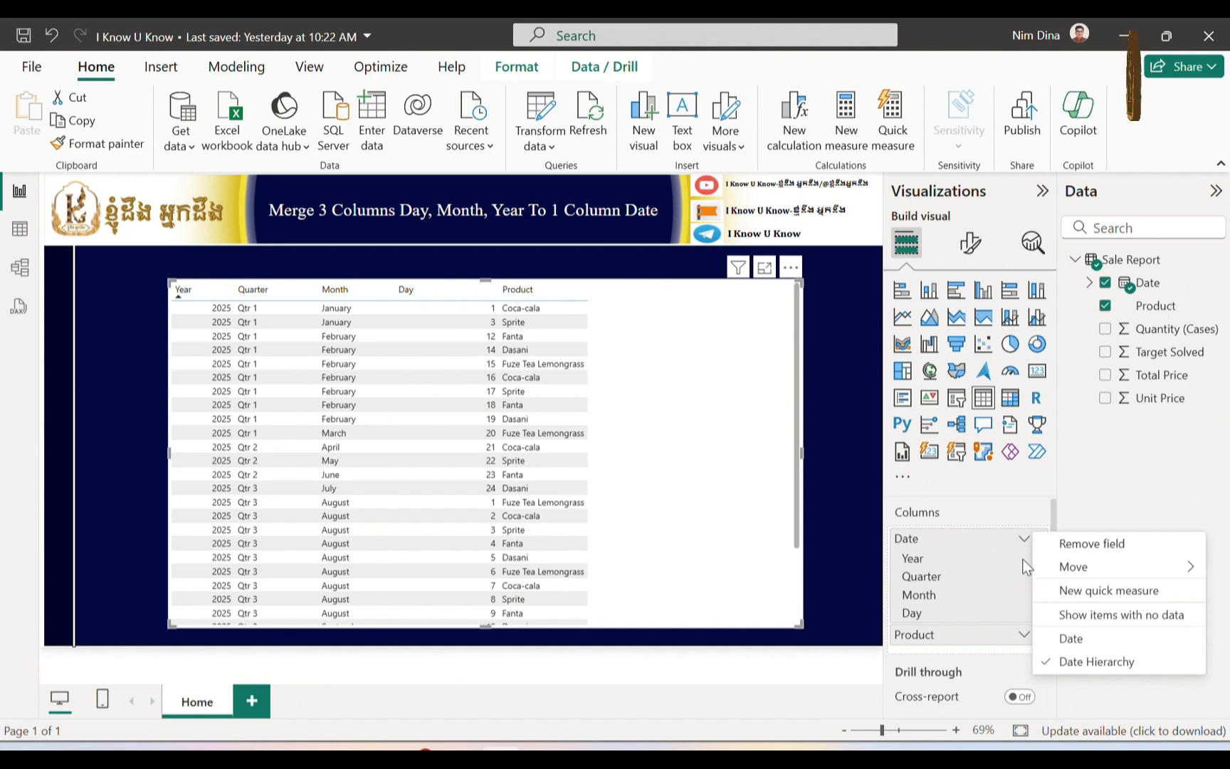
left_click(1072, 640)
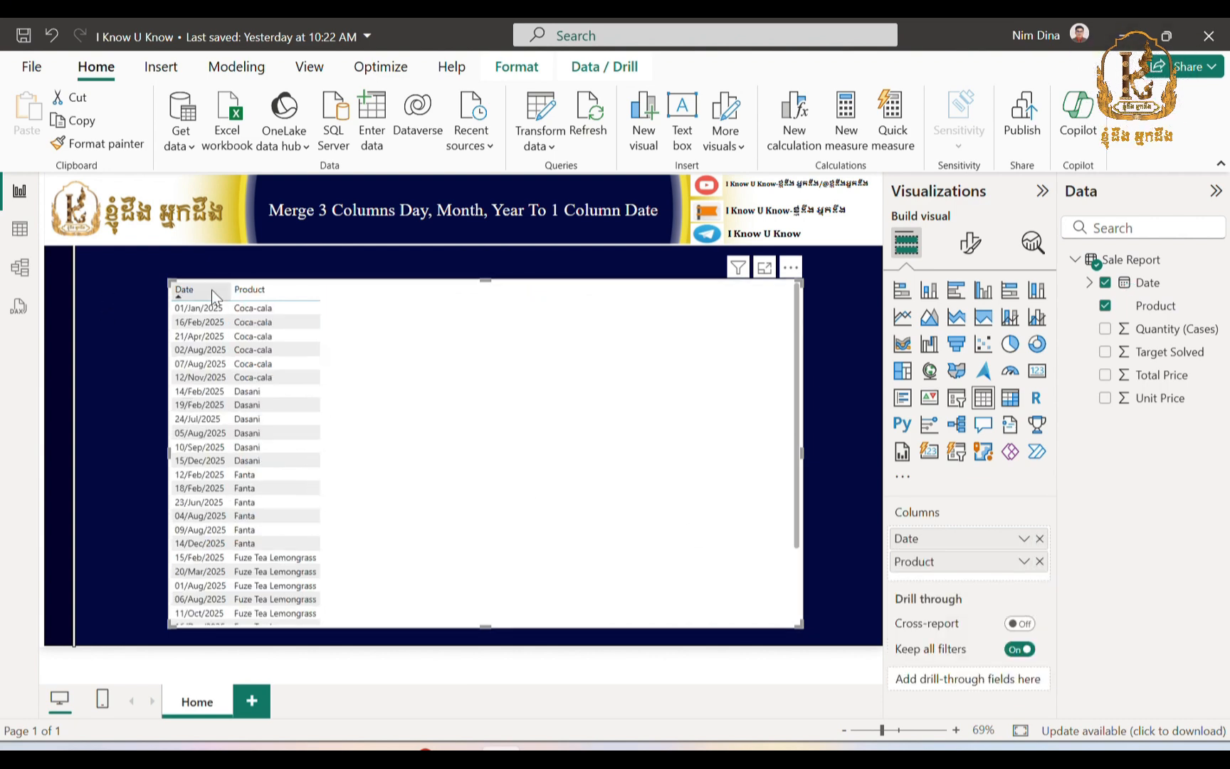
left_click(194, 292)
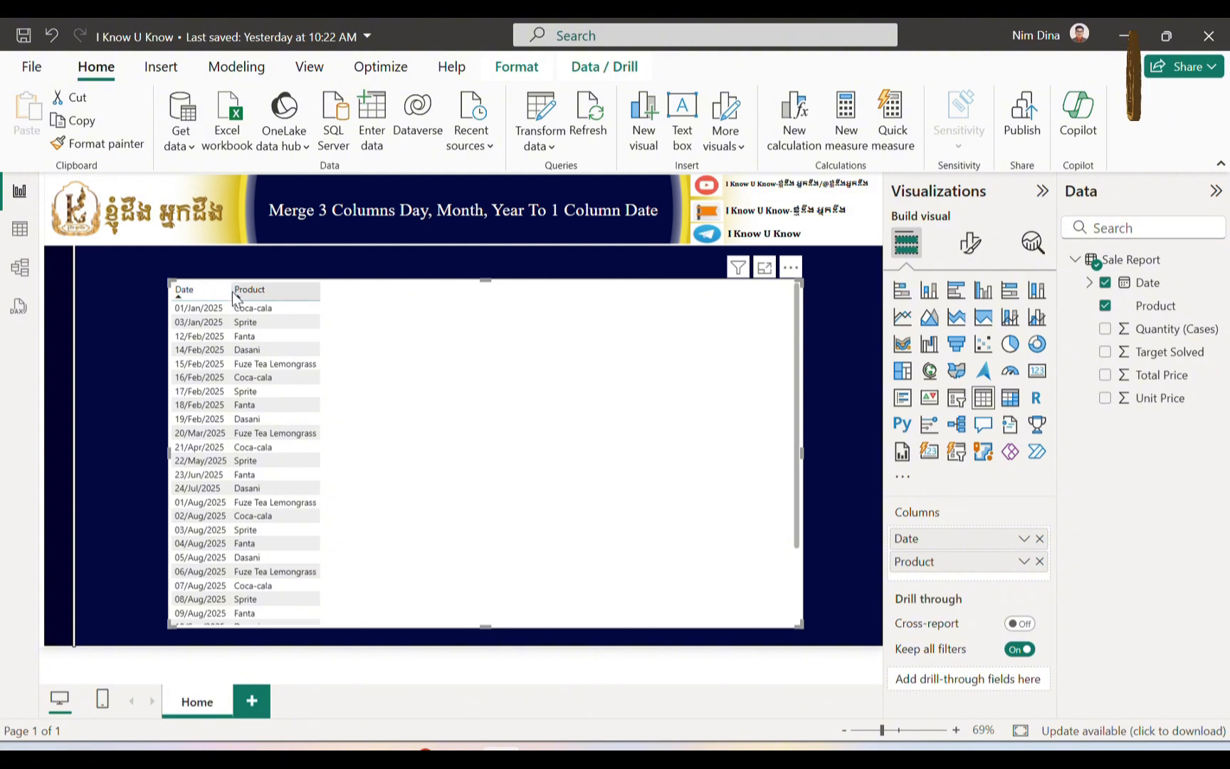
left_click(182, 298)
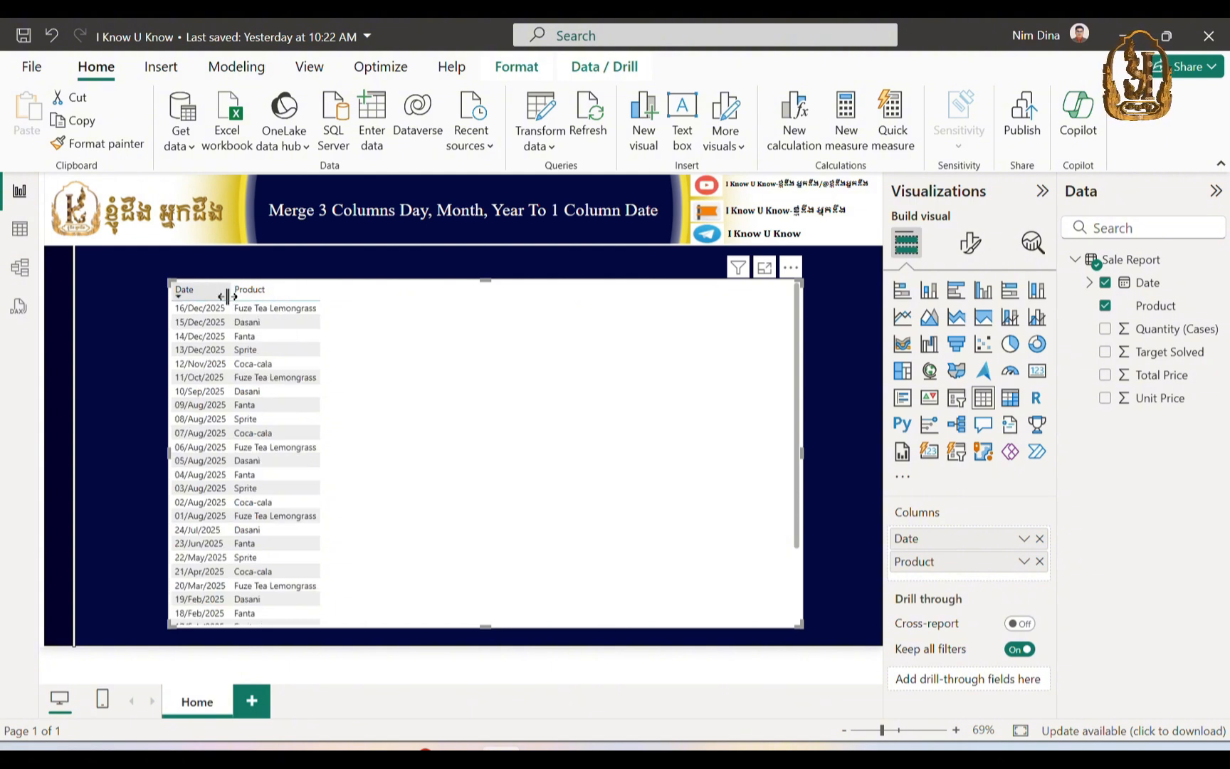
left_click(226, 293)
Widen the table visual's Date column moderately to separate it from Product, and check the dates down the rows.
left_click_drag(230, 294, 374, 297)
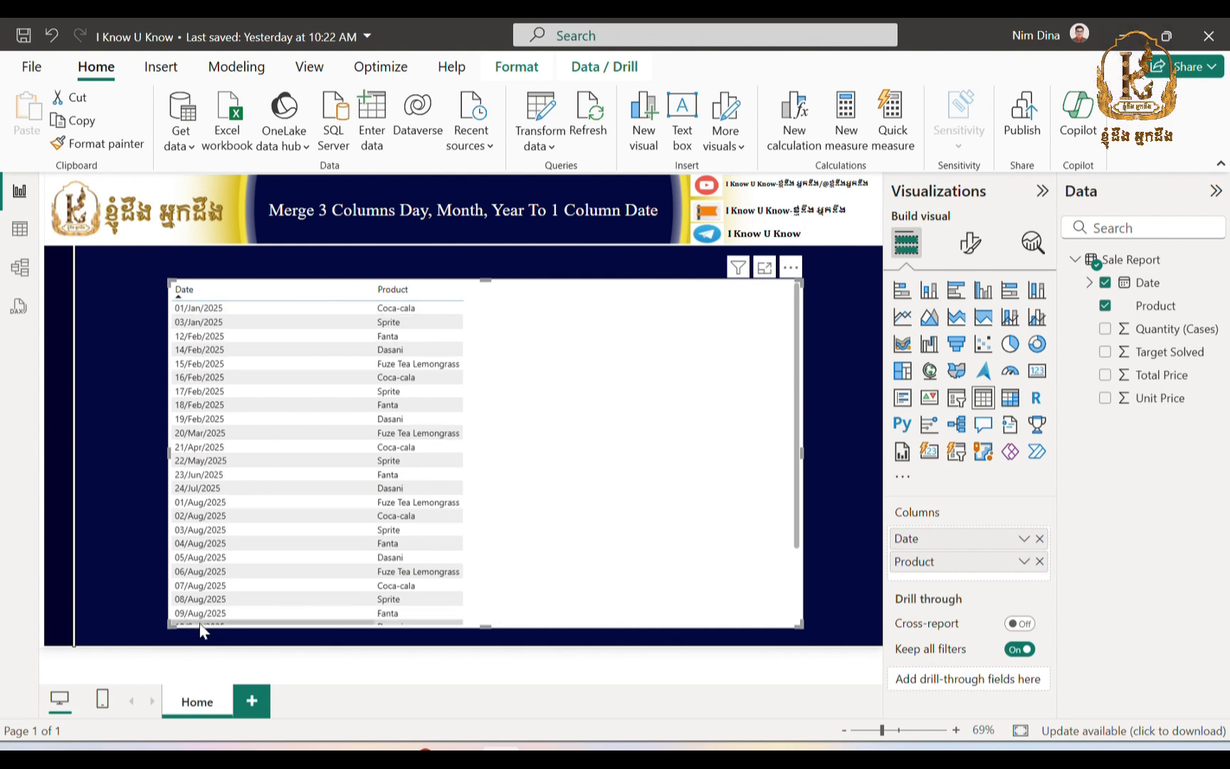
scroll(227, 470, "down", 3)
scroll(234, 427, "up", 3)
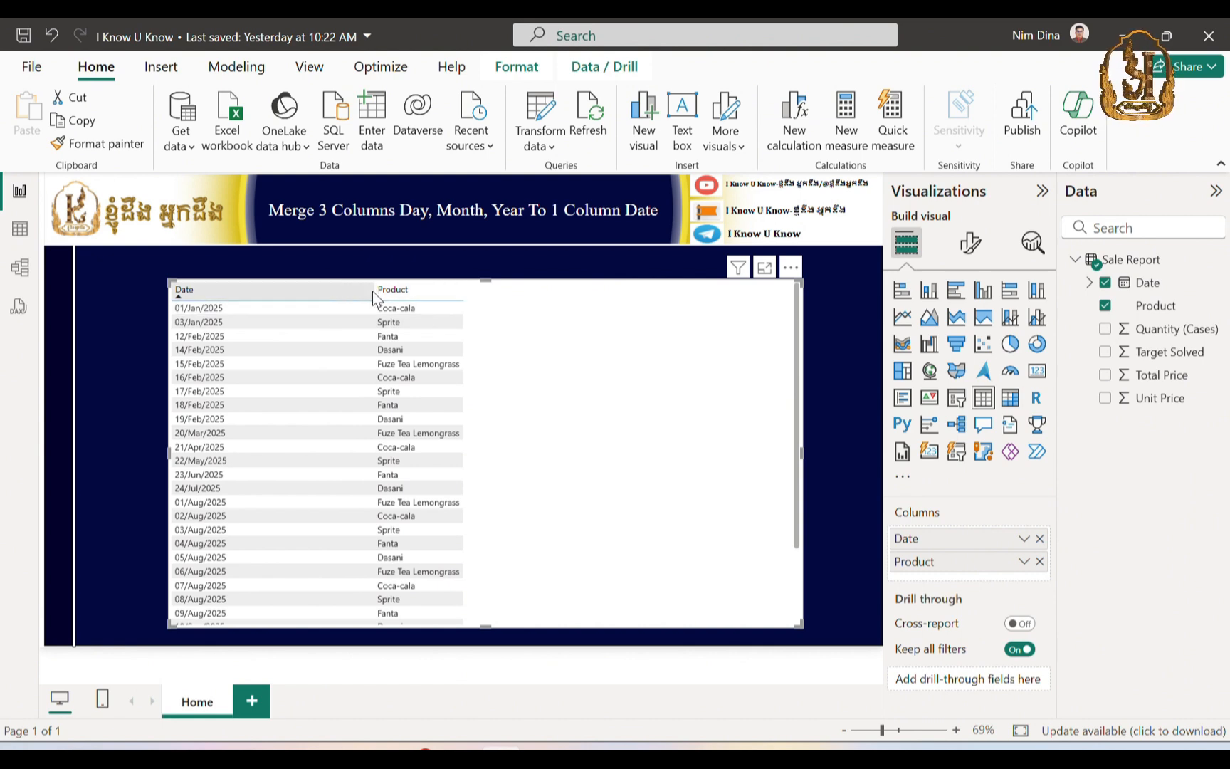
left_click_drag(365, 299, 280, 300)
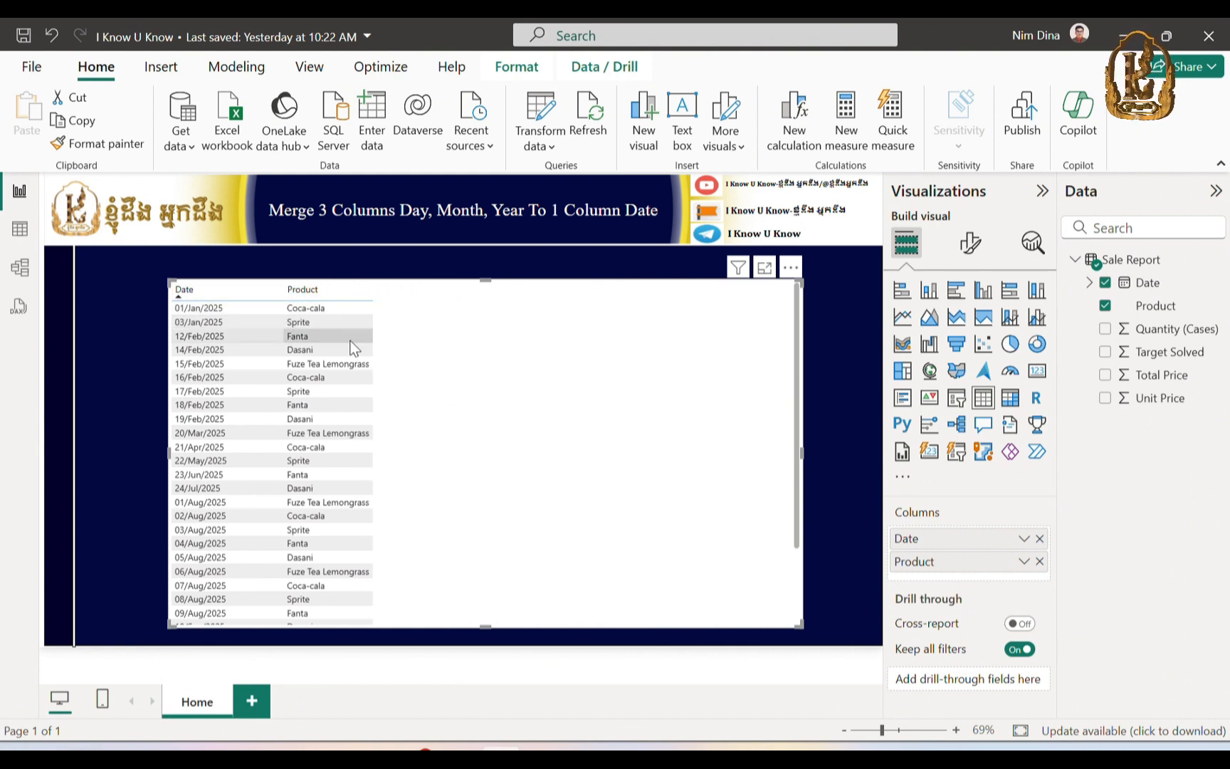